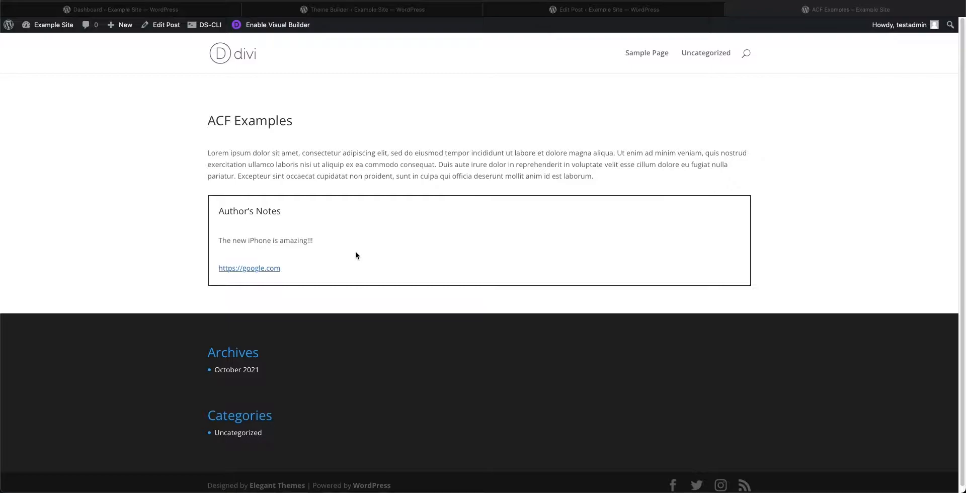
Step: Open the Author's Notes field group for editing in Advanced Custom Fields
{"action": "left_click", "coordinate": [134, 10]}
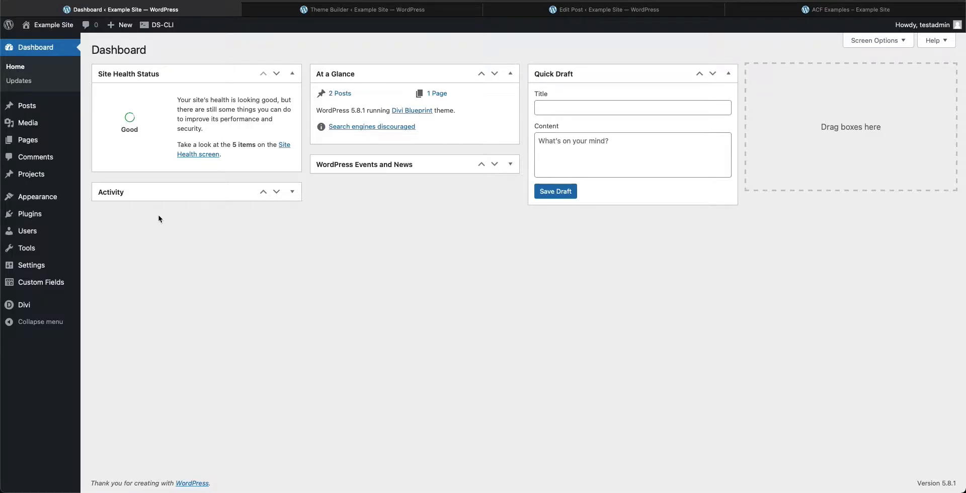
{"action": "mouse_move", "coordinate": [49, 285]}
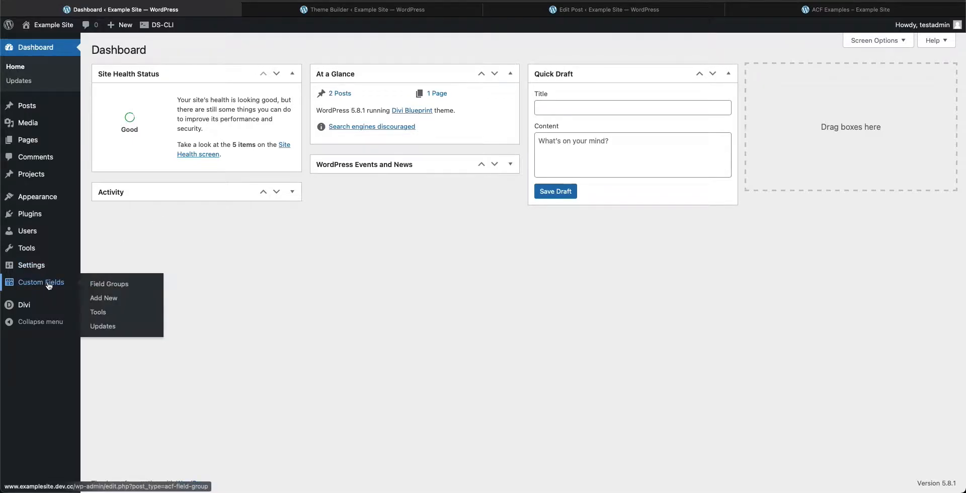
{"action": "key", "text": "ctrl+shift+Tab"}
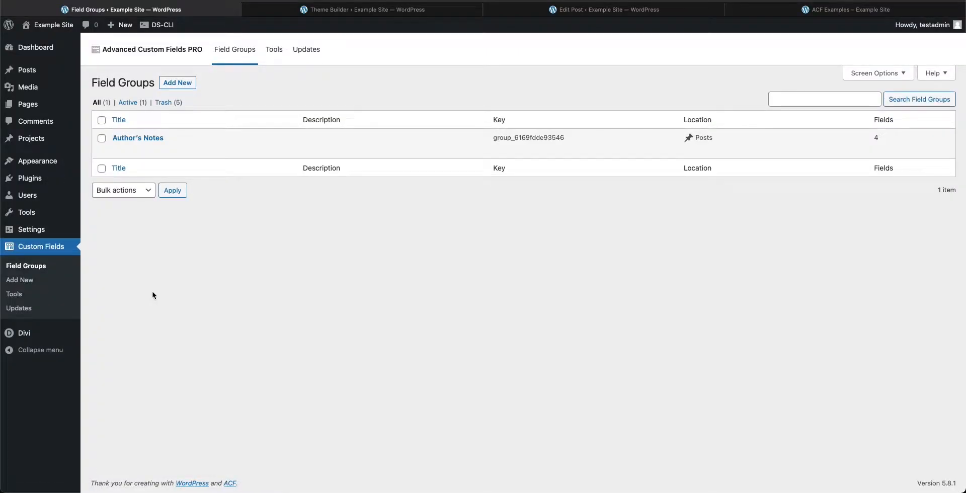
{"action": "mouse_move", "coordinate": [138, 146]}
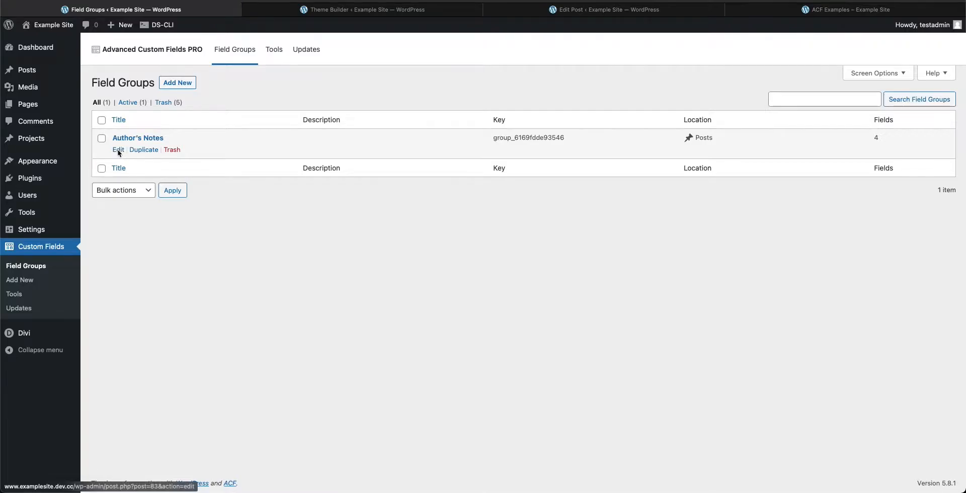
{"action": "left_click", "coordinate": [118, 150]}
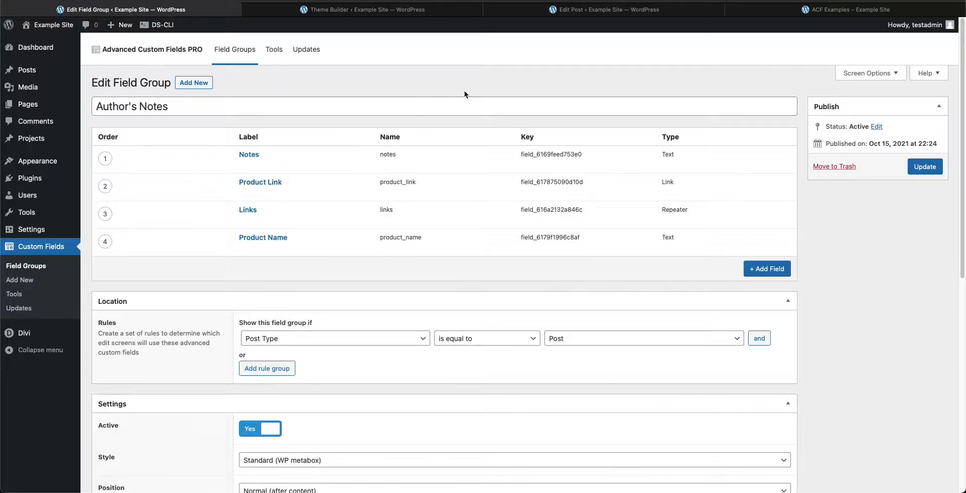
Step: Open the custom body layout of the All Posts template in the Divi Theme Builder at its Author's Notes section
{"action": "left_click", "coordinate": [783, 11]}
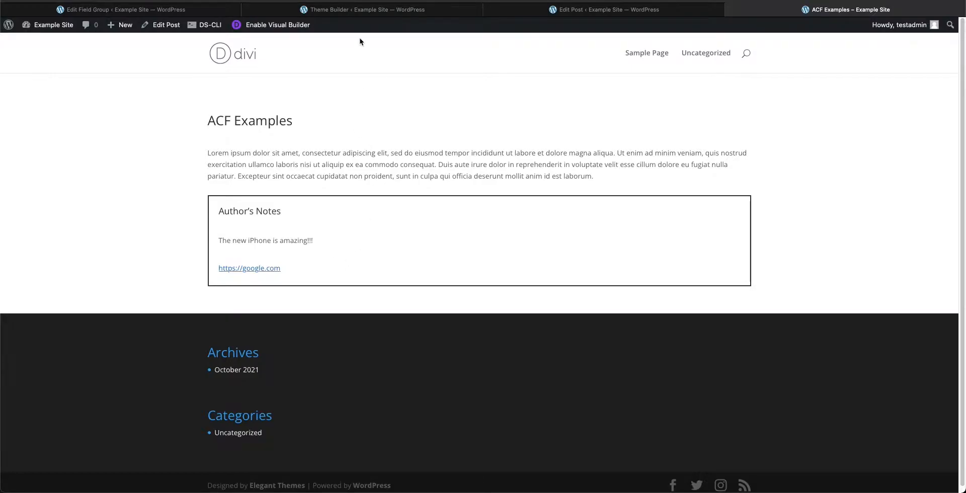
{"action": "left_click", "coordinate": [362, 9]}
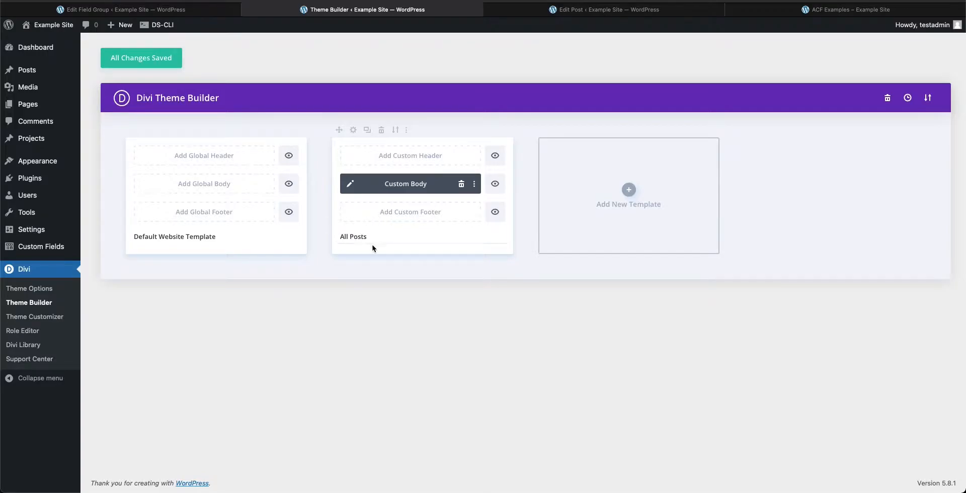
{"action": "left_click", "coordinate": [352, 184]}
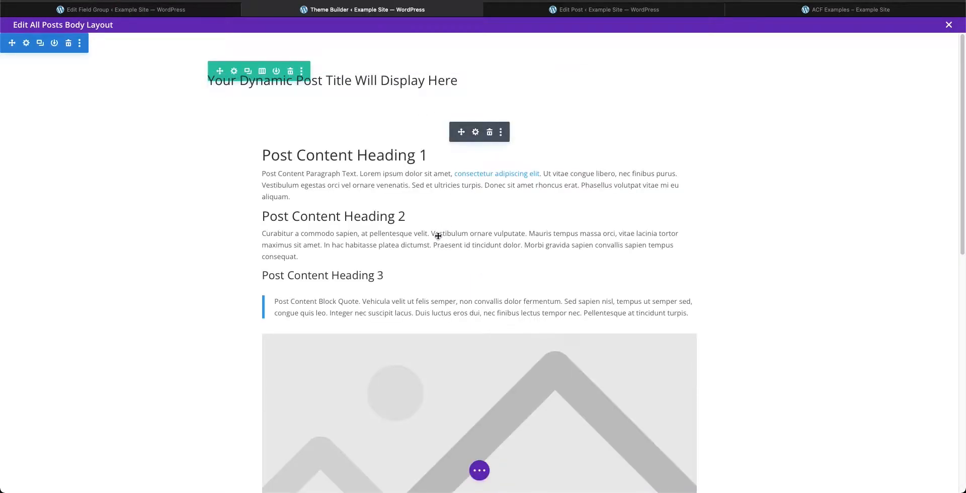
{"action": "scroll", "coordinate": [442, 275], "scroll_direction": "down", "scroll_amount": 10}
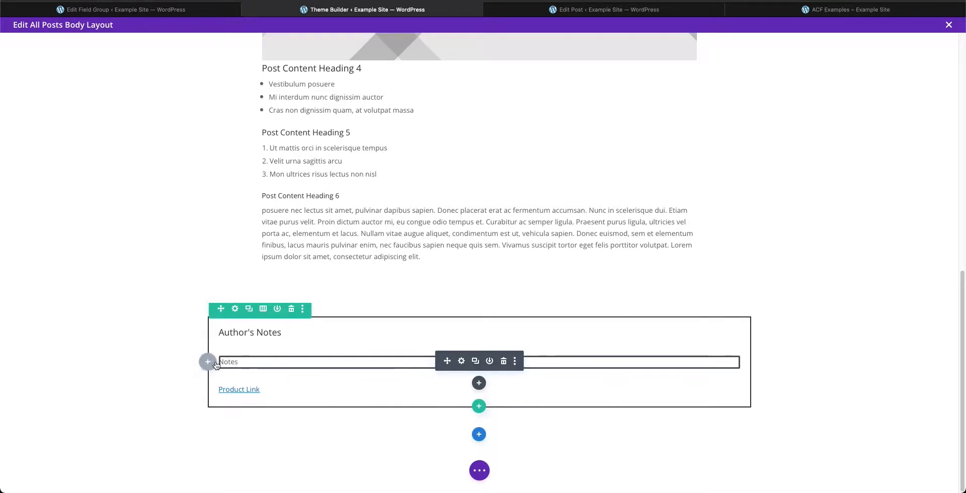
Step: Replace the Notes text module's body with the dynamic Notes field from the ACF Author's Notes group and save the module
{"action": "left_click", "coordinate": [461, 361]}
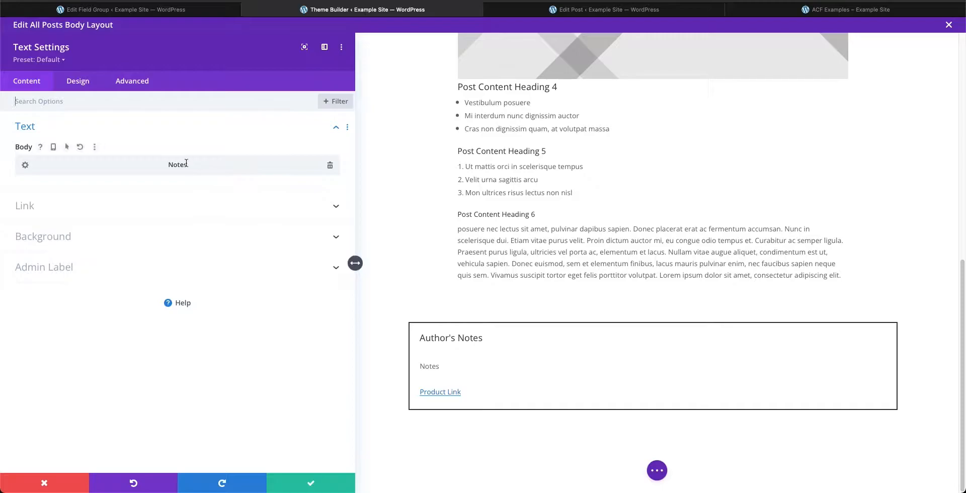
{"action": "left_click", "coordinate": [330, 167]}
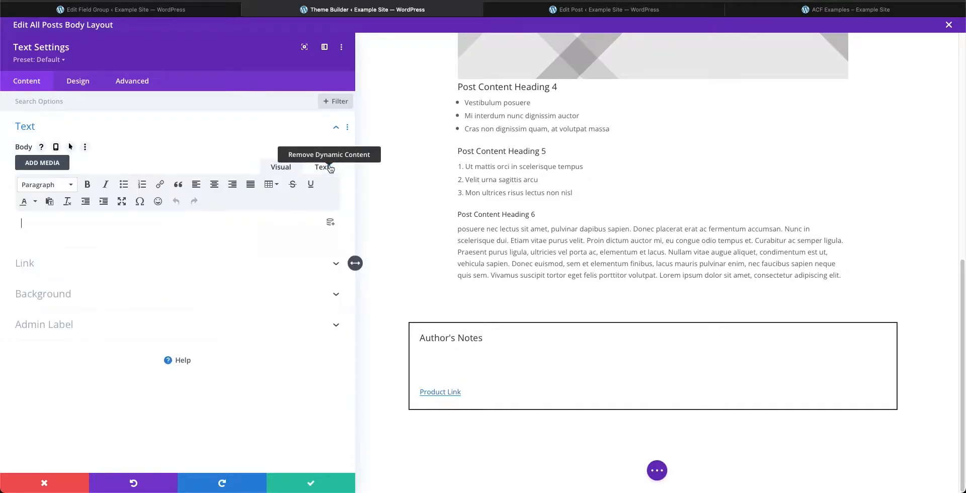
{"action": "left_click", "coordinate": [330, 222]}
{"action": "scroll", "coordinate": [237, 395], "scroll_direction": "down", "scroll_amount": 5}
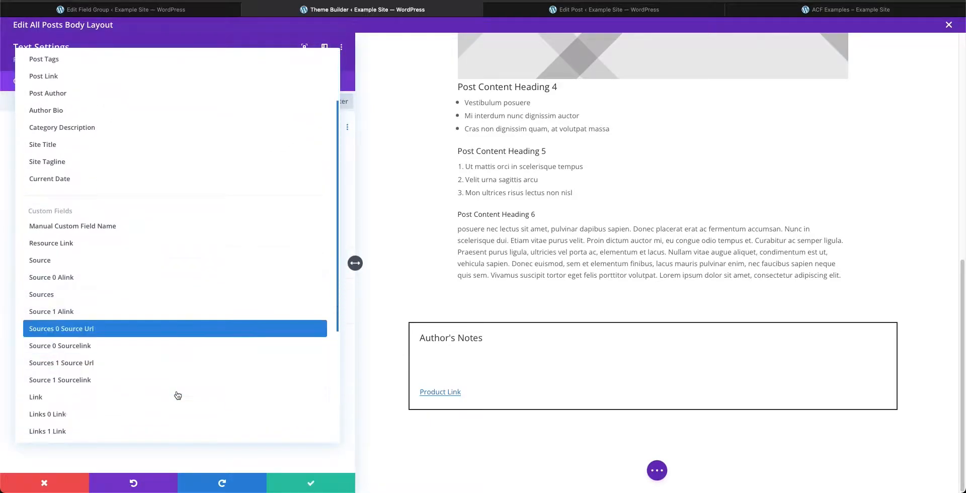
{"action": "scroll", "coordinate": [178, 394], "scroll_direction": "down", "scroll_amount": 2}
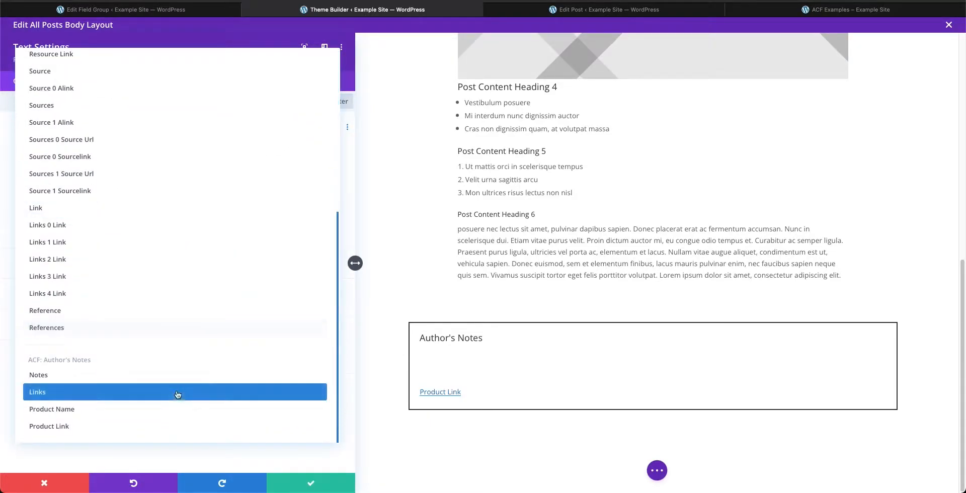
{"action": "left_click", "coordinate": [53, 379]}
{"action": "left_click", "coordinate": [259, 297]}
{"action": "left_click", "coordinate": [300, 482]}
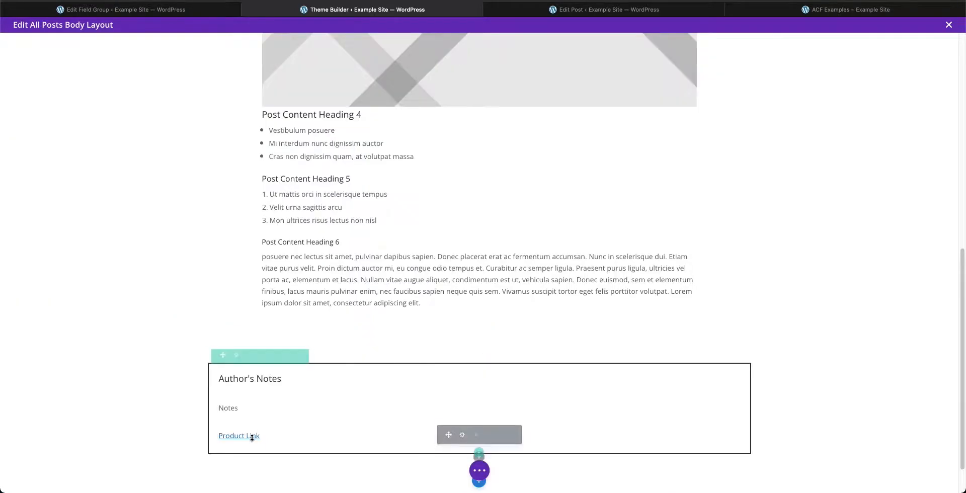
Step: Open the Product Link text module's settings and view its Module Link URL
{"action": "left_click", "coordinate": [462, 436]}
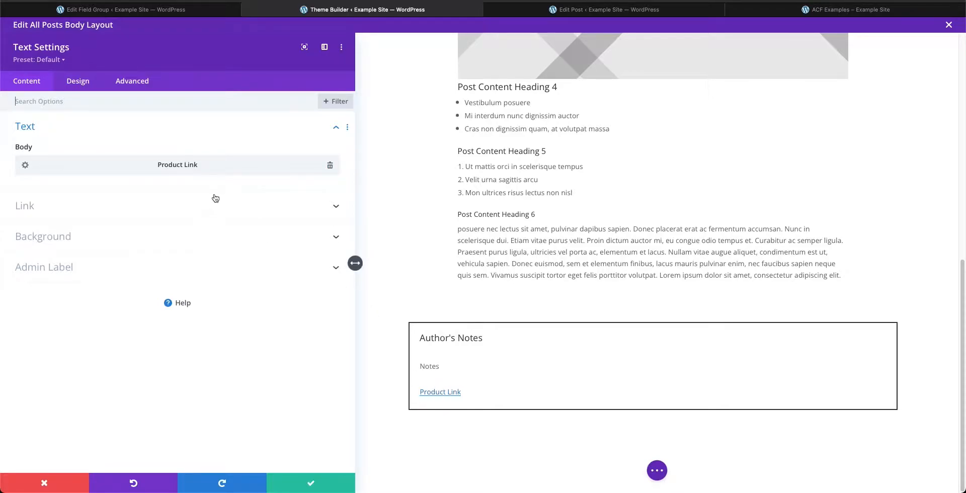
{"action": "left_click", "coordinate": [332, 207]}
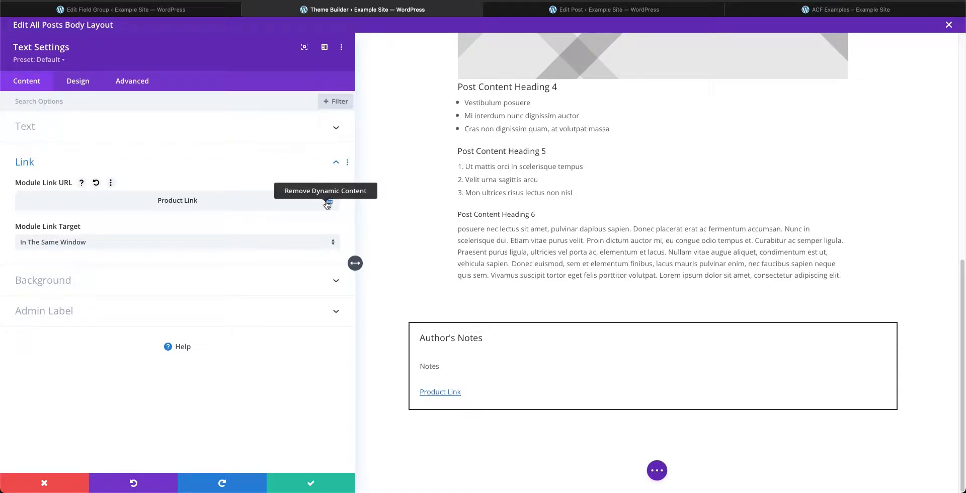
Step: Compare the Author's Notes field entries in the ACF Examples post editor with the published post
{"action": "left_click", "coordinate": [538, 11]}
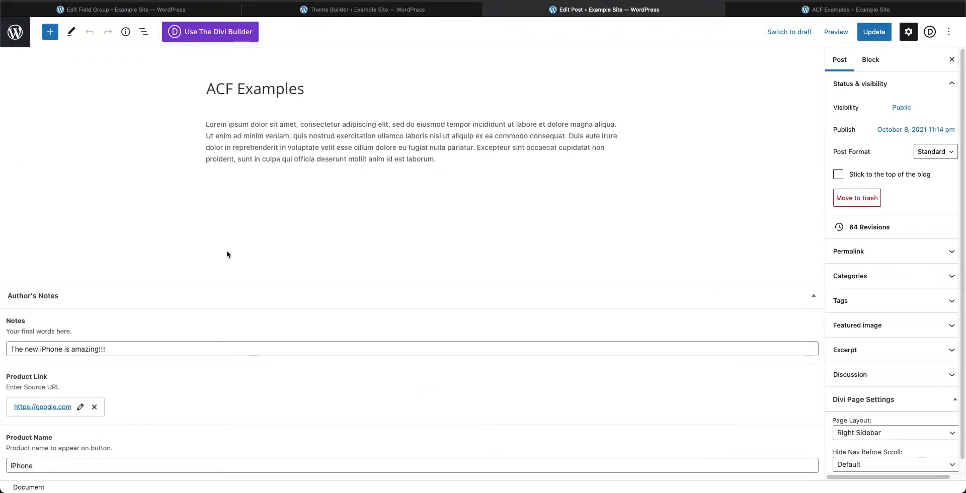
{"action": "left_click", "coordinate": [113, 349]}
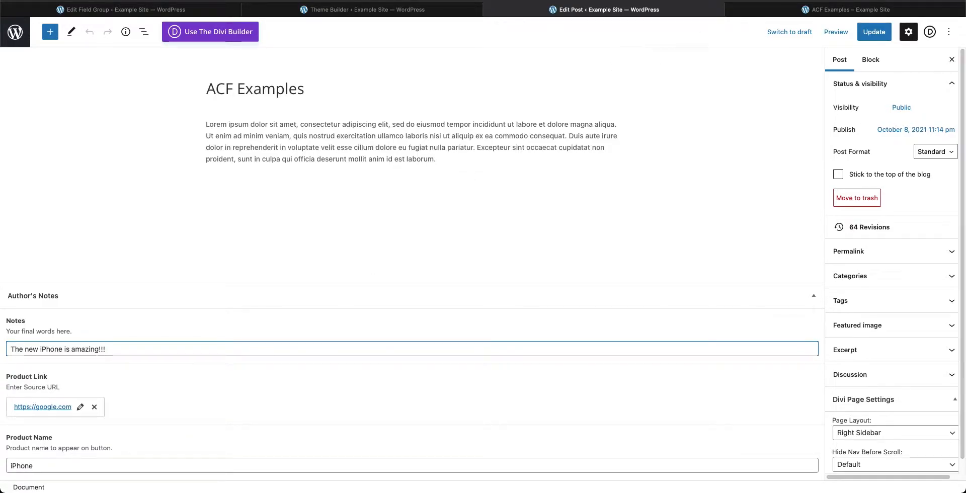
{"action": "left_click", "coordinate": [787, 11]}
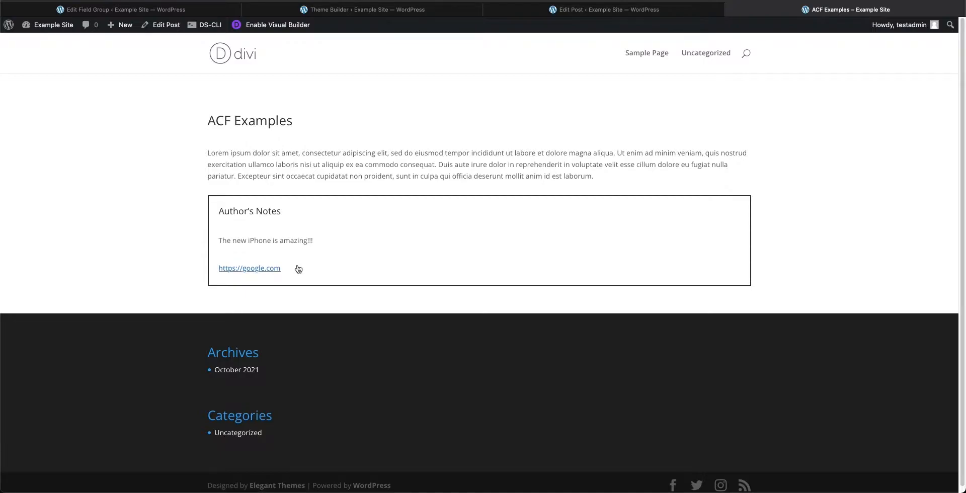
{"action": "left_click", "coordinate": [563, 9]}
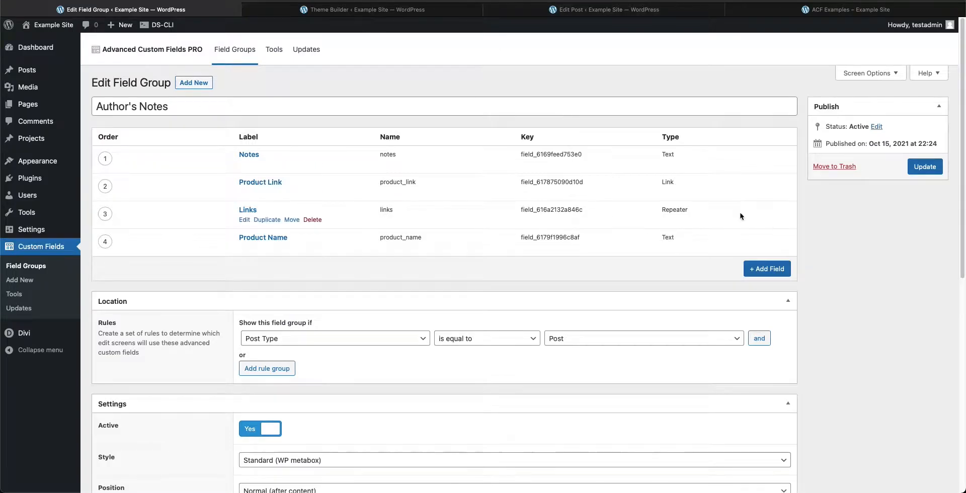
{"action": "left_click", "coordinate": [612, 15]}
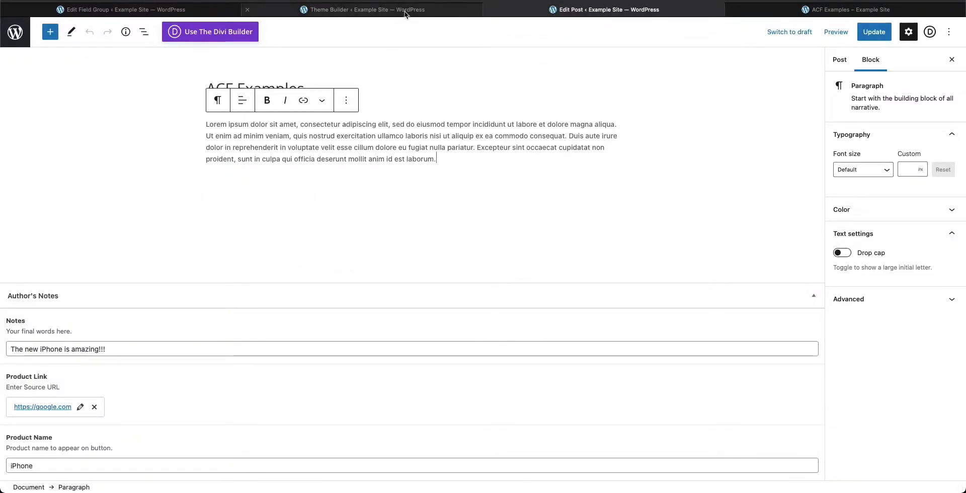
Step: Delete the Product Link and Product Name fields from the Author's Notes field group
{"action": "left_click", "coordinate": [206, 9]}
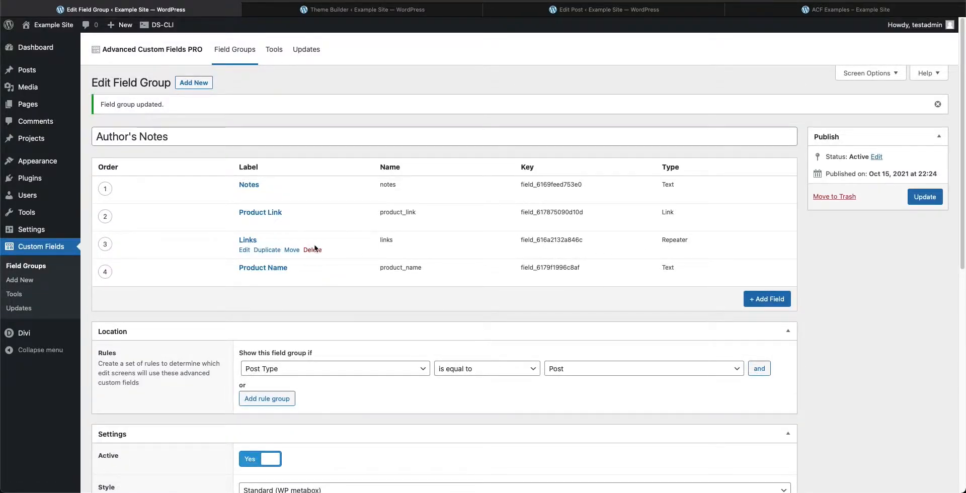
{"action": "left_click", "coordinate": [312, 222]}
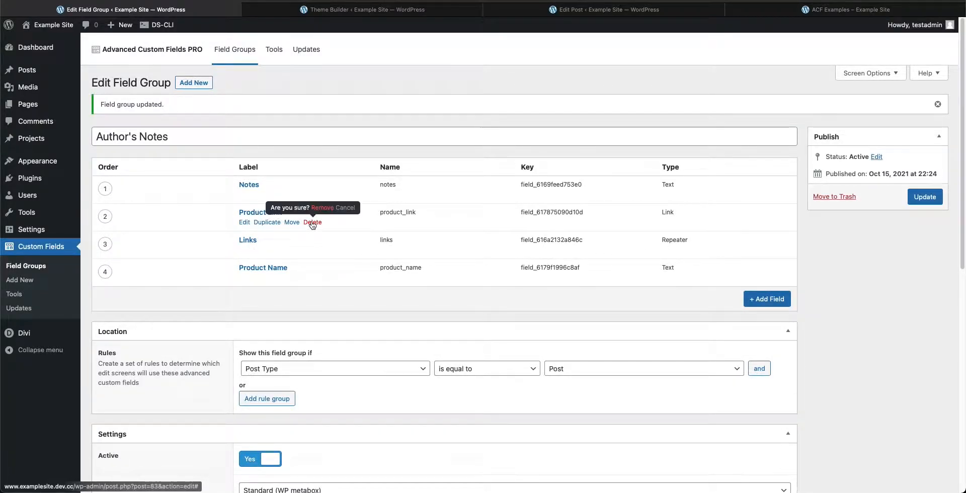
{"action": "left_click", "coordinate": [328, 211]}
{"action": "left_click", "coordinate": [313, 250]}
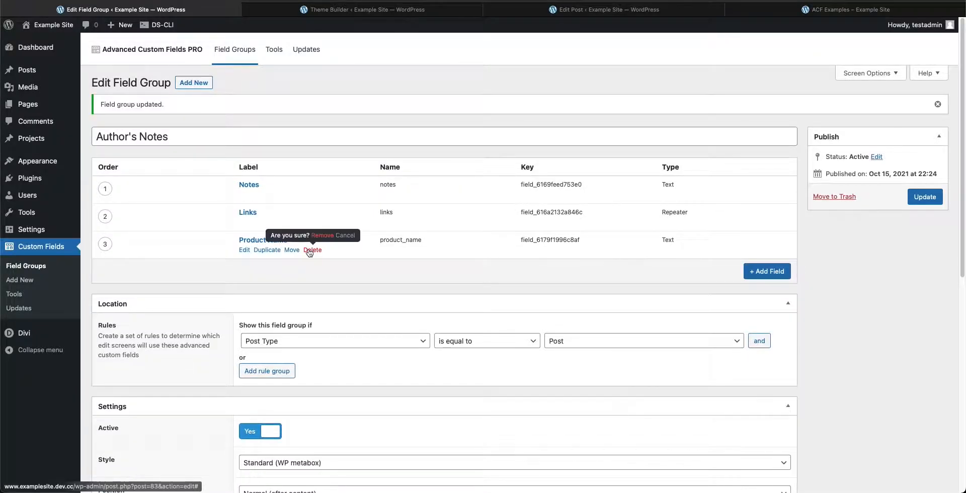
{"action": "left_click", "coordinate": [322, 235]}
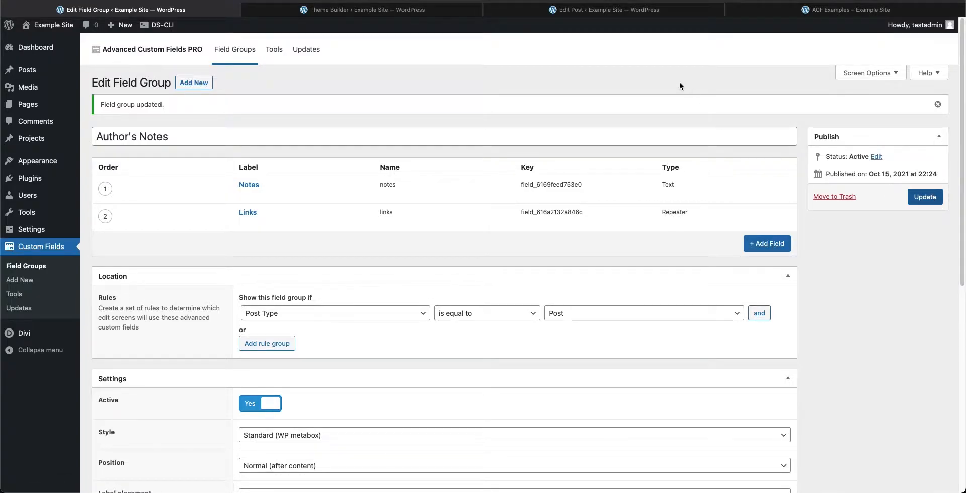
Step: Examine the Links repeater field's settings in the Author's Notes field group, including its label, name, type, instructions and sub fields
{"action": "left_click", "coordinate": [363, 10]}
{"action": "left_click", "coordinate": [214, 10]}
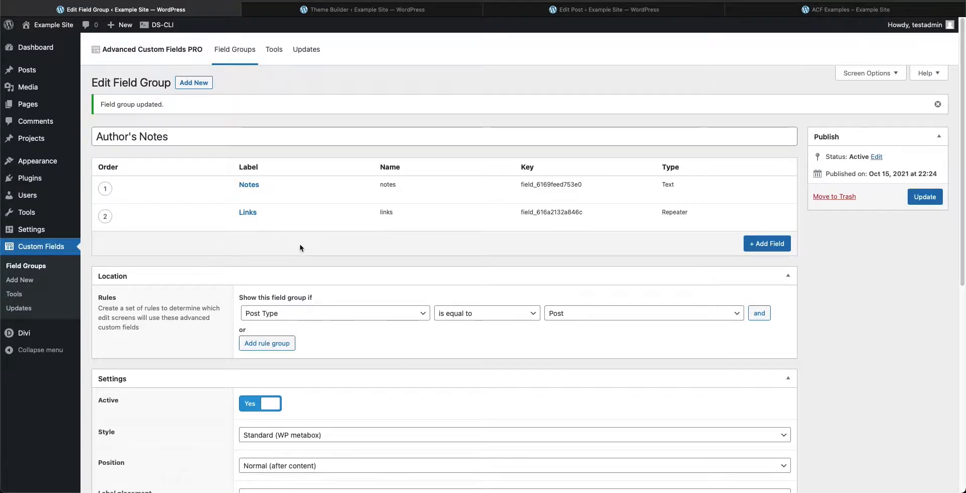
{"action": "mouse_move", "coordinate": [285, 230]}
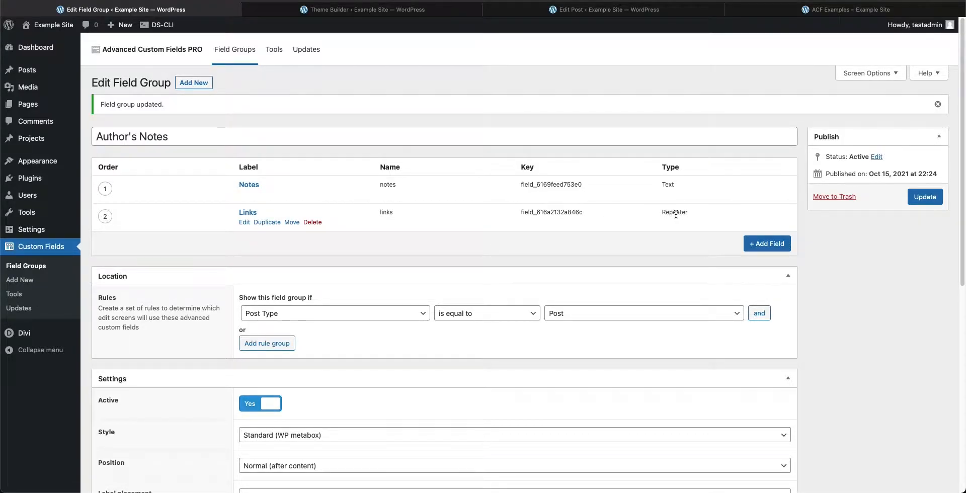
{"action": "left_click", "coordinate": [245, 222]}
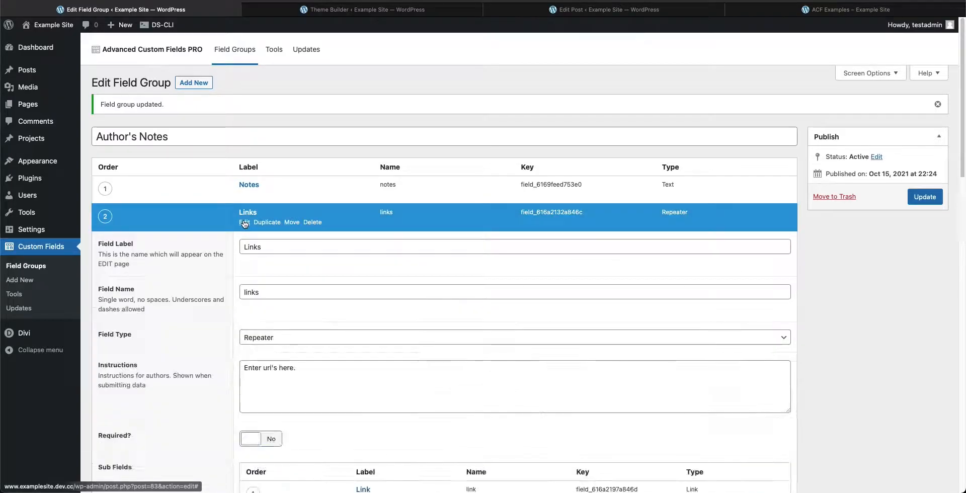
{"action": "scroll", "coordinate": [222, 300], "scroll_direction": "down", "scroll_amount": 3}
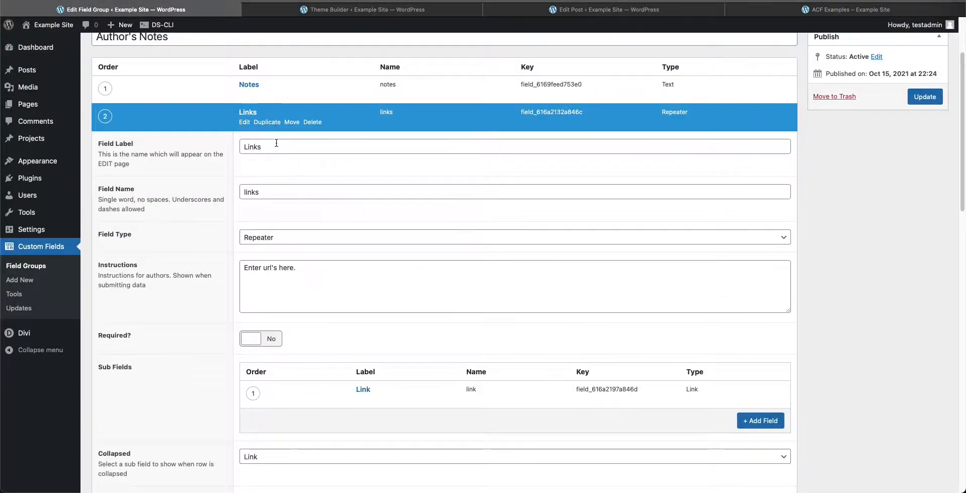
{"action": "left_click", "coordinate": [270, 145]}
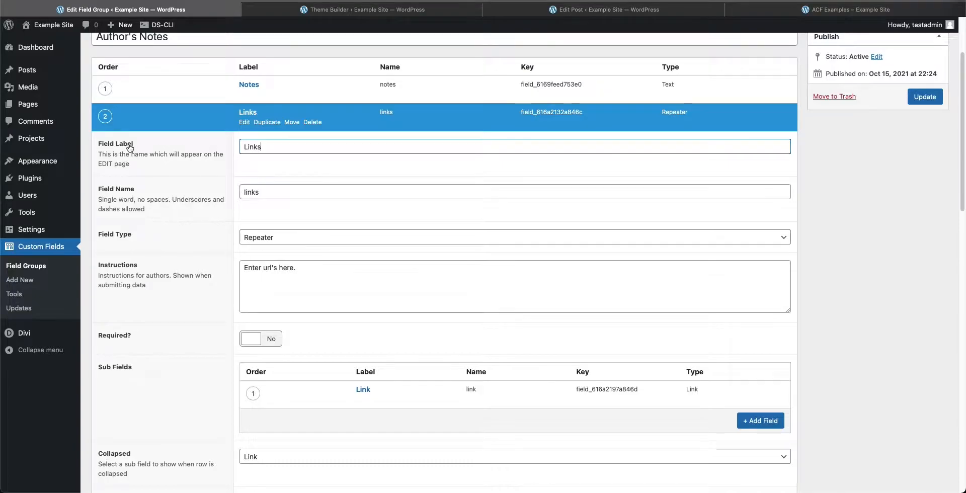
{"action": "left_click", "coordinate": [267, 197]}
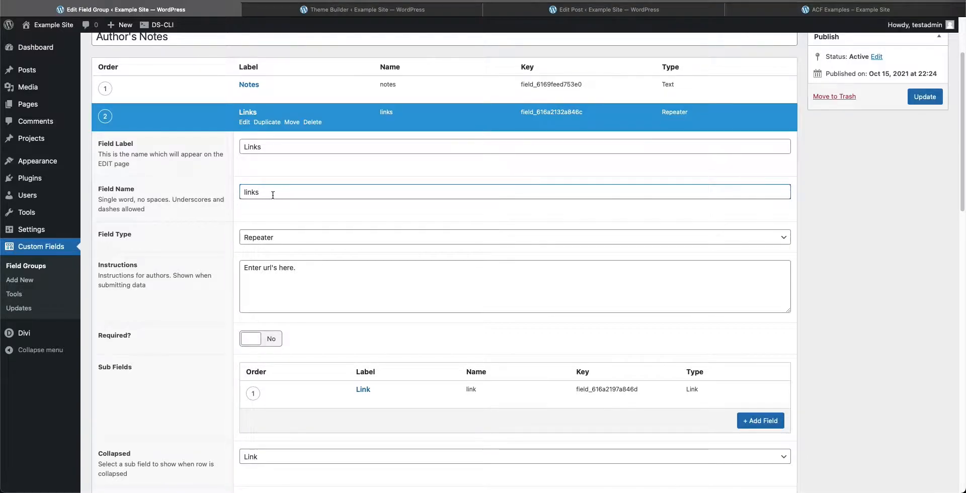
{"action": "scroll", "coordinate": [274, 188], "scroll_direction": "down", "scroll_amount": 3}
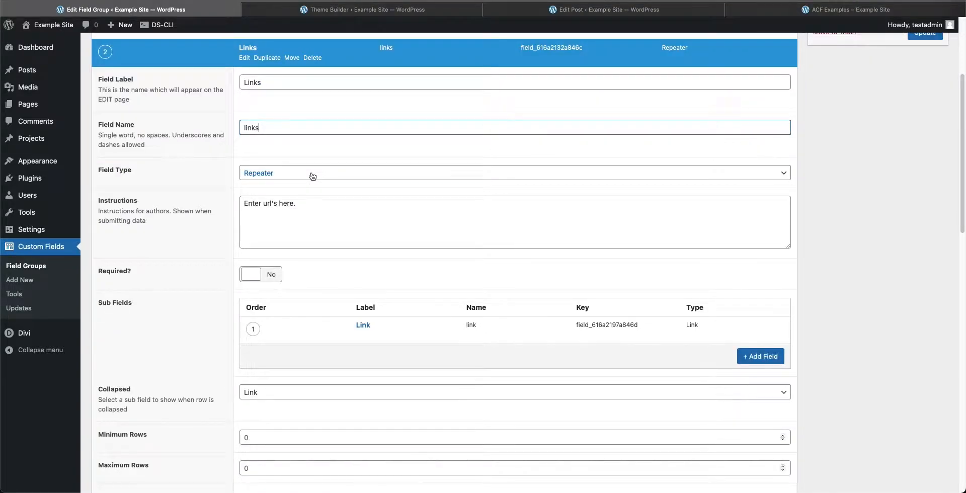
{"action": "left_click", "coordinate": [312, 174]}
{"action": "left_click", "coordinate": [312, 173]}
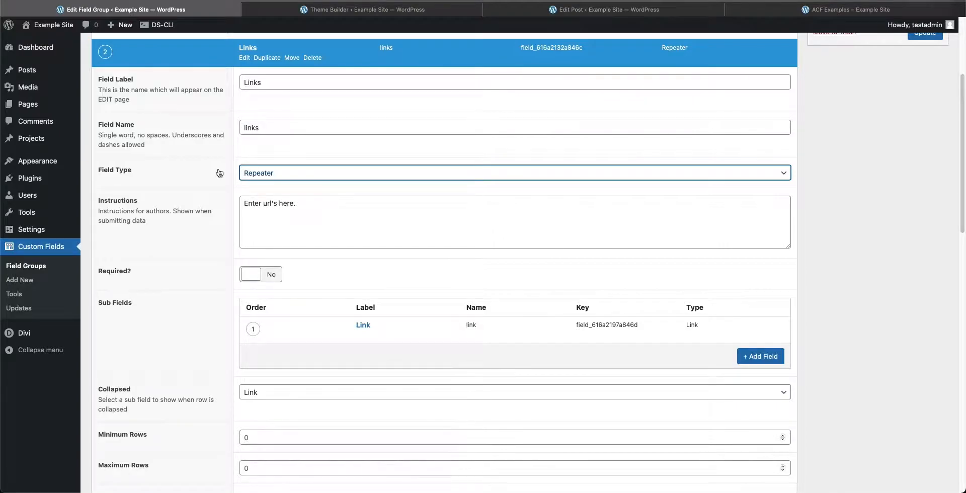
{"action": "scroll", "coordinate": [220, 173], "scroll_direction": "down", "scroll_amount": 3}
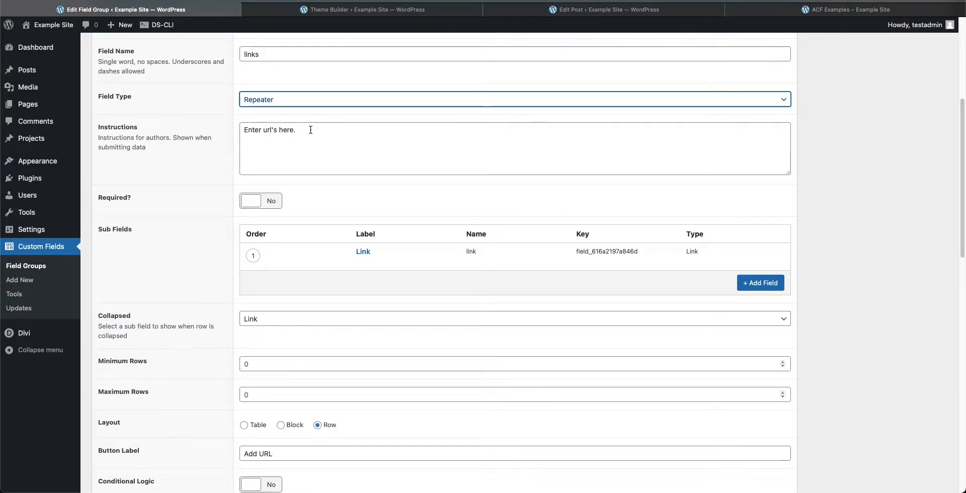
{"action": "scroll", "coordinate": [311, 130], "scroll_direction": "down", "scroll_amount": 1}
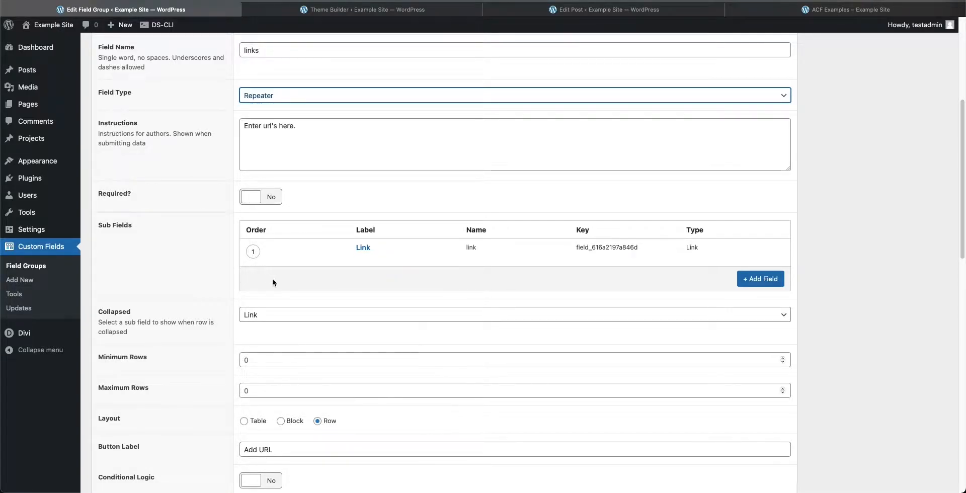
Step: Examine the Links repeater's Collapsed, row limit, Layout and Button Label settings, along with the field group's Location rules
{"action": "scroll", "coordinate": [345, 247], "scroll_direction": "up", "scroll_amount": 3}
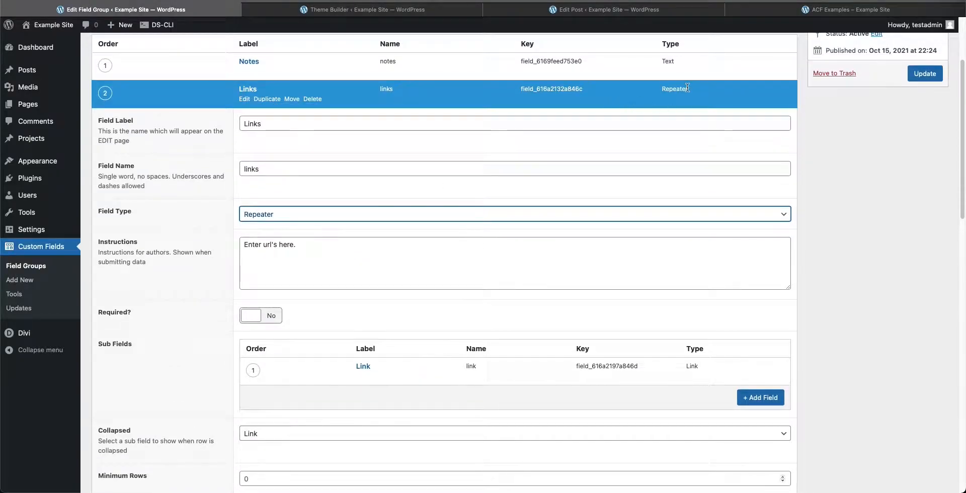
{"action": "scroll", "coordinate": [629, 212], "scroll_direction": "down", "scroll_amount": 4}
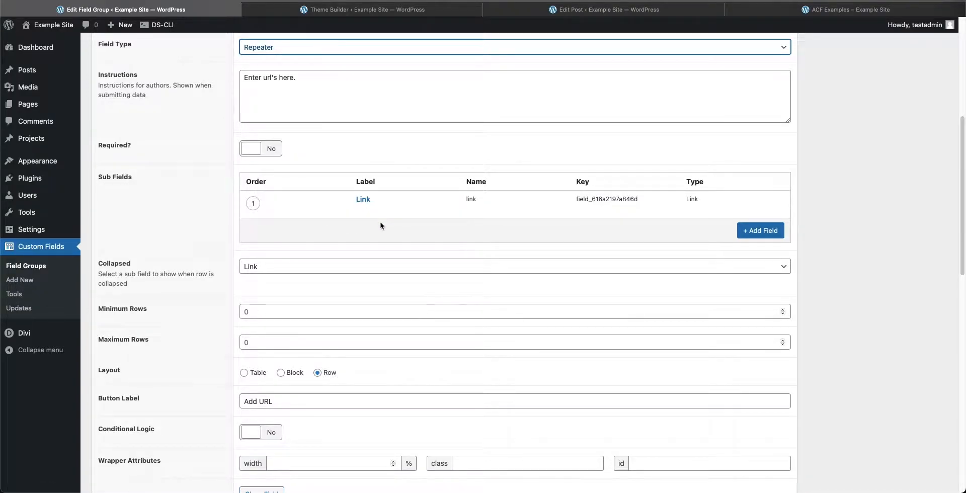
{"action": "scroll", "coordinate": [219, 229], "scroll_direction": "down", "scroll_amount": 1}
{"action": "scroll", "coordinate": [220, 237], "scroll_direction": "down", "scroll_amount": 2}
{"action": "scroll", "coordinate": [226, 245], "scroll_direction": "down", "scroll_amount": 5}
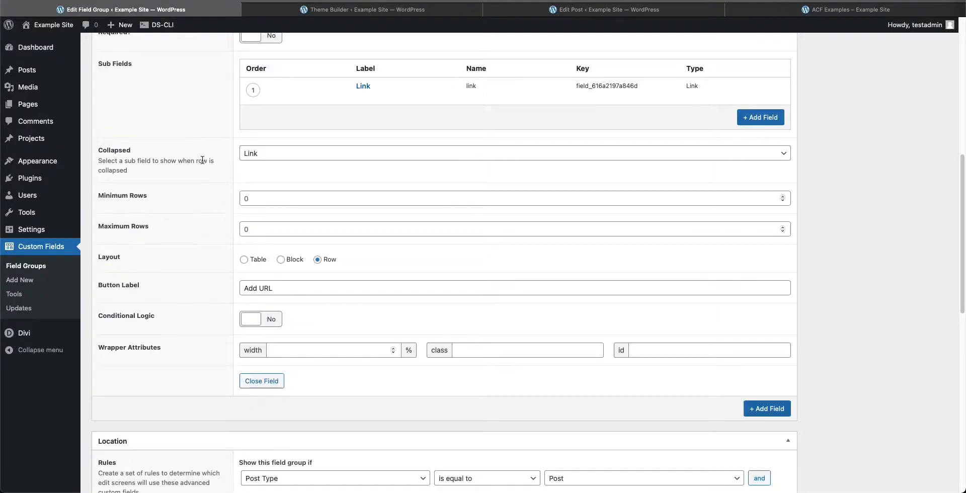
{"action": "left_click", "coordinate": [292, 158]}
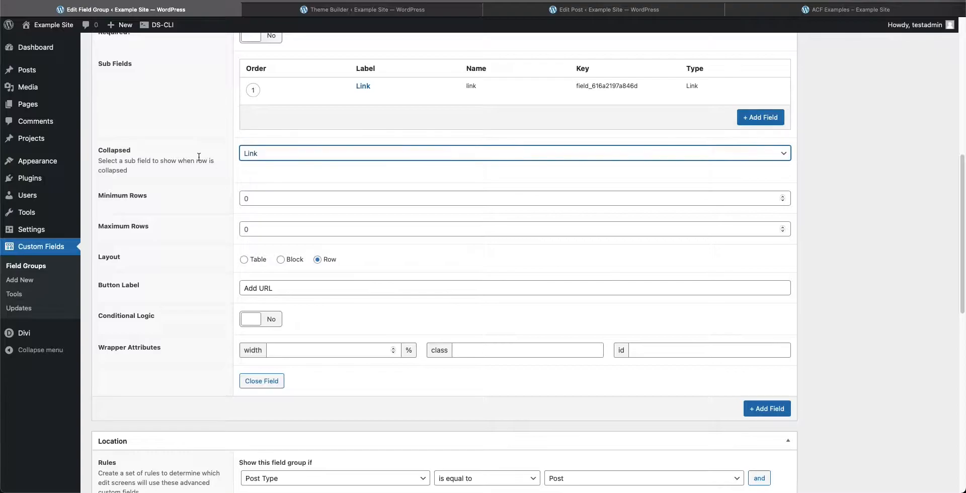
{"action": "scroll", "coordinate": [217, 273], "scroll_direction": "down", "scroll_amount": 1}
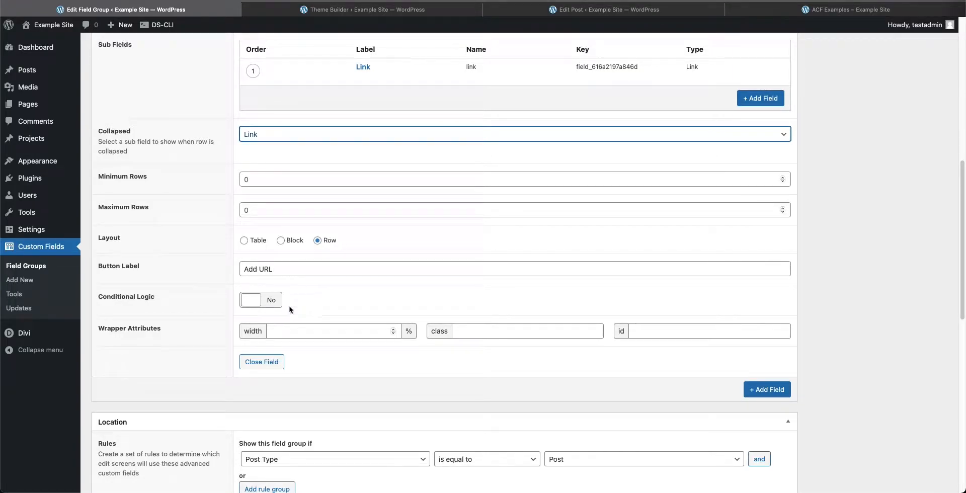
{"action": "scroll", "coordinate": [356, 315], "scroll_direction": "down", "scroll_amount": 5}
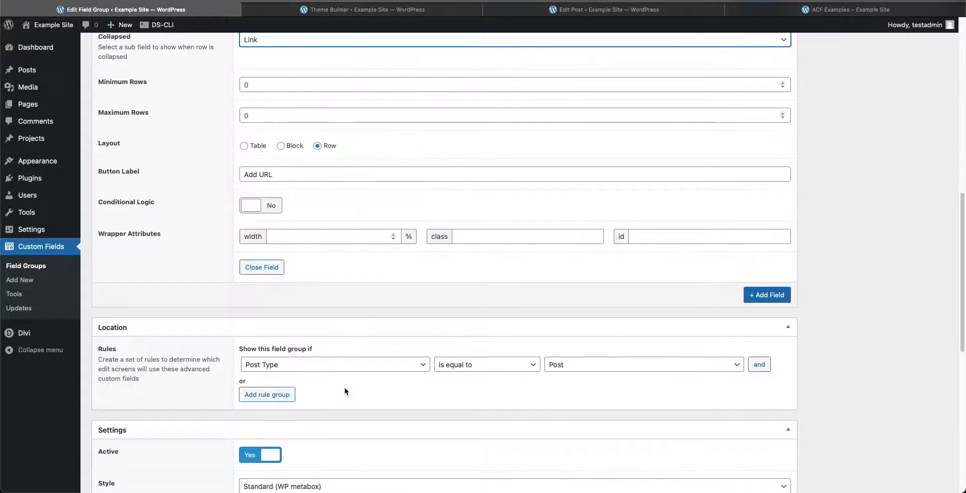
{"action": "scroll", "coordinate": [345, 391], "scroll_direction": "down", "scroll_amount": 3}
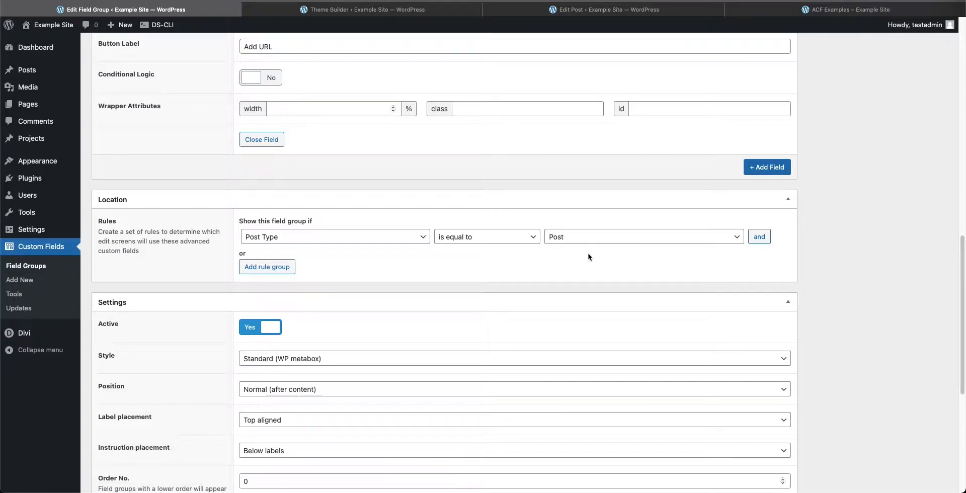
{"action": "scroll", "coordinate": [186, 282], "scroll_direction": "up", "scroll_amount": 7}
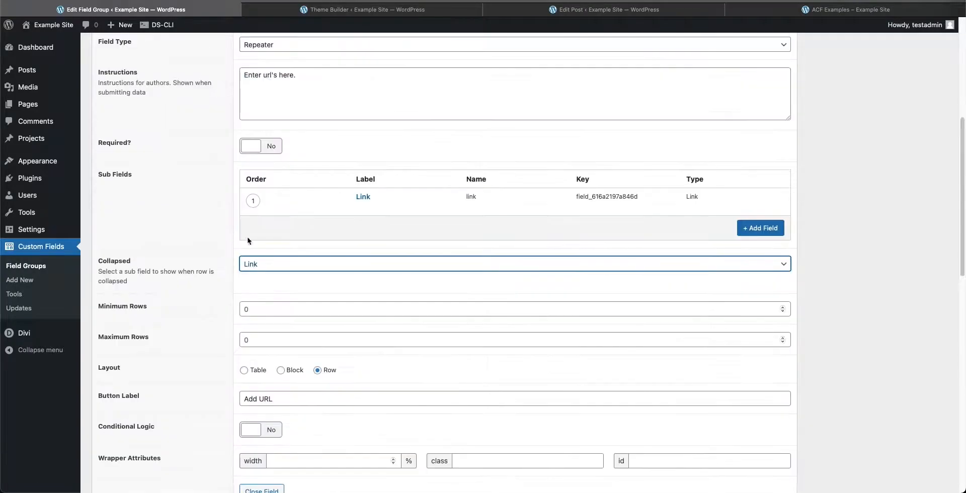
Step: Open the Link sub field, review its label, name, type, instructions and return value, and close it again
{"action": "left_click", "coordinate": [361, 207]}
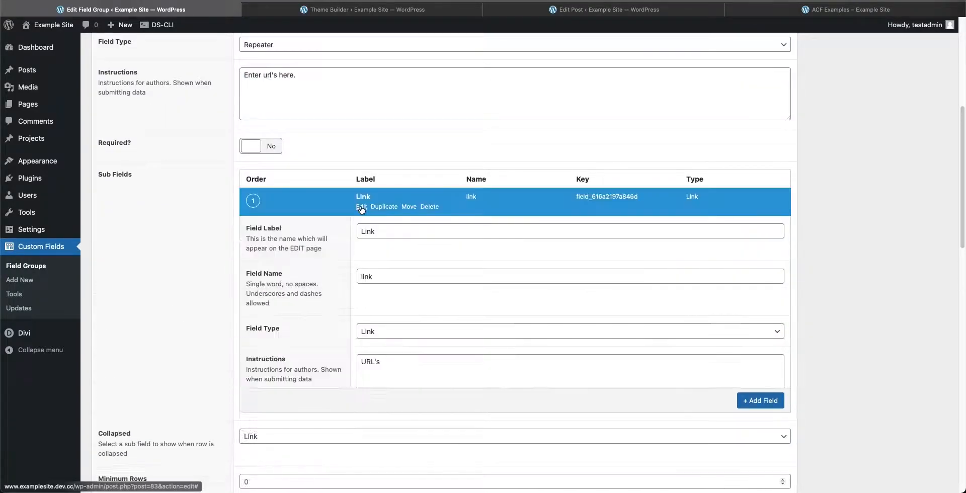
{"action": "scroll", "coordinate": [315, 283], "scroll_direction": "down", "scroll_amount": 2}
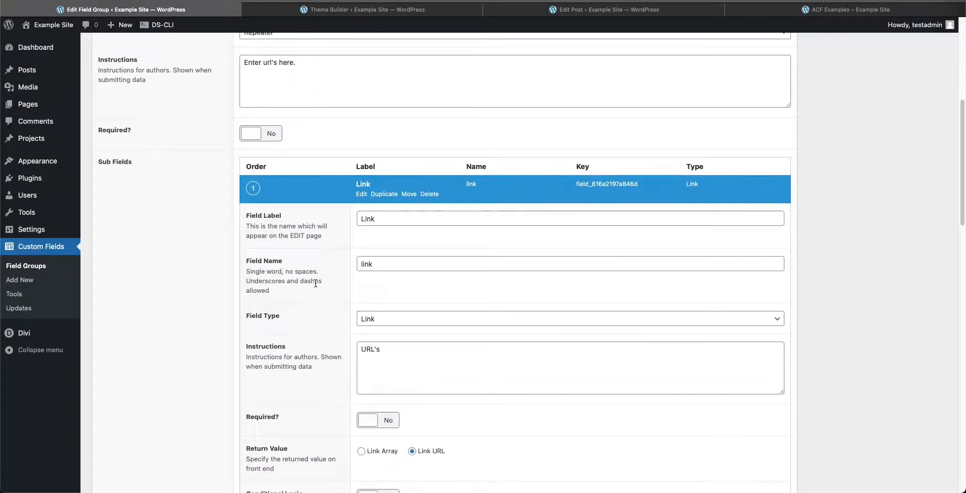
{"action": "scroll", "coordinate": [315, 287], "scroll_direction": "down", "scroll_amount": 2}
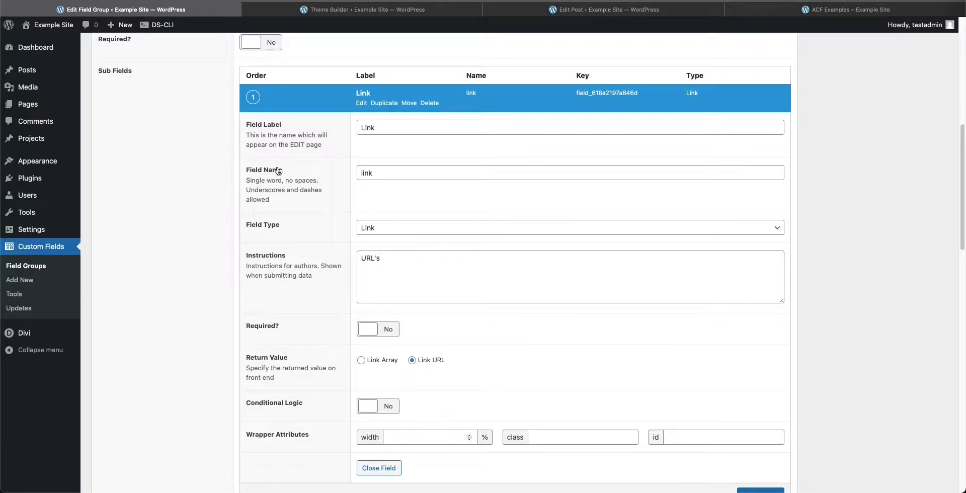
{"action": "scroll", "coordinate": [353, 210], "scroll_direction": "down", "scroll_amount": 1}
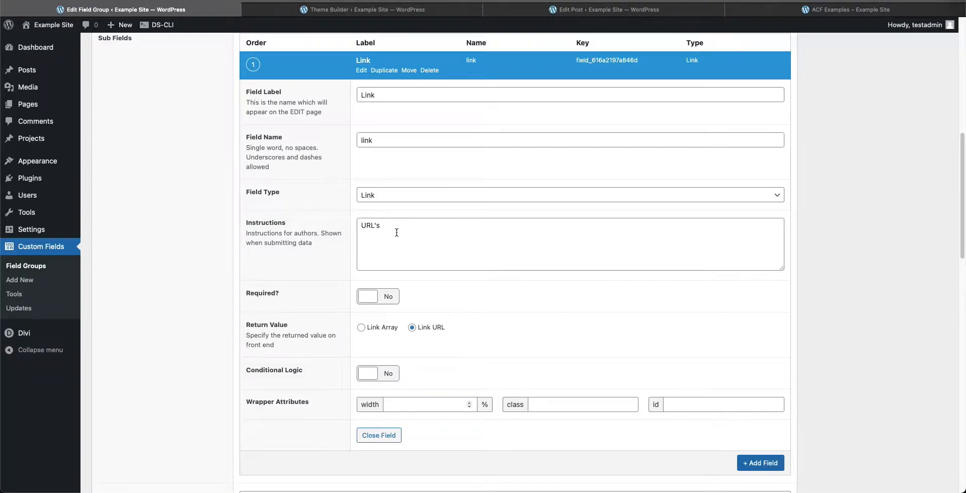
{"action": "scroll", "coordinate": [302, 327], "scroll_direction": "down", "scroll_amount": 3}
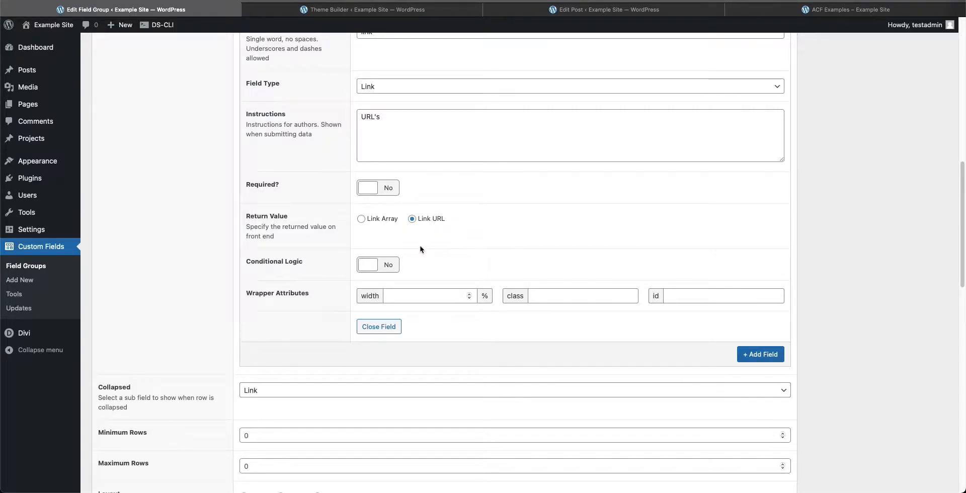
{"action": "scroll", "coordinate": [339, 315], "scroll_direction": "down", "scroll_amount": 3}
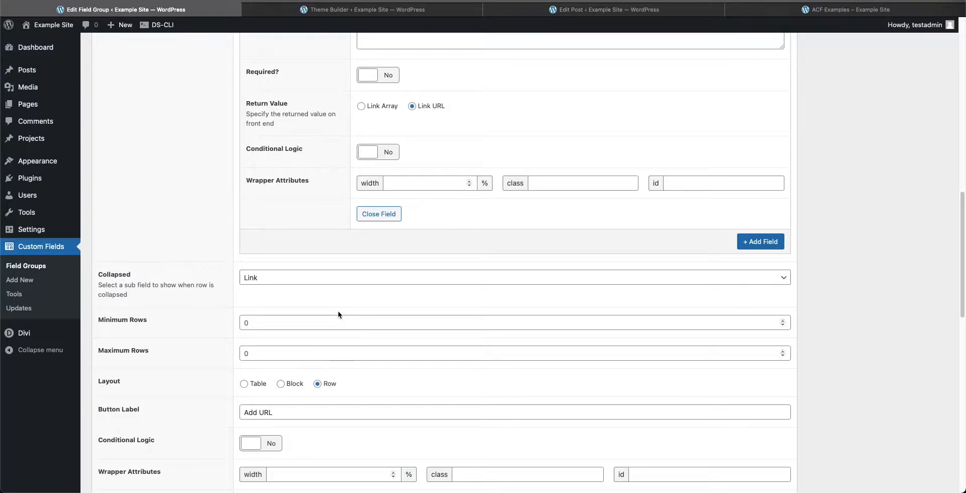
{"action": "scroll", "coordinate": [336, 315], "scroll_direction": "up", "scroll_amount": 5}
{"action": "left_click", "coordinate": [379, 391]}
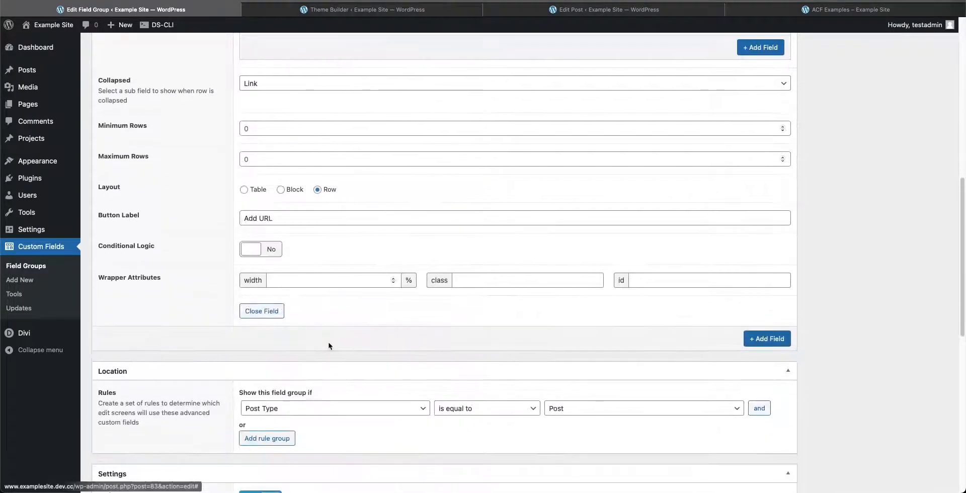
Step: Save the changes to the Author's Notes field group
{"action": "scroll", "coordinate": [327, 344], "scroll_direction": "up", "scroll_amount": 5}
{"action": "scroll", "coordinate": [326, 342], "scroll_direction": "up", "scroll_amount": 2}
{"action": "left_click", "coordinate": [925, 100]}
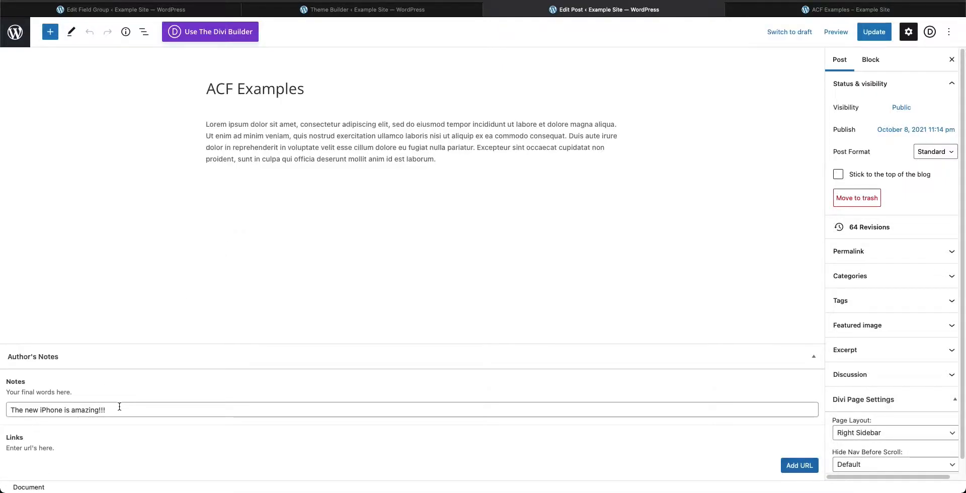
Step: Replace the Notes text in the ACF Examples post with "What's your thoughts on this?"
{"action": "left_click", "coordinate": [108, 410]}
{"action": "left_click_drag", "start_coordinate": [109, 410], "coordinate": [6, 406]}
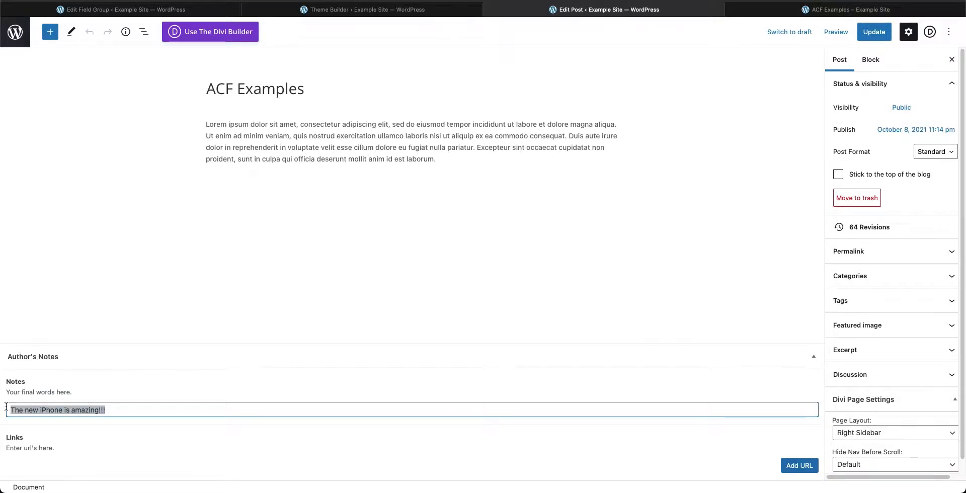
{"action": "type", "text": "What's your thoughts on this?"}
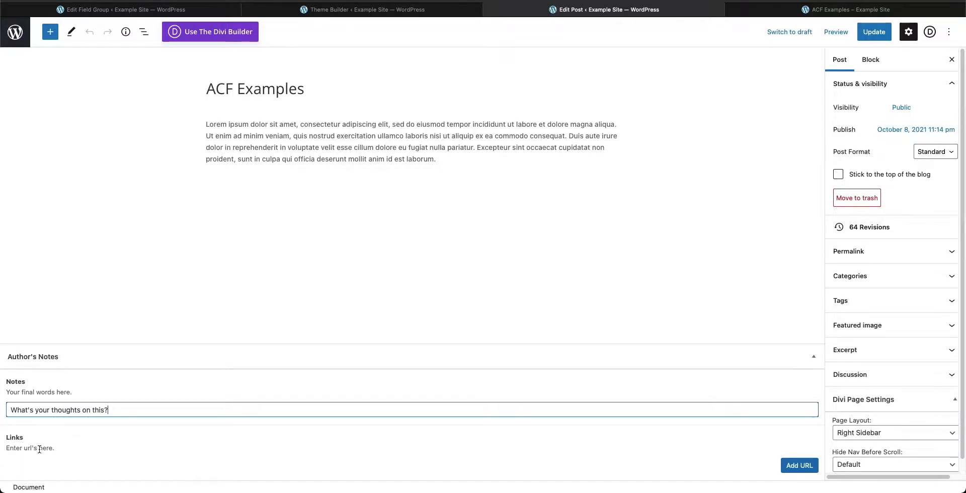
Step: Add a first row to the post's Links repeater and set its link to google.com
{"action": "left_click", "coordinate": [804, 466]}
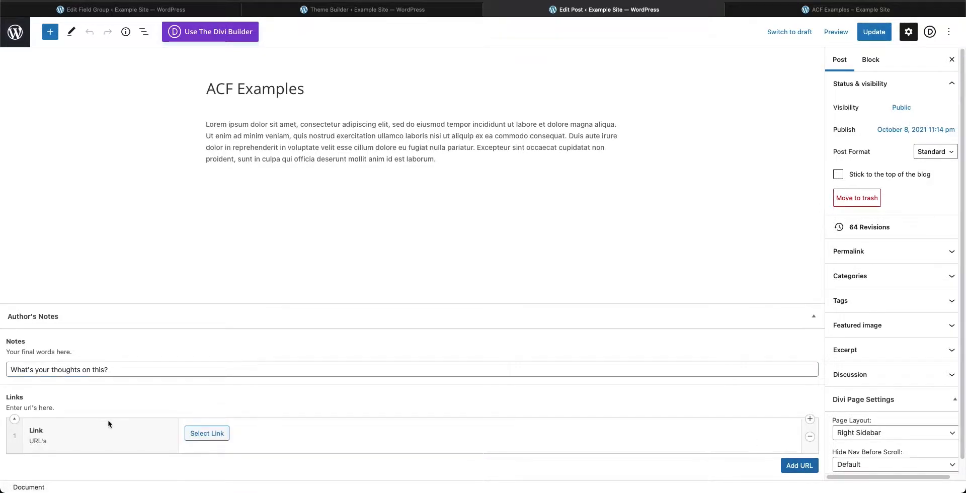
{"action": "left_click", "coordinate": [197, 436]}
{"action": "type", "text": "google.com"}
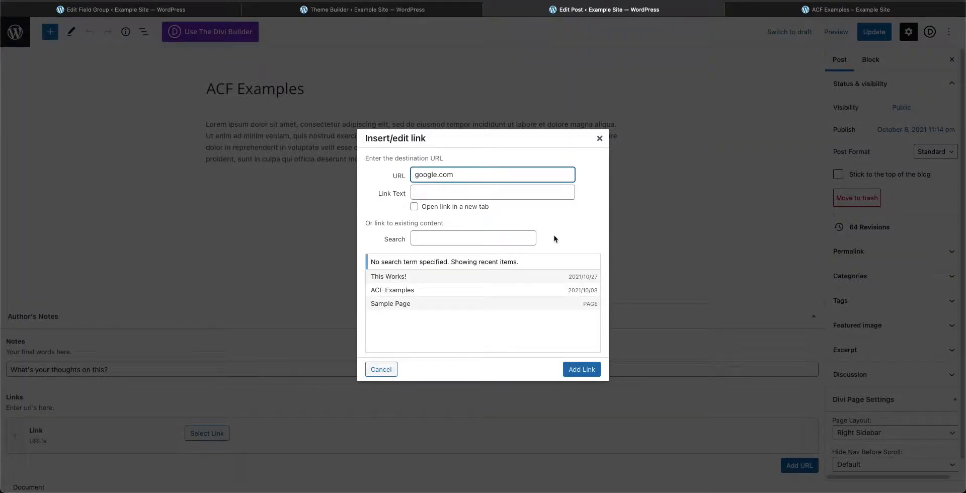
{"action": "left_click", "coordinate": [579, 369]}
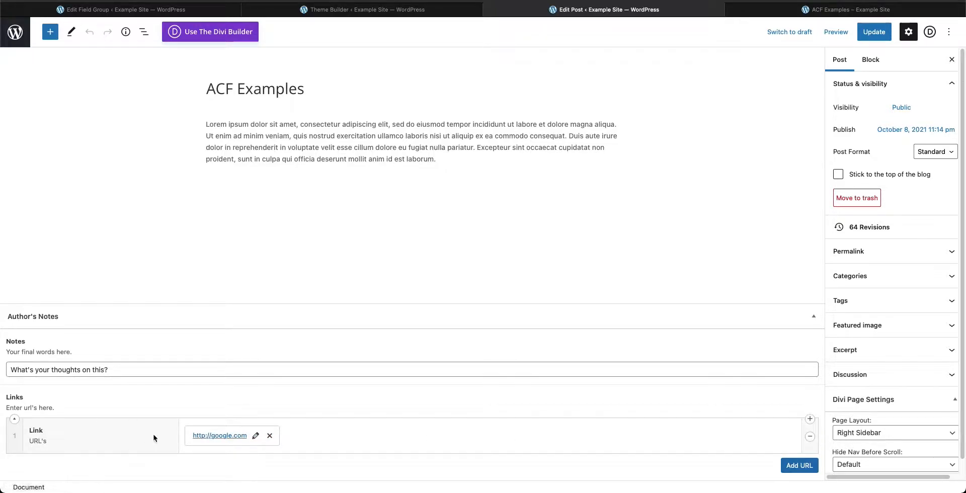
Step: Add a second row to the Links repeater and set its link to apple.com
{"action": "left_click", "coordinate": [797, 466]}
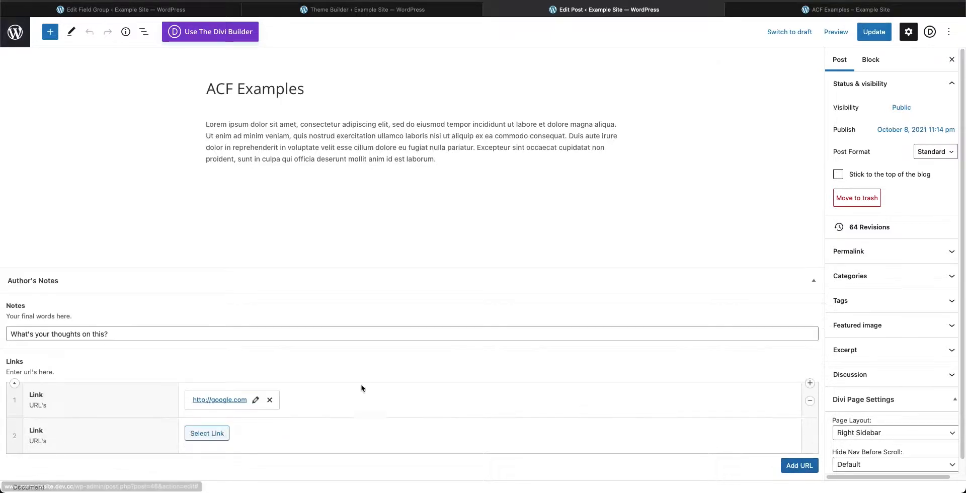
{"action": "left_click", "coordinate": [207, 434]}
{"action": "type", "text": "ap"}
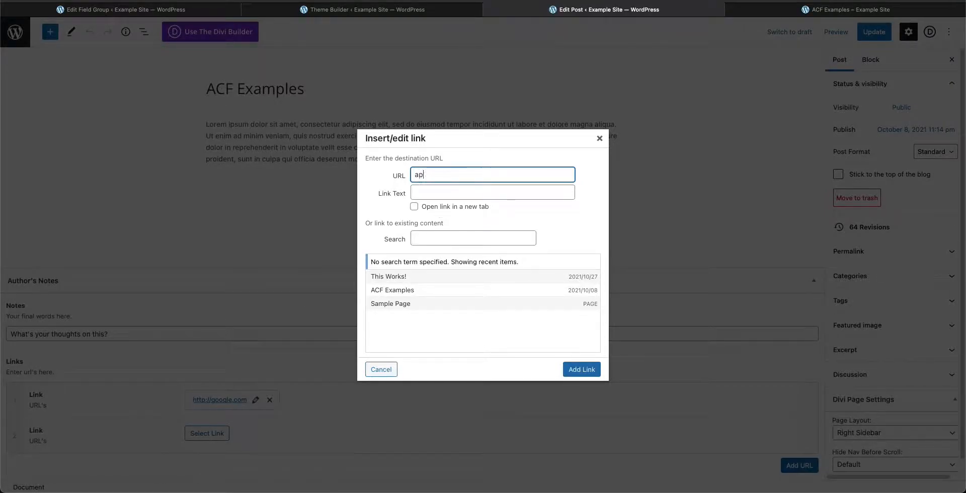
{"action": "type", "text": "ple.com"}
{"action": "left_click", "coordinate": [581, 370]}
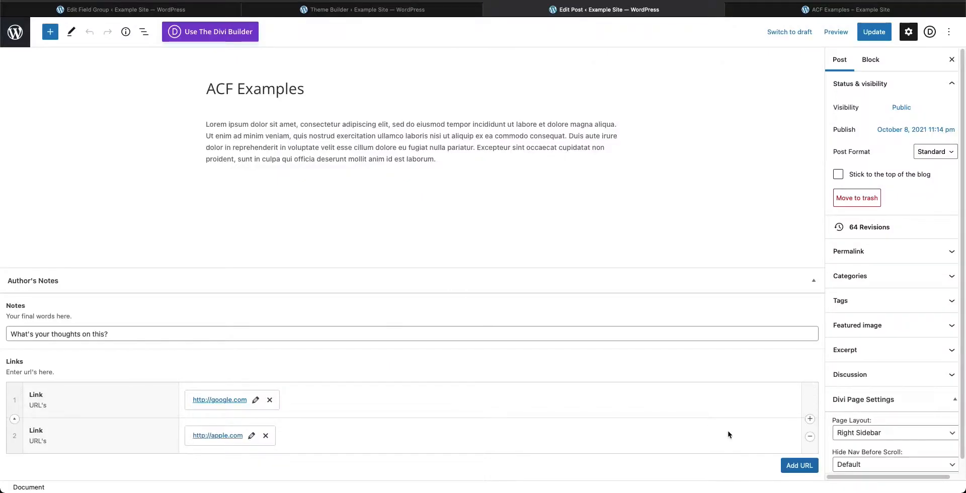
Step: Add a third row to the Links repeater and link it to the author's personal website
{"action": "left_click", "coordinate": [797, 465]}
{"action": "left_click", "coordinate": [207, 433]}
{"action": "type", "text": "krisjolls.com"}
{"action": "left_click", "coordinate": [576, 364]}
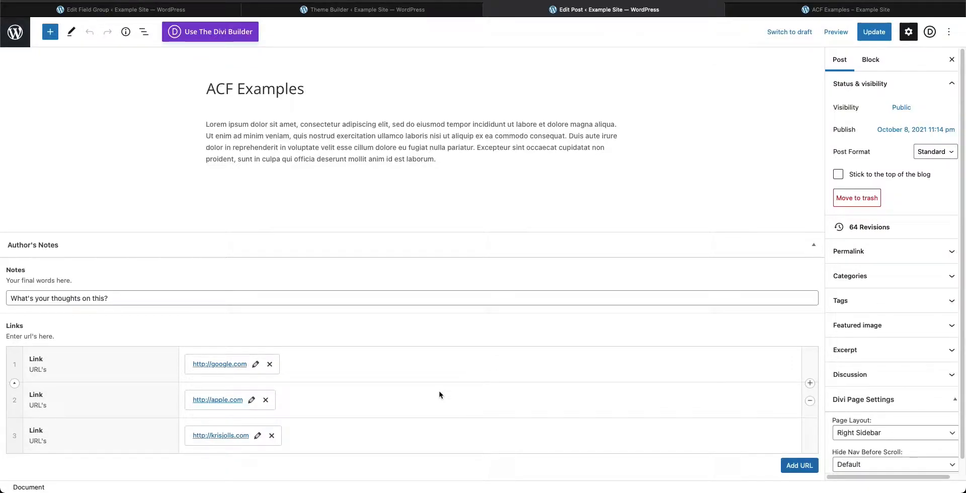
Step: Update the ACF Examples post and reload its published page to check the Author's Notes box
{"action": "left_click", "coordinate": [890, 29]}
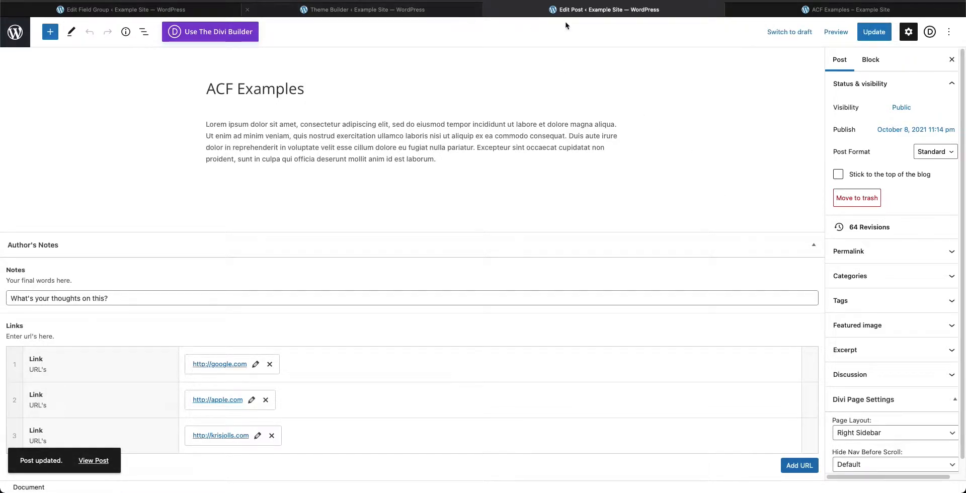
{"action": "key", "text": "ctrl+Tab"}
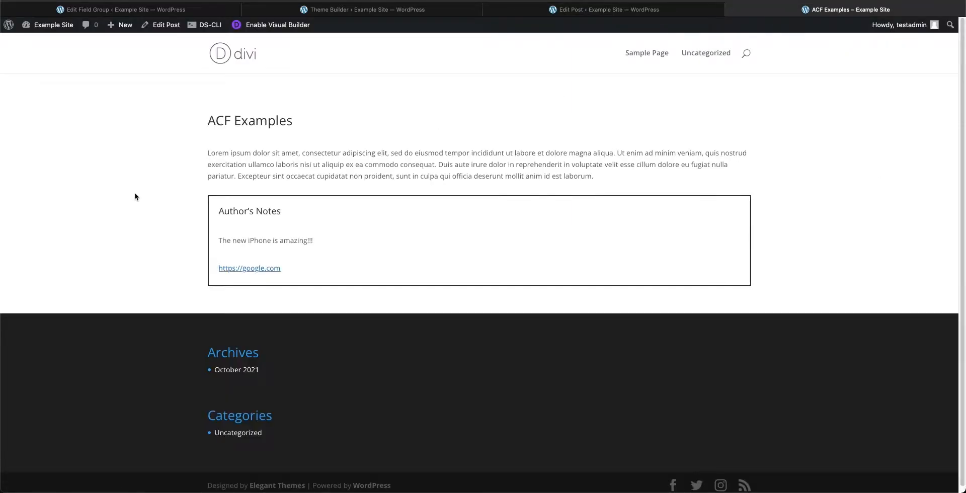
{"action": "key", "text": "ctrl+r"}
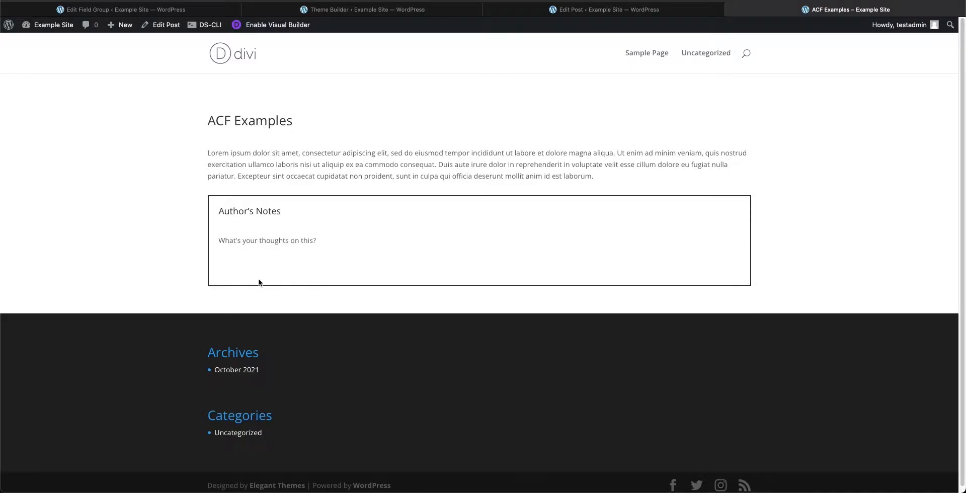
Step: In the All Posts body layout, remove the dynamic Product Link from the text module's Body and clear its Module Link URL
{"action": "key", "text": "ctrl+shift+Tab"}
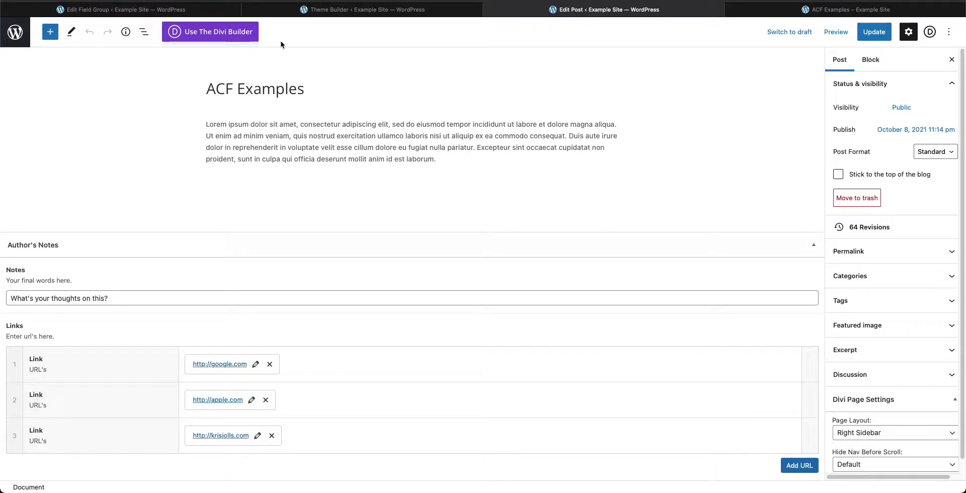
{"action": "left_click", "coordinate": [293, 10]}
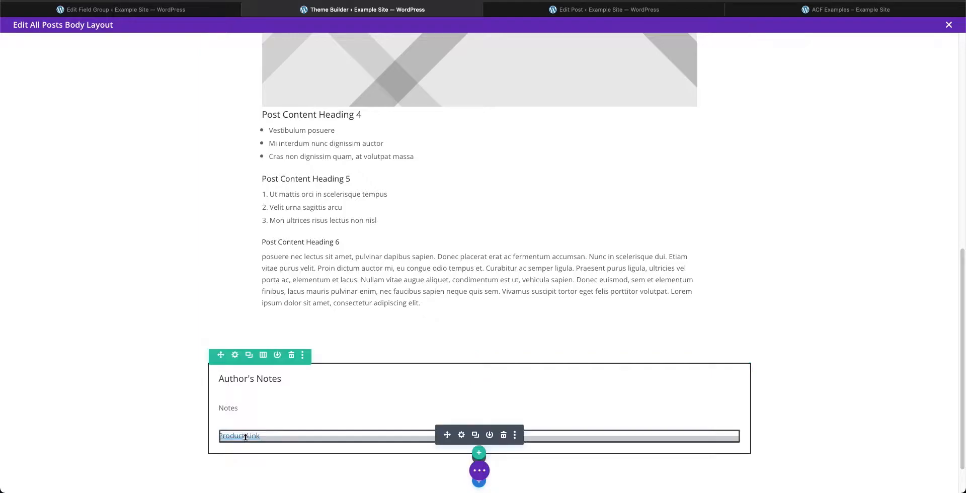
{"action": "left_click", "coordinate": [461, 435]}
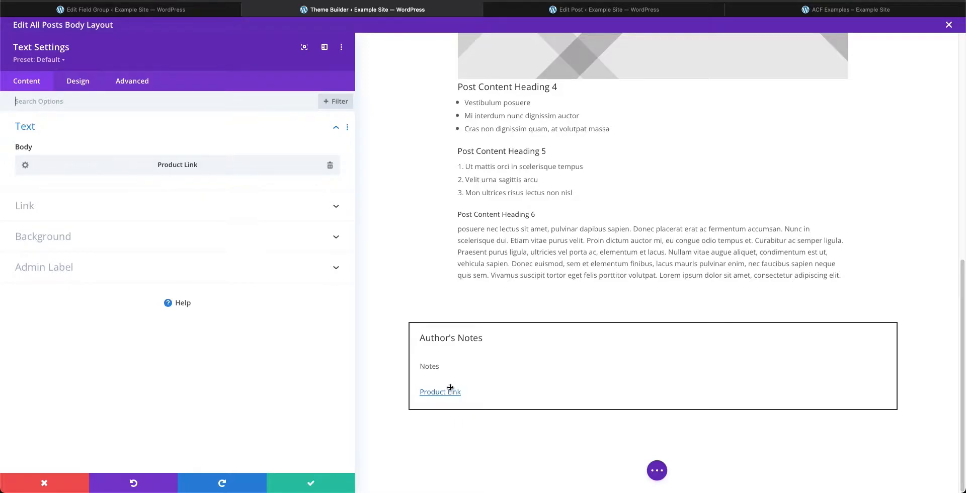
{"action": "left_click", "coordinate": [331, 165]}
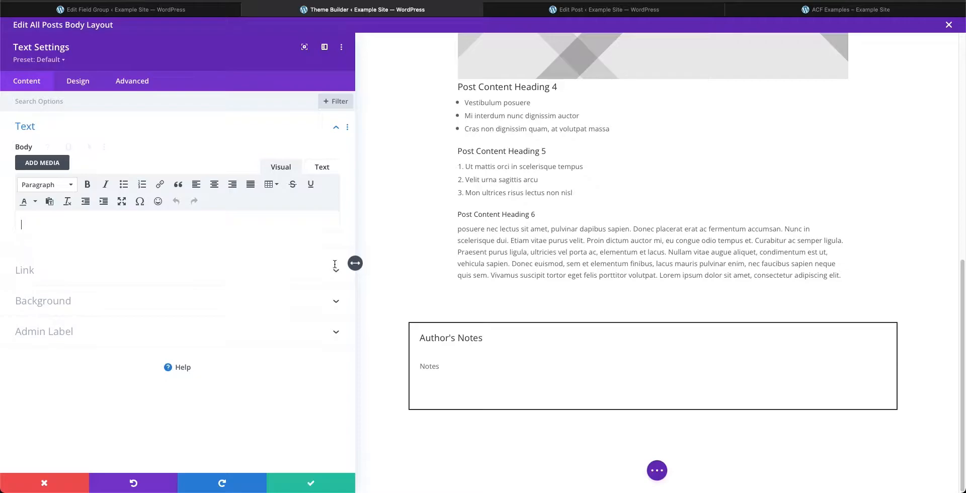
{"action": "left_click", "coordinate": [335, 272]}
{"action": "left_click", "coordinate": [327, 199]}
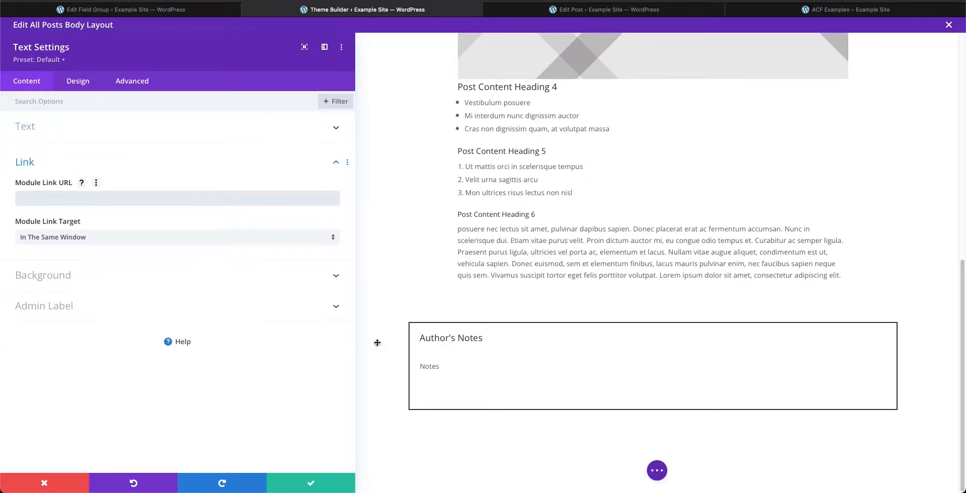
Step: Set the text module's Body to the dynamic Links field from ACF: Author's Notes and save the layout
{"action": "left_click", "coordinate": [90, 123]}
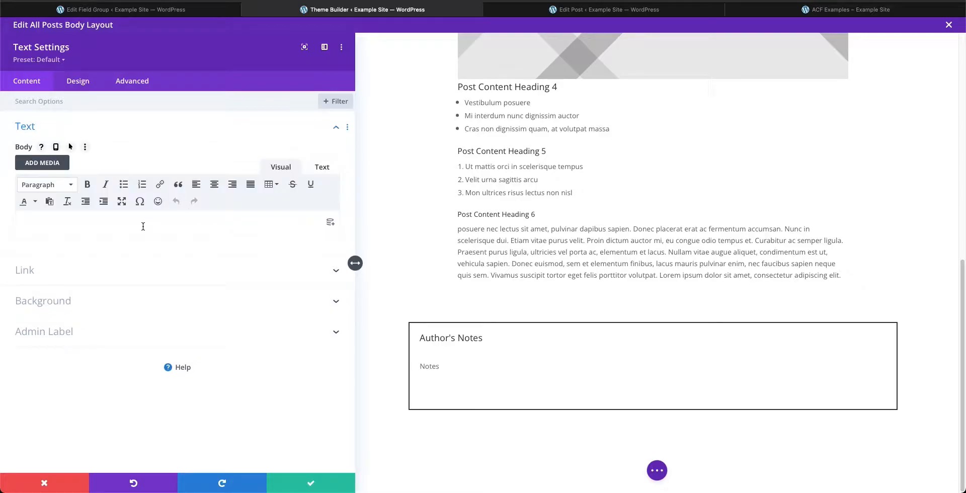
{"action": "left_click", "coordinate": [329, 223]}
{"action": "scroll", "coordinate": [139, 308], "scroll_direction": "down", "scroll_amount": 6}
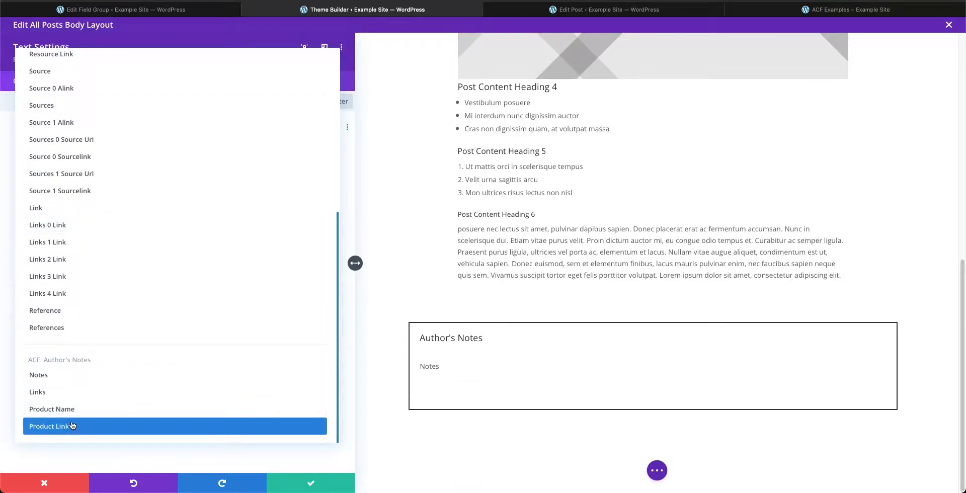
{"action": "left_click", "coordinate": [60, 392]}
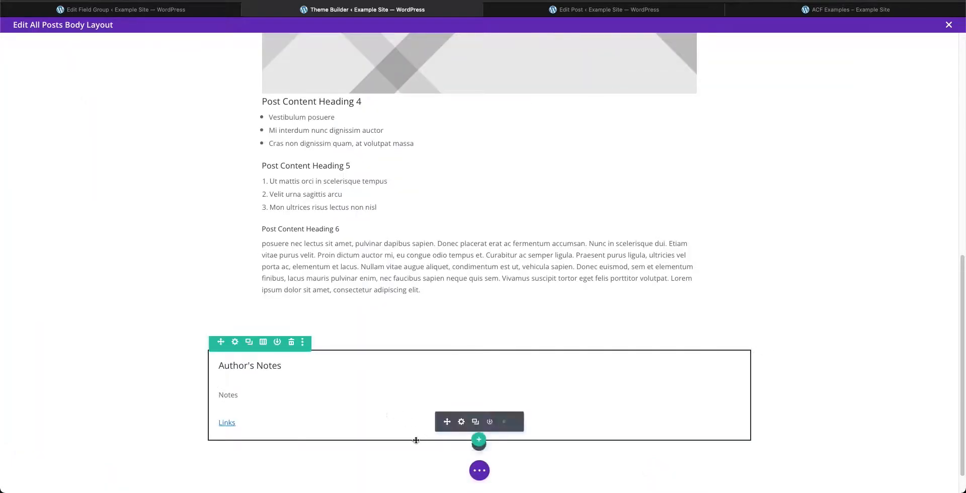
{"action": "left_click", "coordinate": [481, 470]}
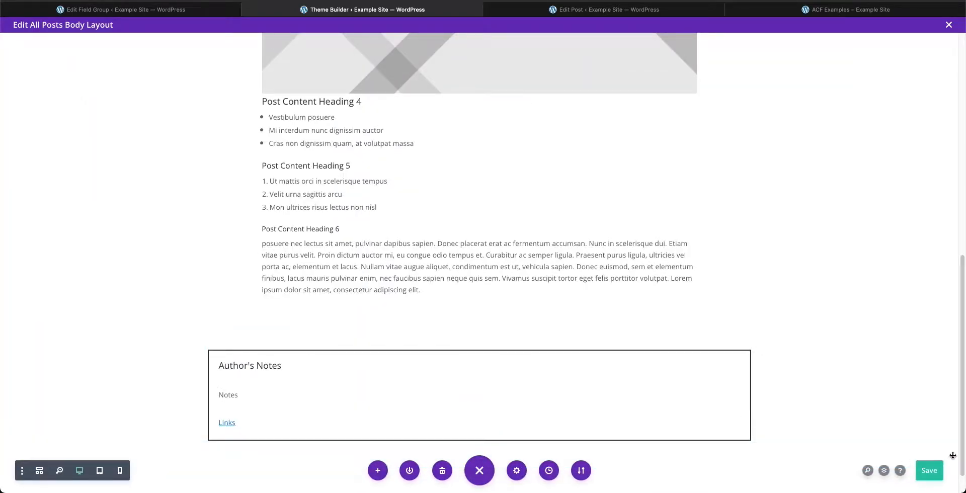
{"action": "left_click", "coordinate": [938, 472]}
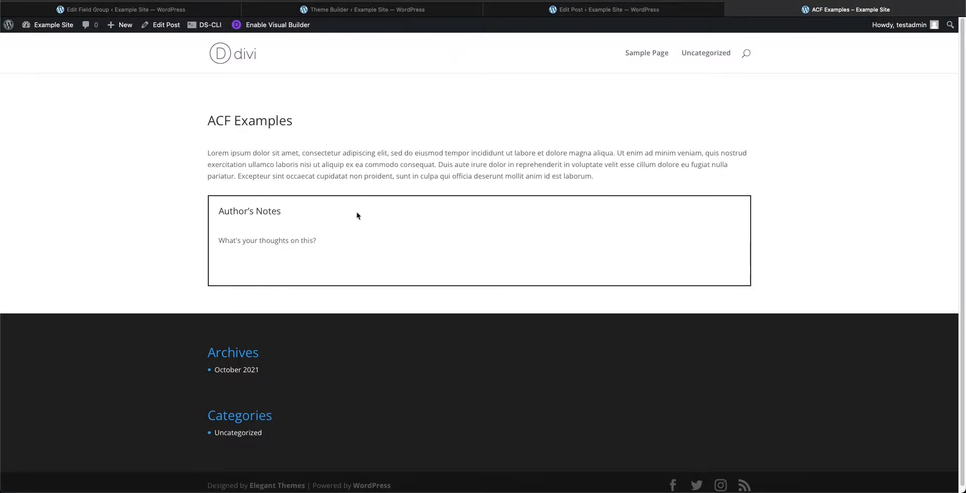
Step: In the Author's Notes field group, set the Links repeater's Maximum Rows to 5 and update the group
{"action": "left_click", "coordinate": [522, 11]}
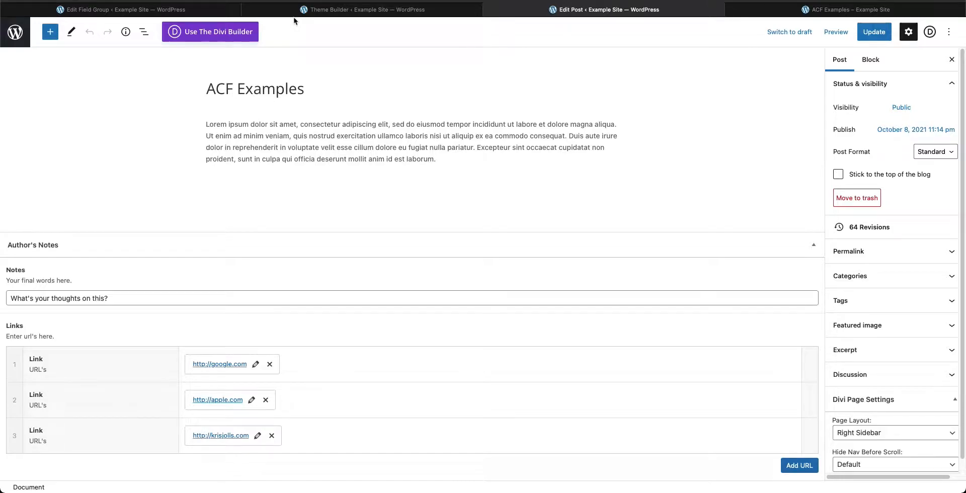
{"action": "left_click", "coordinate": [206, 11]}
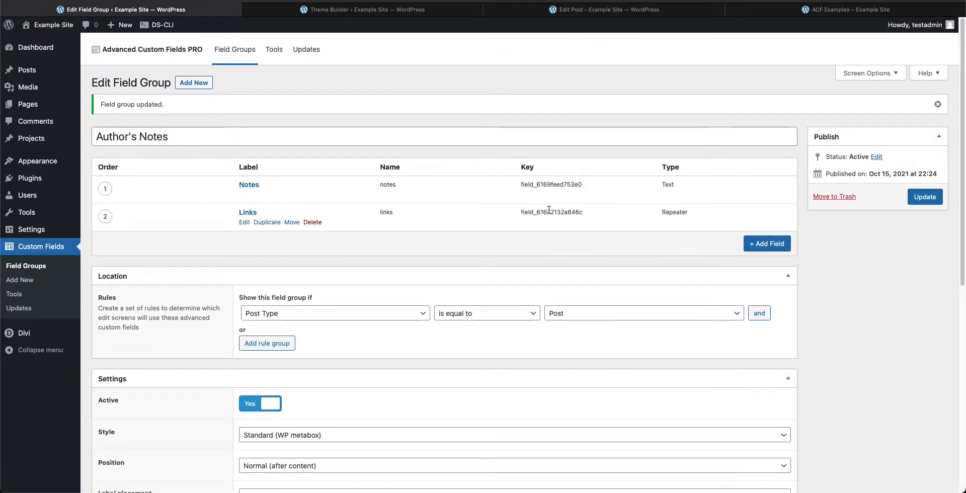
{"action": "left_click", "coordinate": [244, 223]}
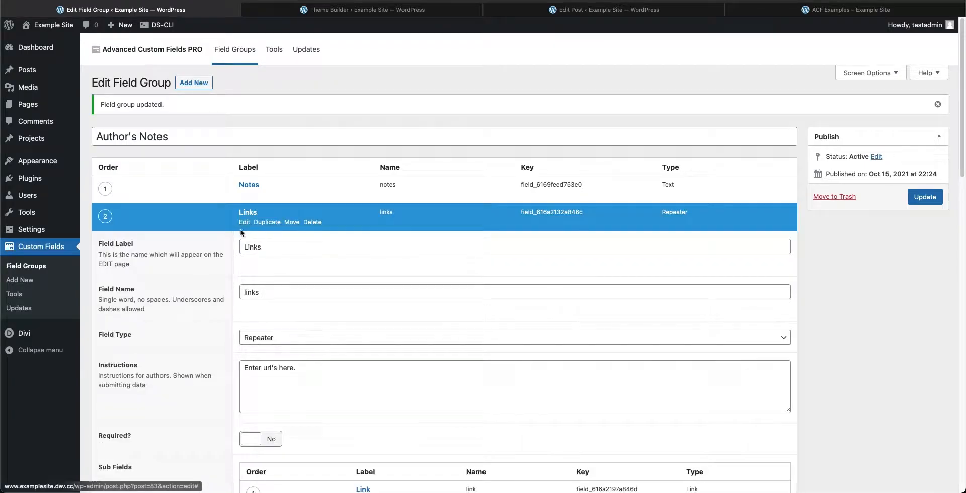
{"action": "scroll", "coordinate": [180, 313], "scroll_direction": "down", "scroll_amount": 5}
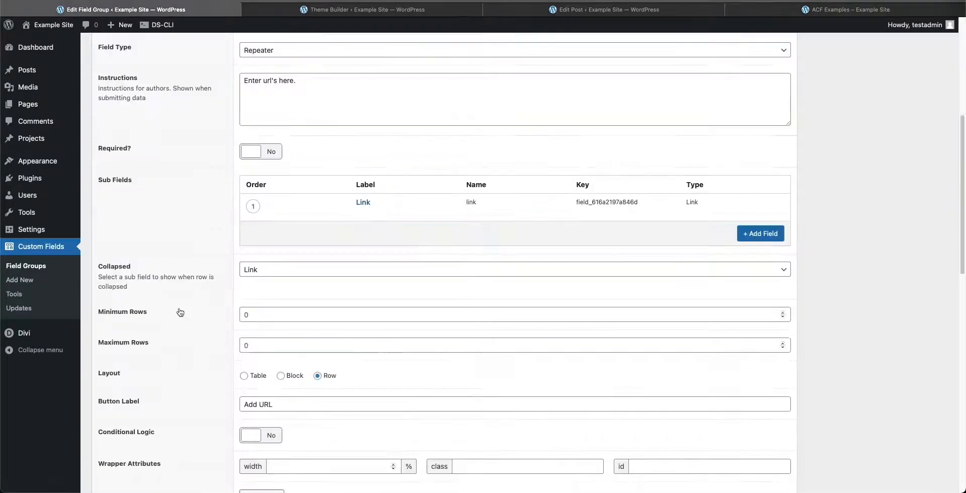
{"action": "left_click", "coordinate": [267, 347]}
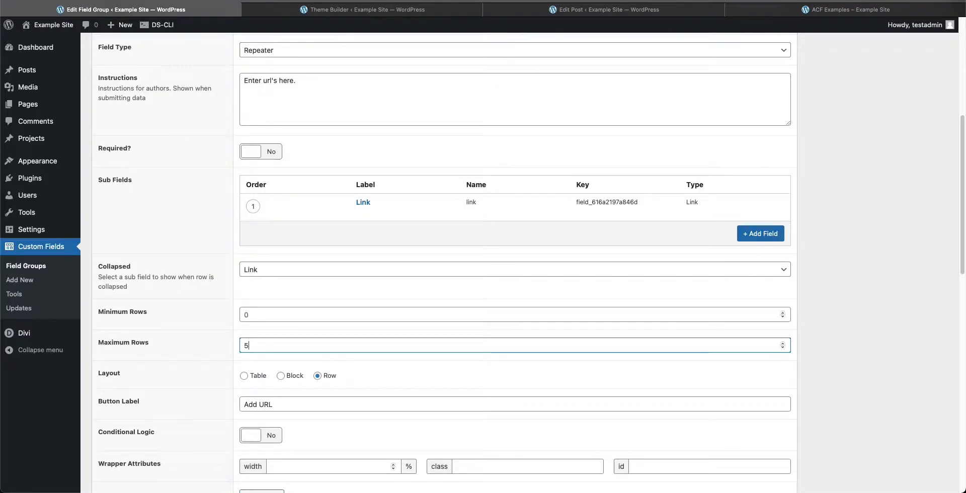
{"action": "type", "text": "5"}
{"action": "scroll", "coordinate": [233, 389], "scroll_direction": "down", "scroll_amount": 2}
{"action": "scroll", "coordinate": [755, 403], "scroll_direction": "up", "scroll_amount": 6}
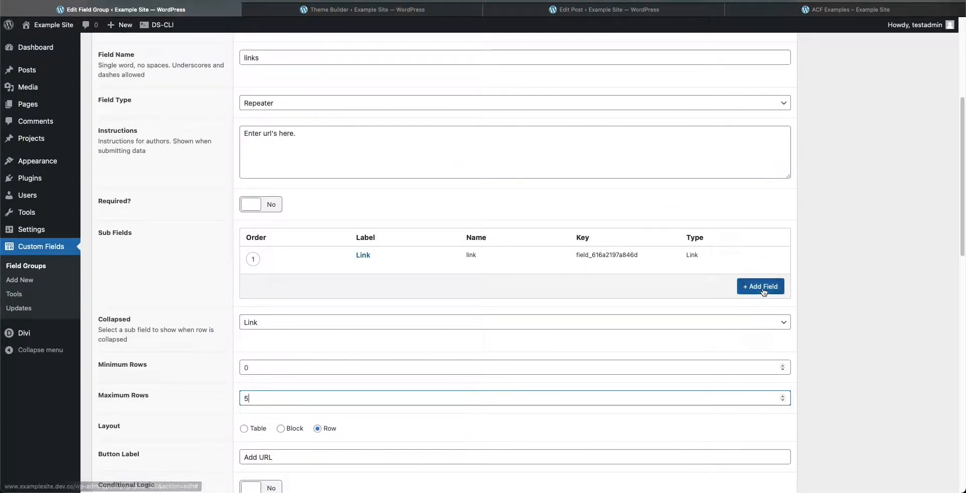
{"action": "left_click", "coordinate": [926, 157]}
Step: In the All Posts body layout, remove the dynamic Links content from the Body of the text module below Notes
{"action": "key", "text": "ctrl+Tab"}
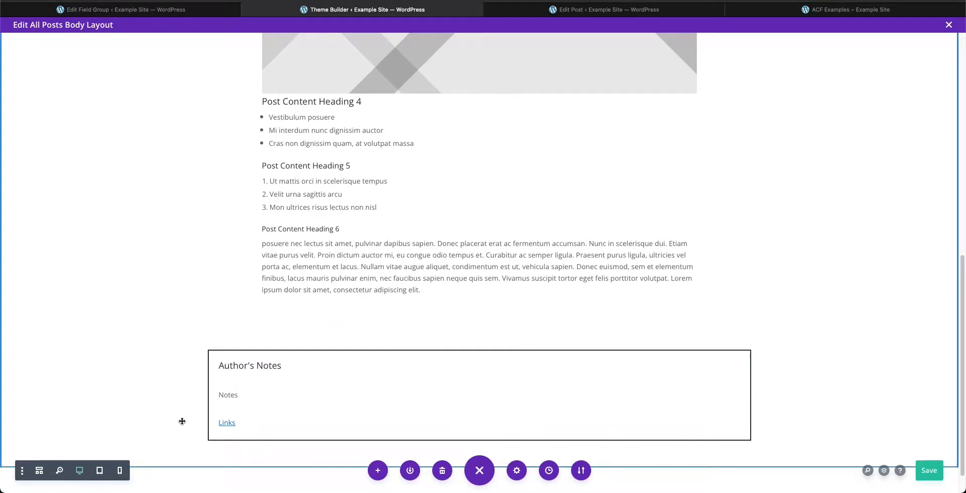
{"action": "mouse_move", "coordinate": [227, 425]}
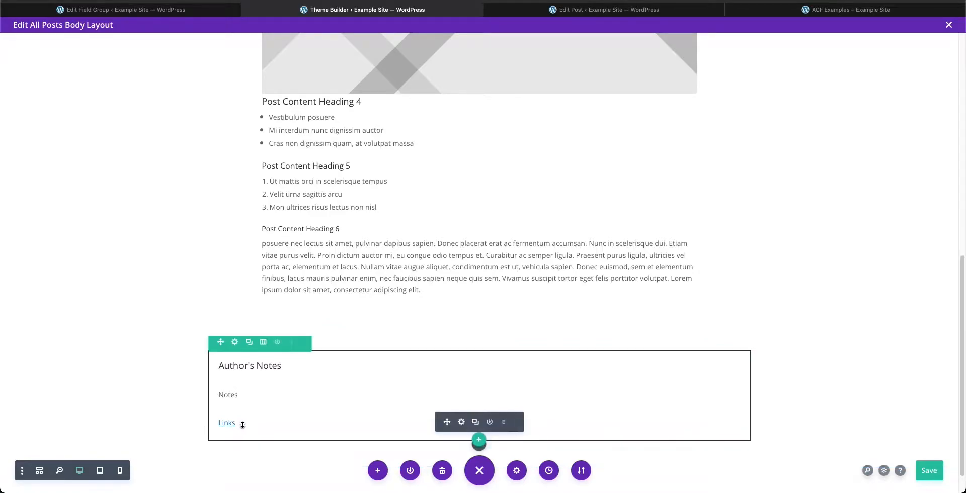
{"action": "left_click", "coordinate": [461, 423]}
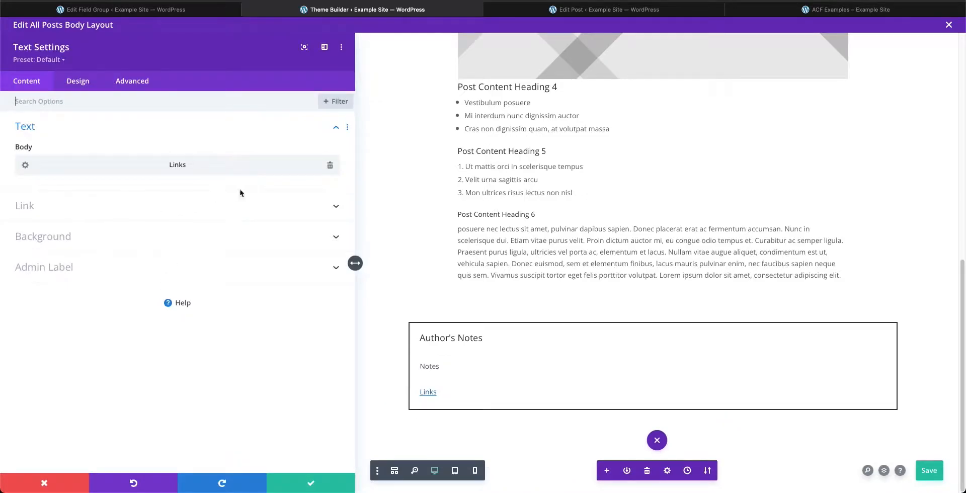
{"action": "left_click", "coordinate": [331, 166]}
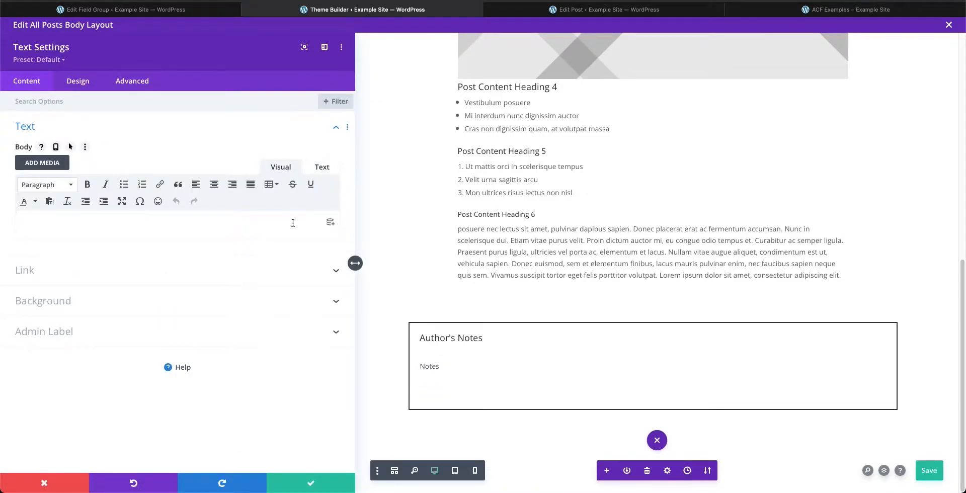
Step: Review the link rows on the post, and examine the custom field entries offered as dynamic content for the text module's Body
{"action": "left_click", "coordinate": [599, 10]}
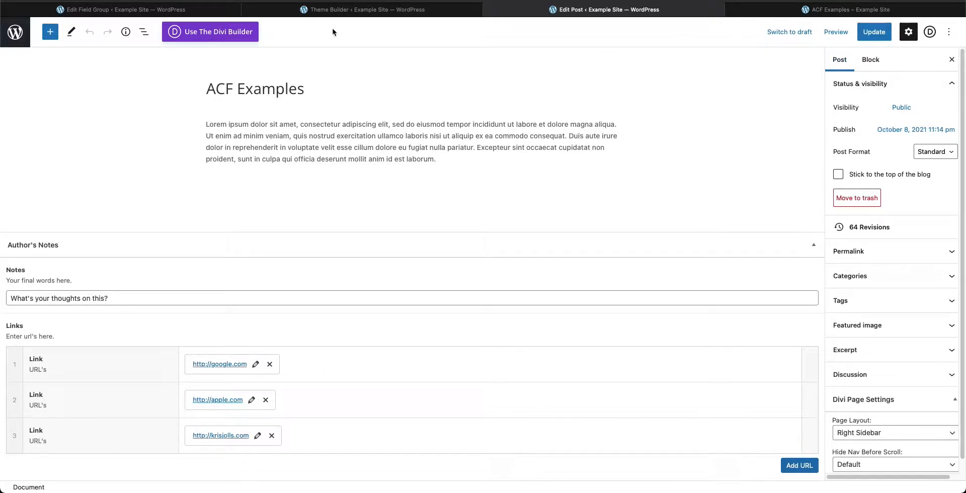
{"action": "left_click", "coordinate": [332, 10]}
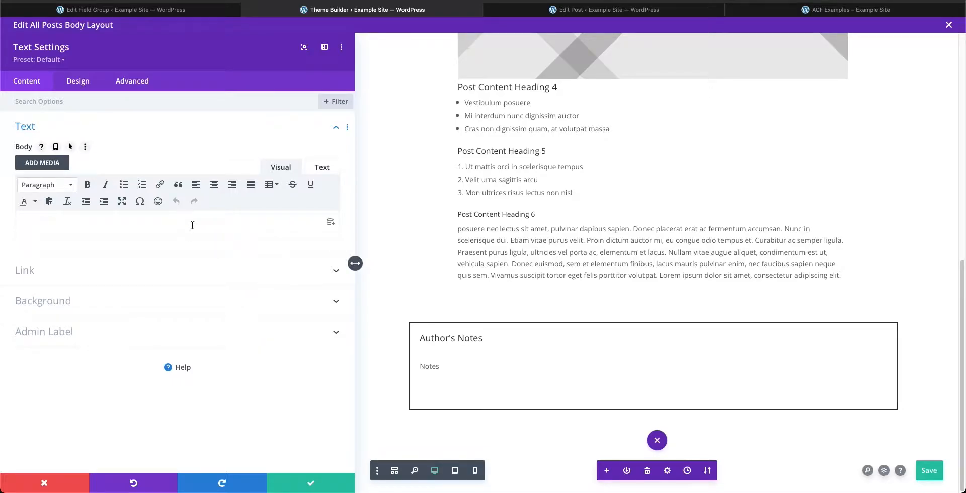
{"action": "left_click", "coordinate": [330, 223]}
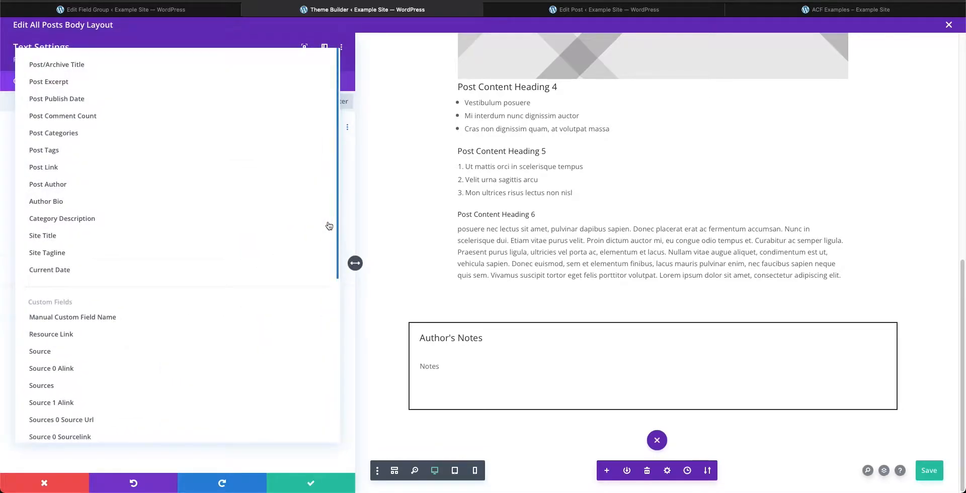
{"action": "scroll", "coordinate": [134, 302], "scroll_direction": "down", "scroll_amount": 6}
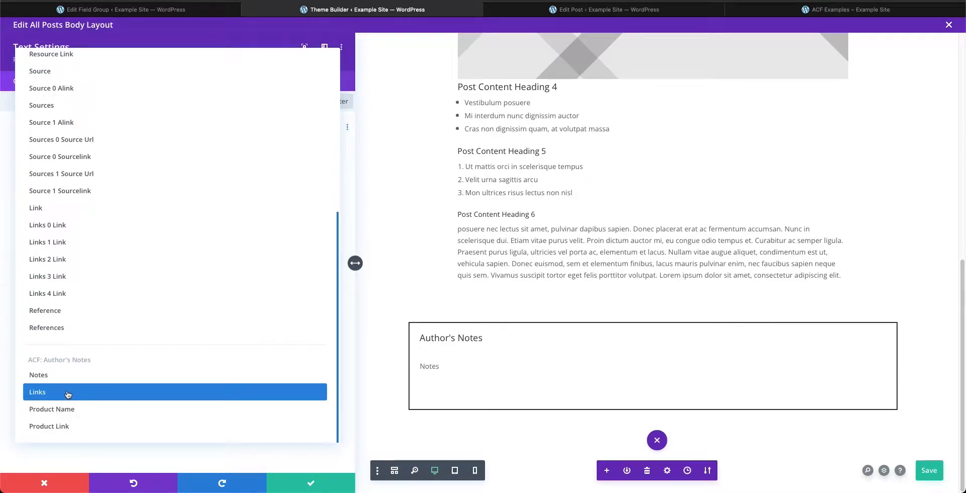
{"action": "scroll", "coordinate": [96, 151], "scroll_direction": "up", "scroll_amount": 2}
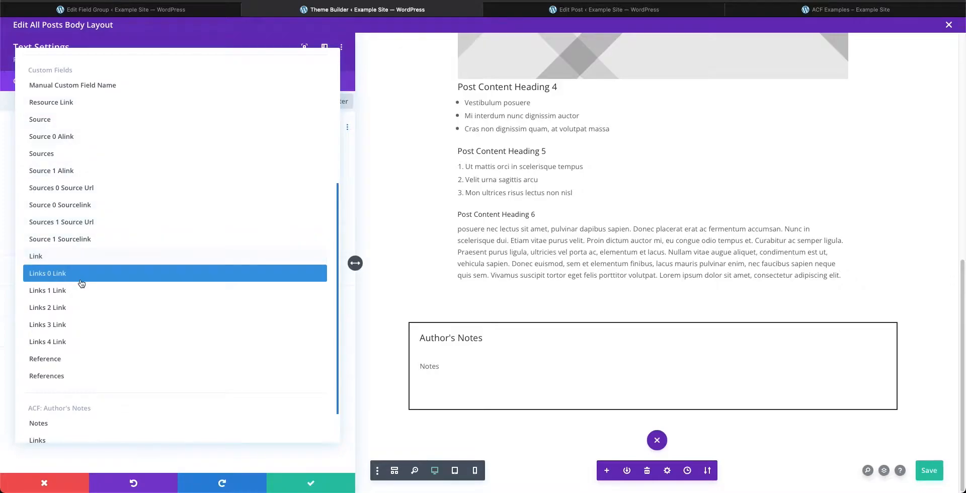
{"action": "scroll", "coordinate": [81, 281], "scroll_direction": "down", "scroll_amount": 2}
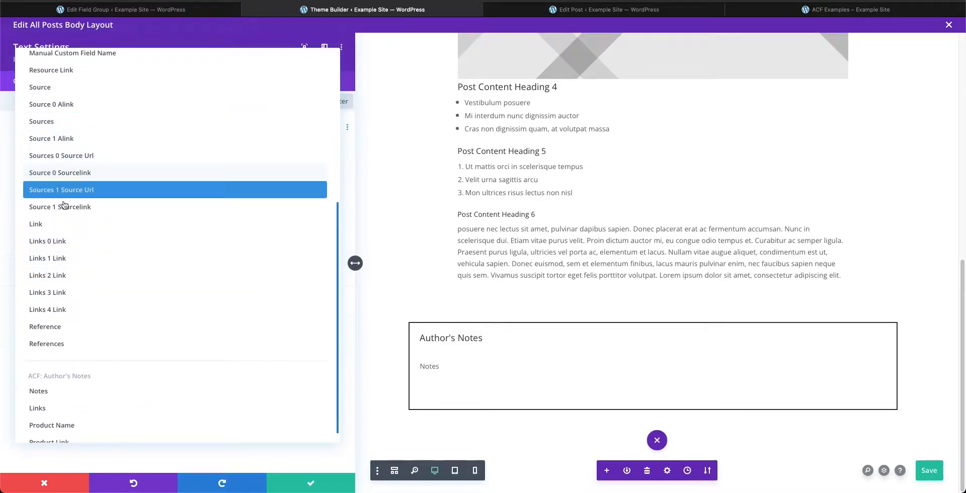
{"action": "scroll", "coordinate": [65, 272], "scroll_direction": "up", "scroll_amount": 1}
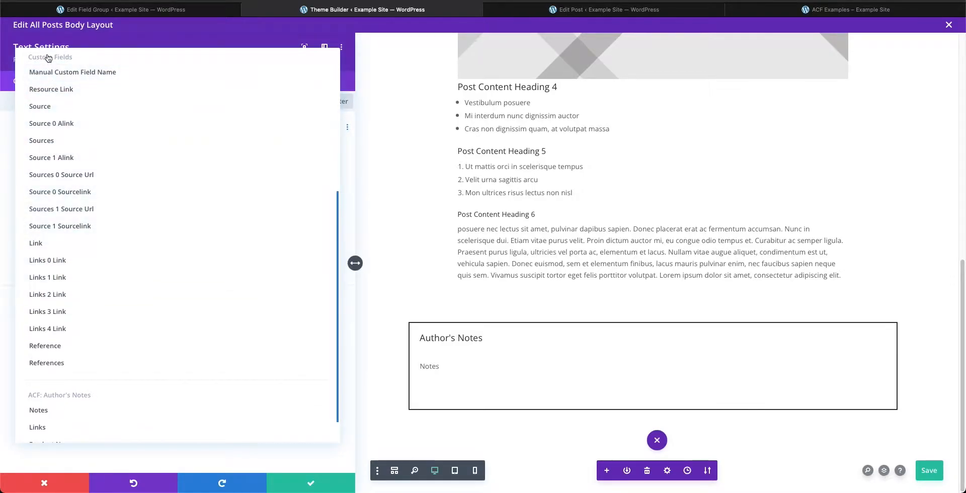
{"action": "scroll", "coordinate": [65, 181], "scroll_direction": "up", "scroll_amount": 3}
{"action": "scroll", "coordinate": [70, 190], "scroll_direction": "up", "scroll_amount": 4}
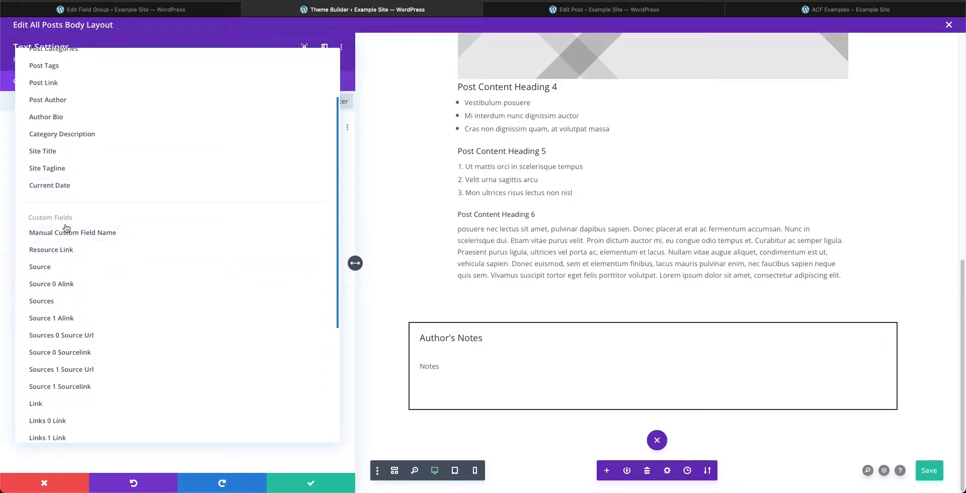
{"action": "scroll", "coordinate": [68, 236], "scroll_direction": "up", "scroll_amount": 4}
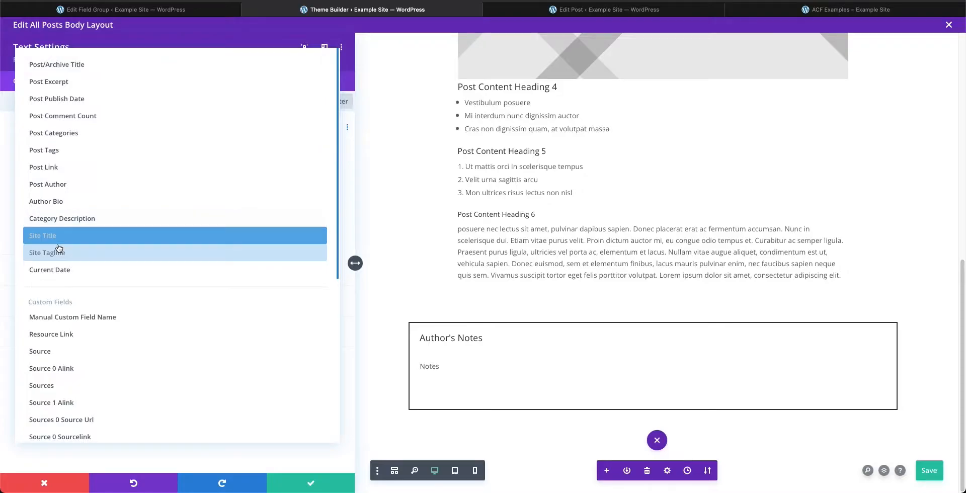
{"action": "scroll", "coordinate": [87, 293], "scroll_direction": "down", "scroll_amount": 5}
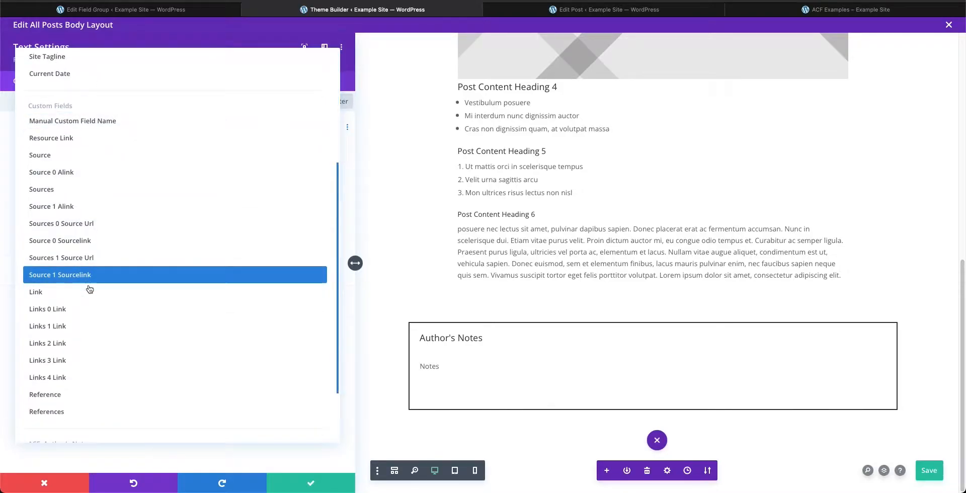
{"action": "scroll", "coordinate": [70, 247], "scroll_direction": "down", "scroll_amount": 1}
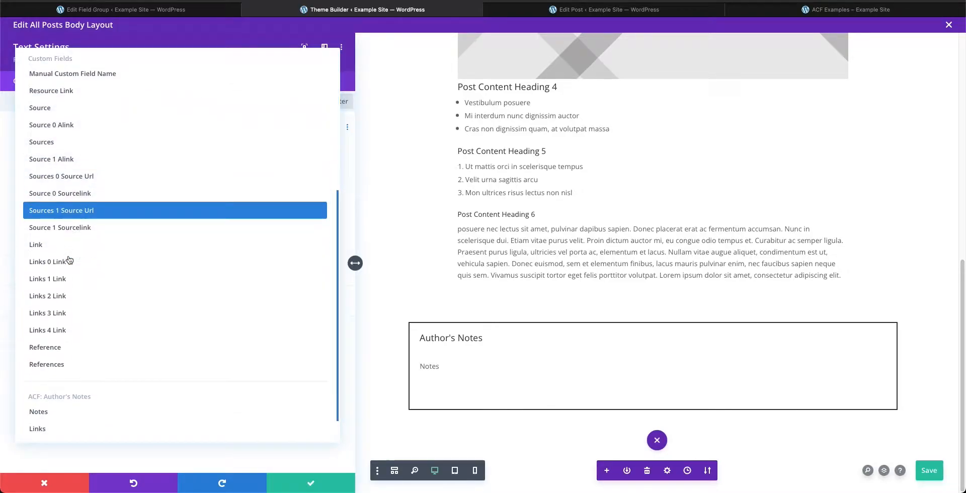
{"action": "scroll", "coordinate": [122, 366], "scroll_direction": "up", "scroll_amount": 1}
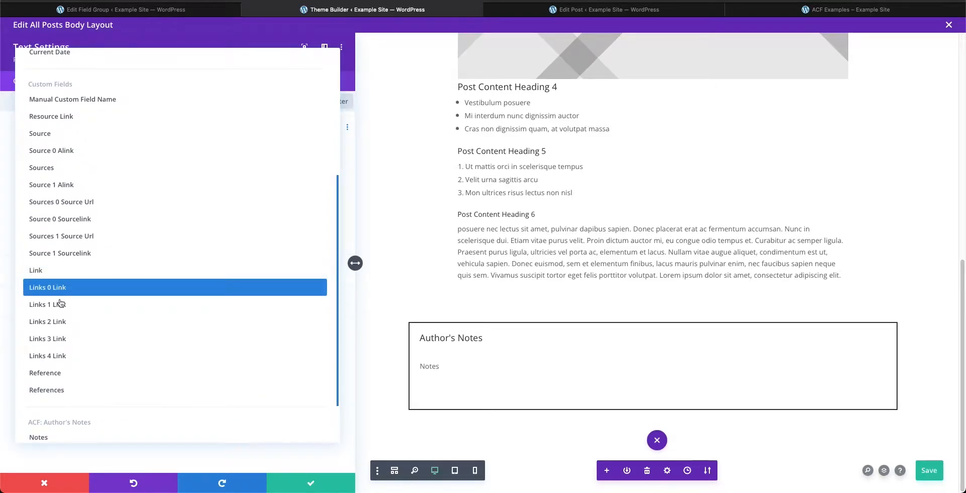
Step: Compare the post's link rows and the Links repeater's Link sub field with the numbered link entries in the dynamic content list
{"action": "left_click", "coordinate": [530, 11]}
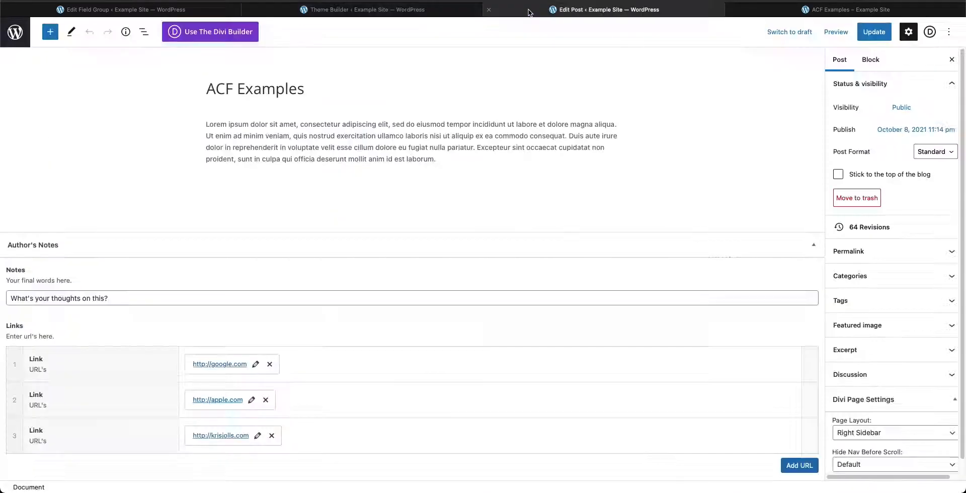
{"action": "left_click", "coordinate": [224, 12]}
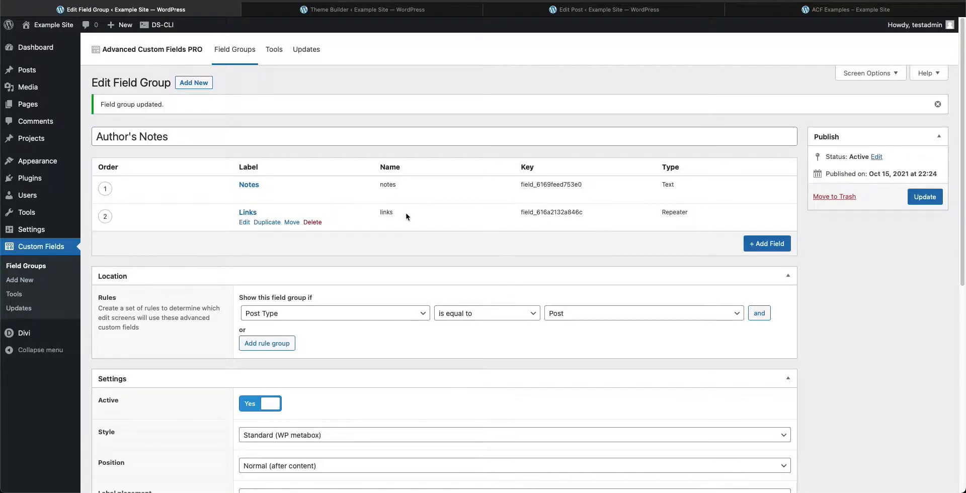
{"action": "left_click", "coordinate": [246, 223]}
{"action": "scroll", "coordinate": [494, 276], "scroll_direction": "down", "scroll_amount": 3}
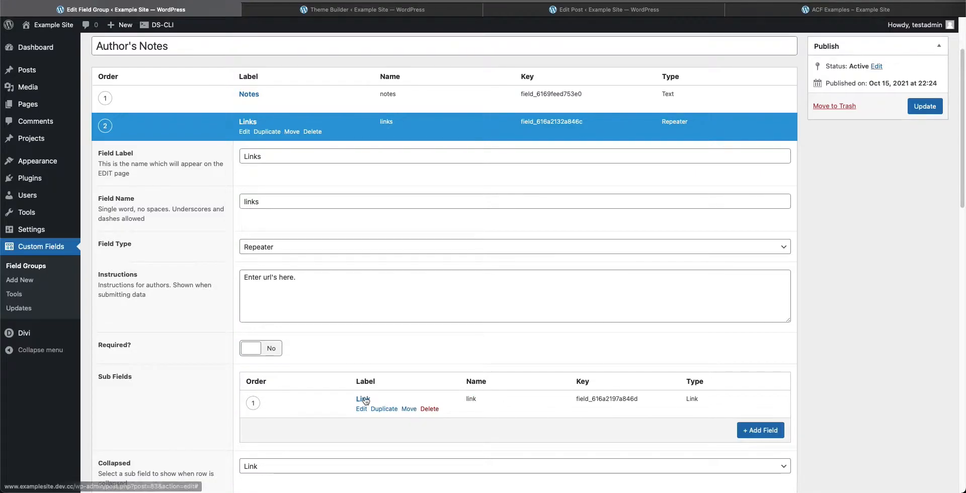
{"action": "key", "text": "ctrl+Tab"}
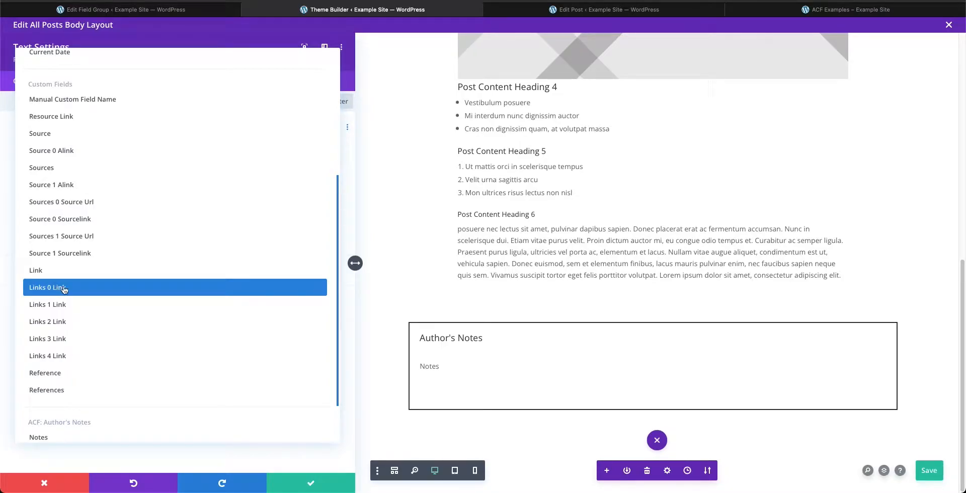
{"action": "left_click", "coordinate": [594, 14]}
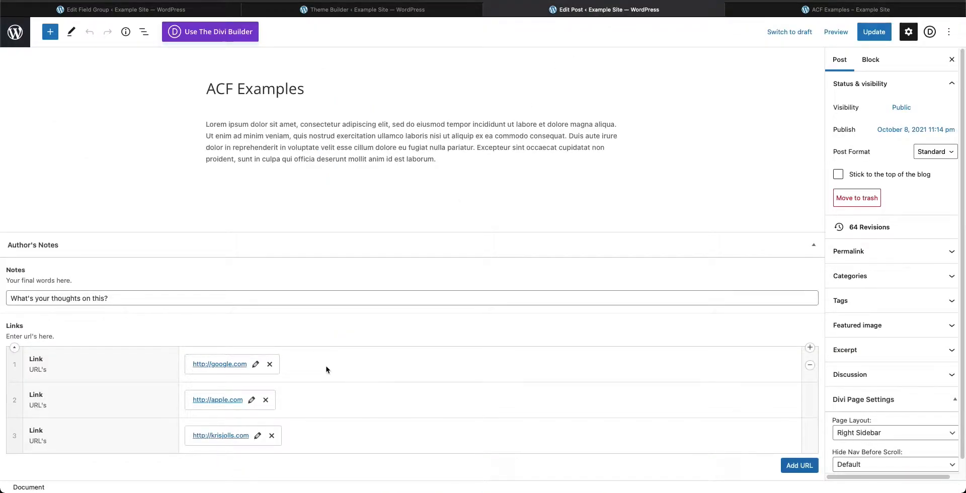
{"action": "left_click", "coordinate": [303, 9]}
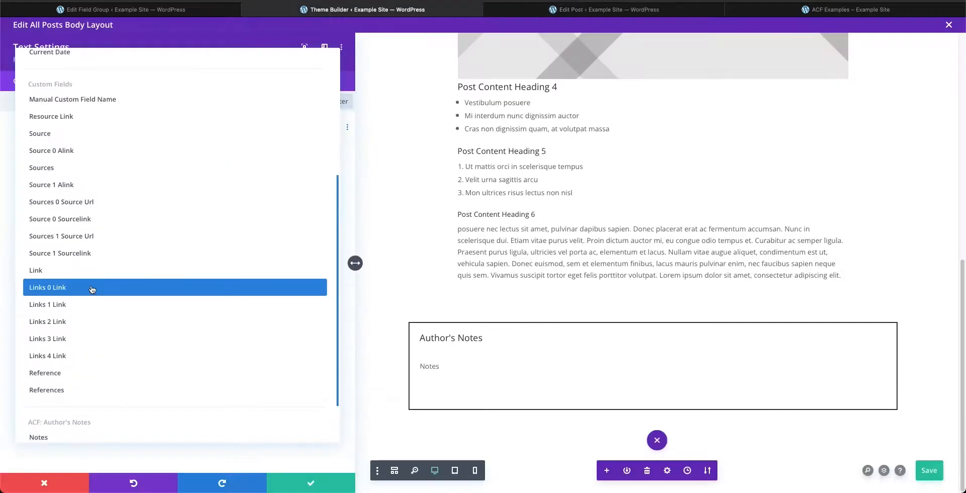
Step: Set the text module's Body to the dynamic custom field Links 0 Link and save the module settings
{"action": "left_click", "coordinate": [92, 285]}
{"action": "left_click", "coordinate": [211, 295]}
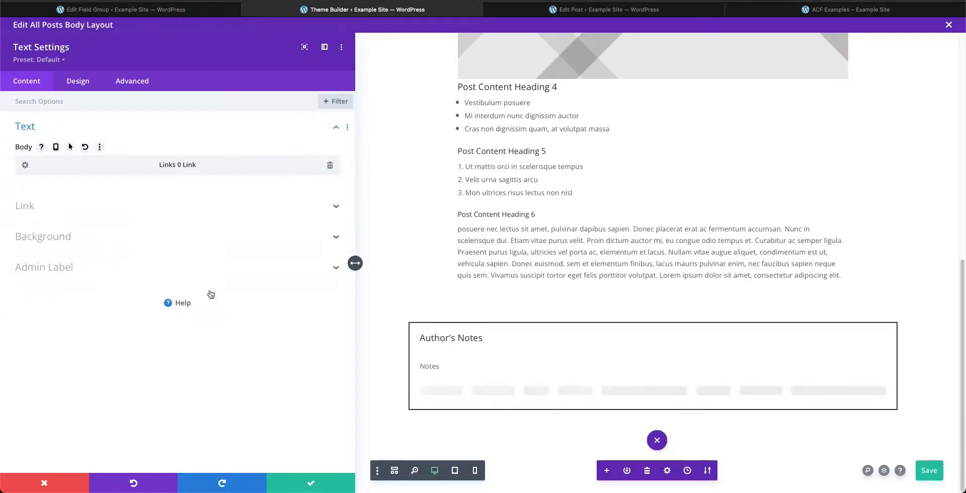
{"action": "left_click", "coordinate": [306, 482]}
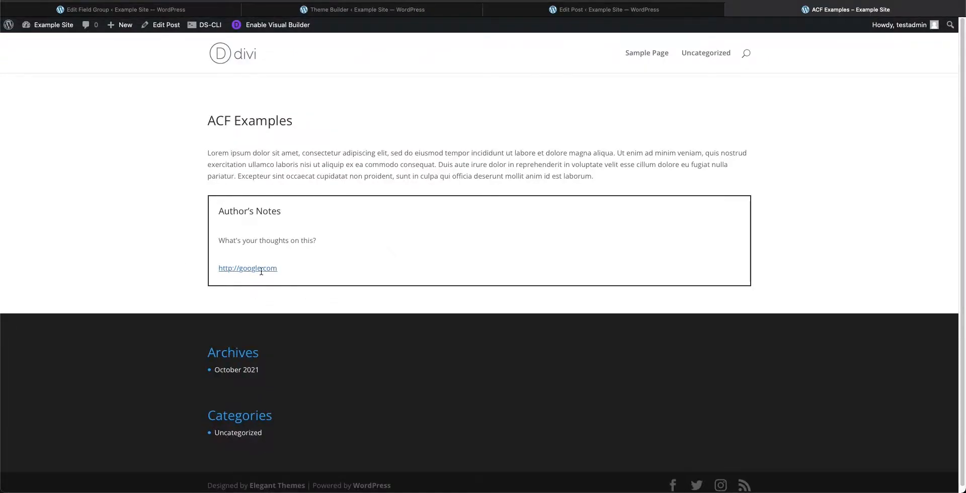
Step: In the All Posts body layout, duplicate the Links 0 Link text module and set the copy's Body to the dynamic field Links 1 Link
{"action": "left_click", "coordinate": [428, 10]}
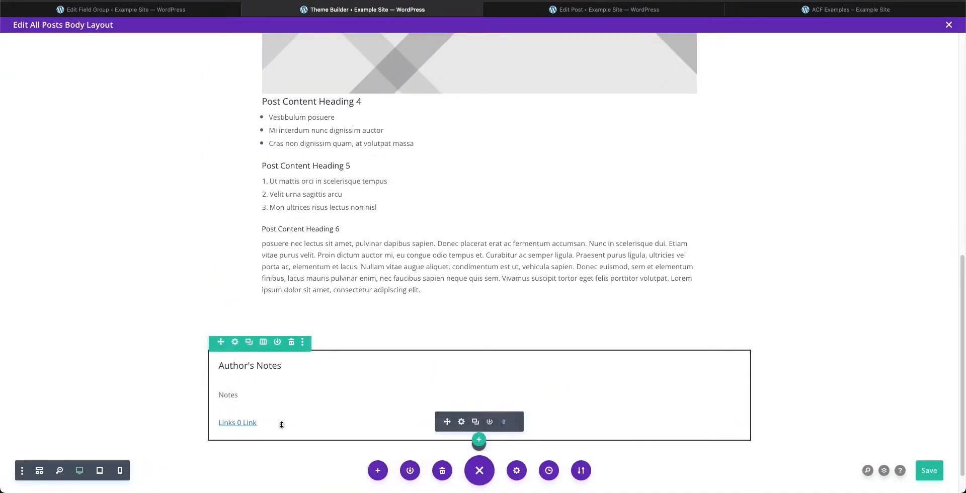
{"action": "left_click", "coordinate": [475, 422]}
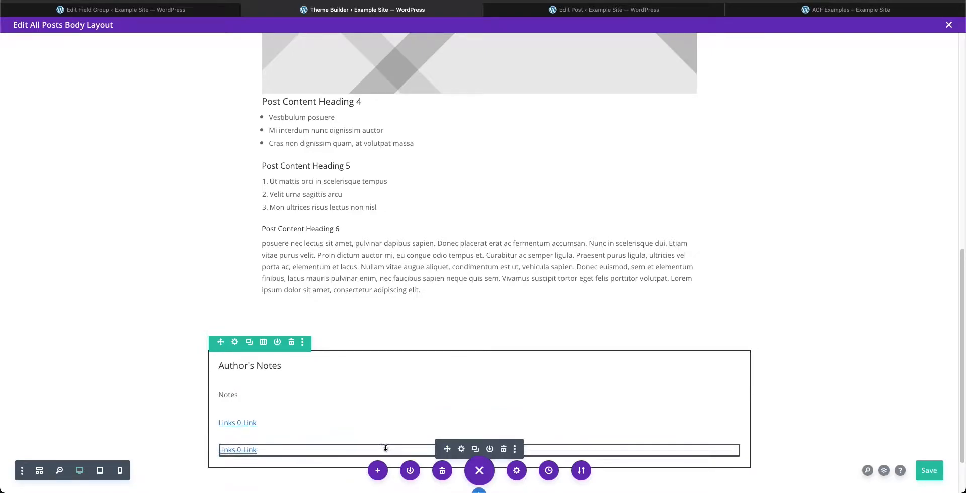
{"action": "left_click", "coordinate": [461, 449]}
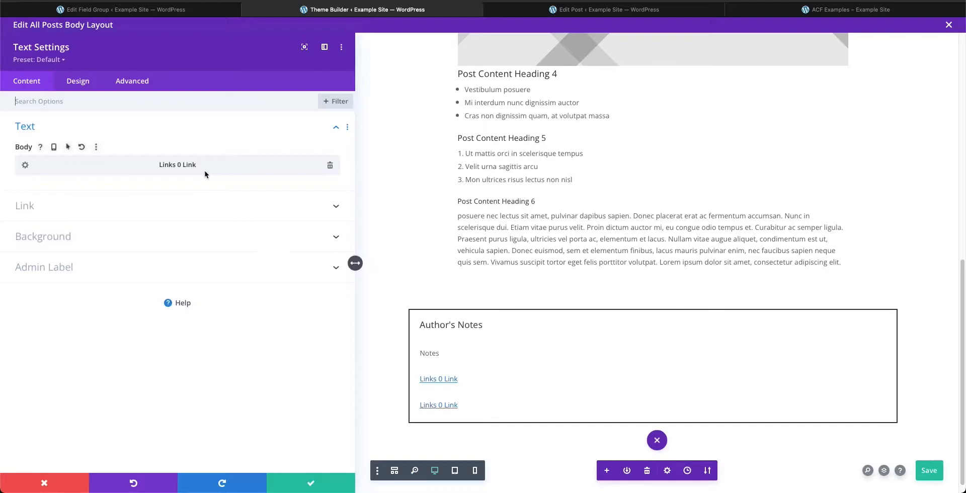
{"action": "left_click", "coordinate": [329, 166]}
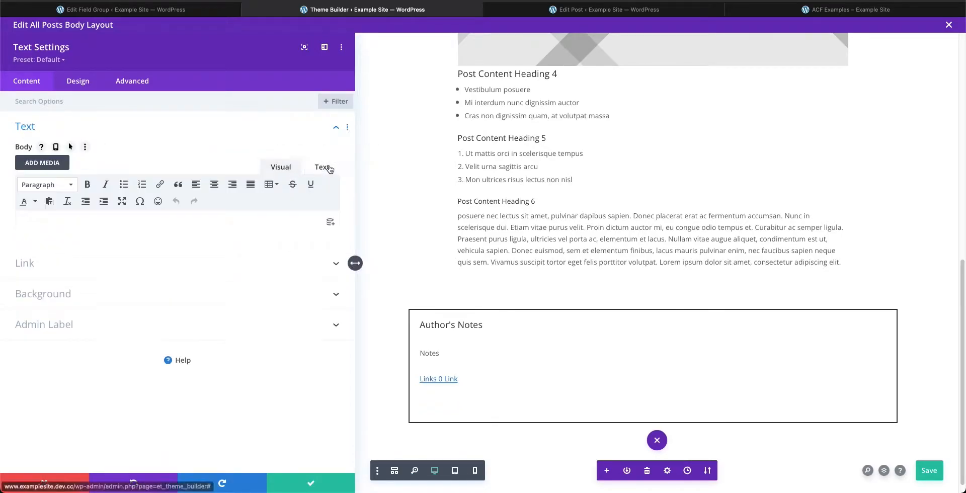
{"action": "left_click", "coordinate": [325, 224]}
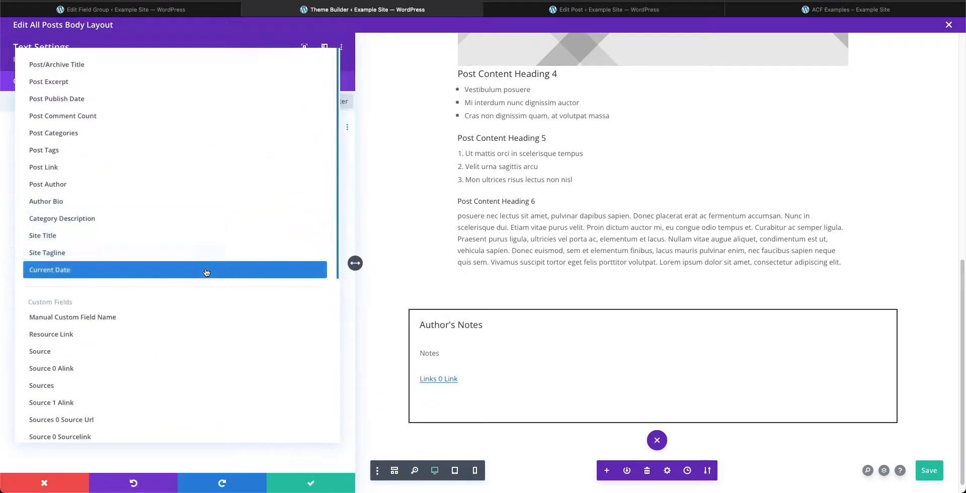
{"action": "scroll", "coordinate": [205, 272], "scroll_direction": "down", "scroll_amount": 5}
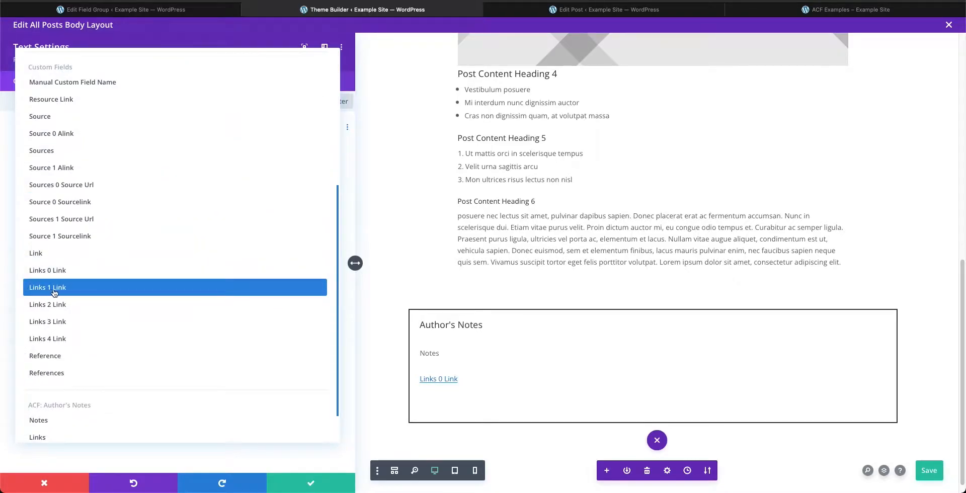
{"action": "left_click", "coordinate": [67, 287]}
{"action": "left_click", "coordinate": [216, 297]}
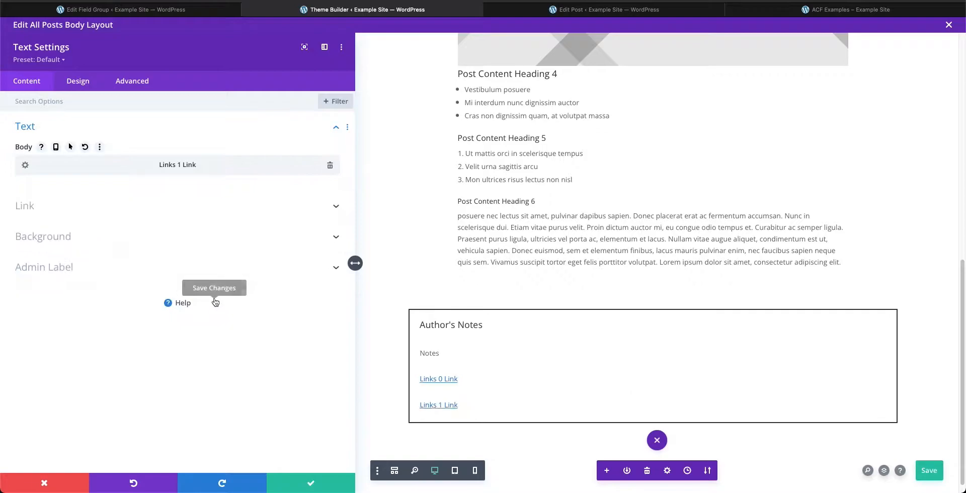
Step: Set the copied module's Module Link URL to the dynamic custom field Links 1 Link and save the module settings
{"action": "left_click", "coordinate": [334, 206]}
{"action": "left_click", "coordinate": [331, 198]}
{"action": "scroll", "coordinate": [190, 390], "scroll_direction": "down", "scroll_amount": 5}
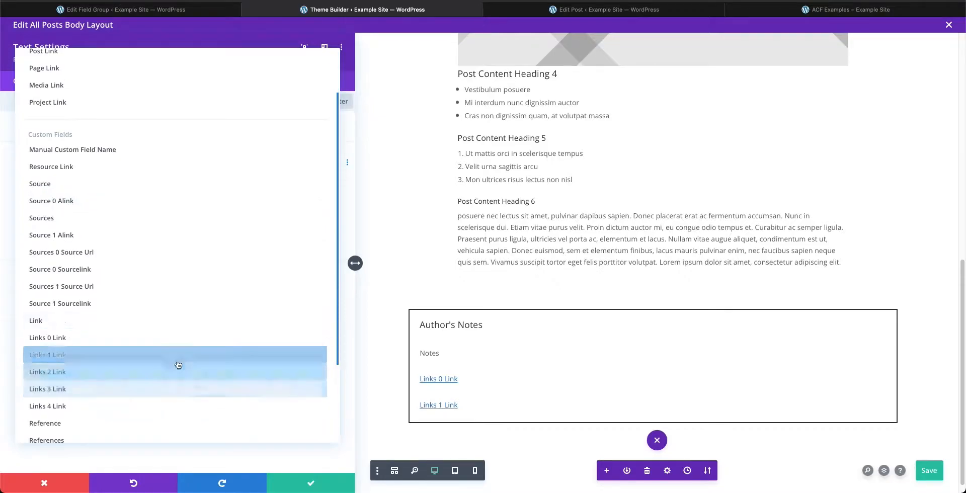
{"action": "left_click", "coordinate": [178, 355]}
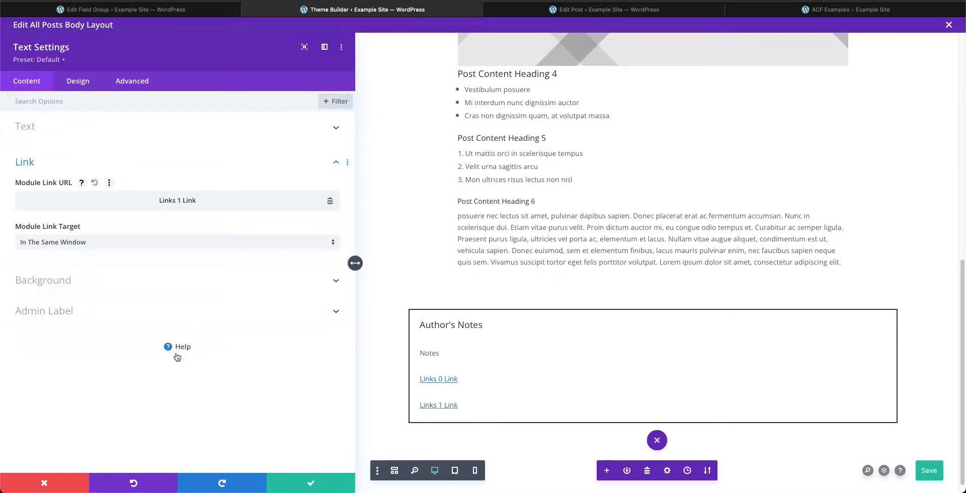
{"action": "left_click", "coordinate": [307, 484]}
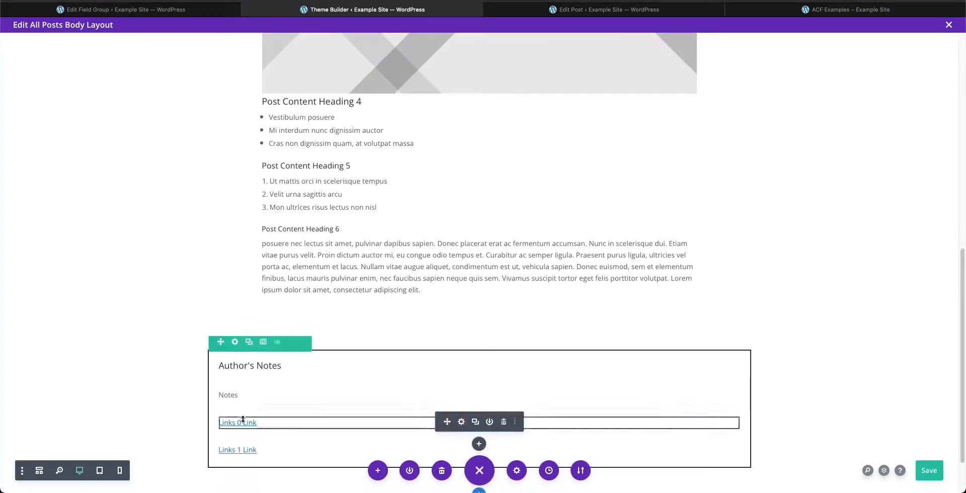
Step: Set the Links 0 Link text module's Module Link URL to the dynamic field Links 0 Link and save the module settings
{"action": "left_click", "coordinate": [461, 421]}
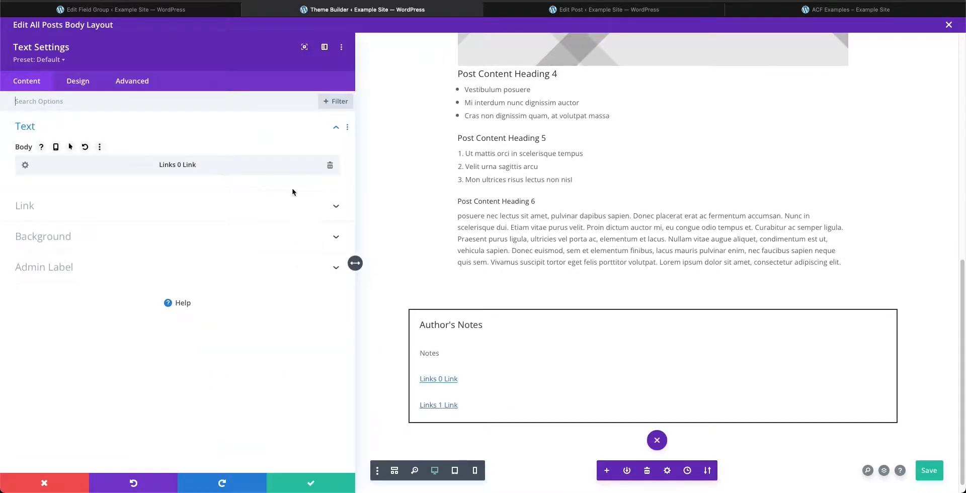
{"action": "left_click", "coordinate": [336, 207]}
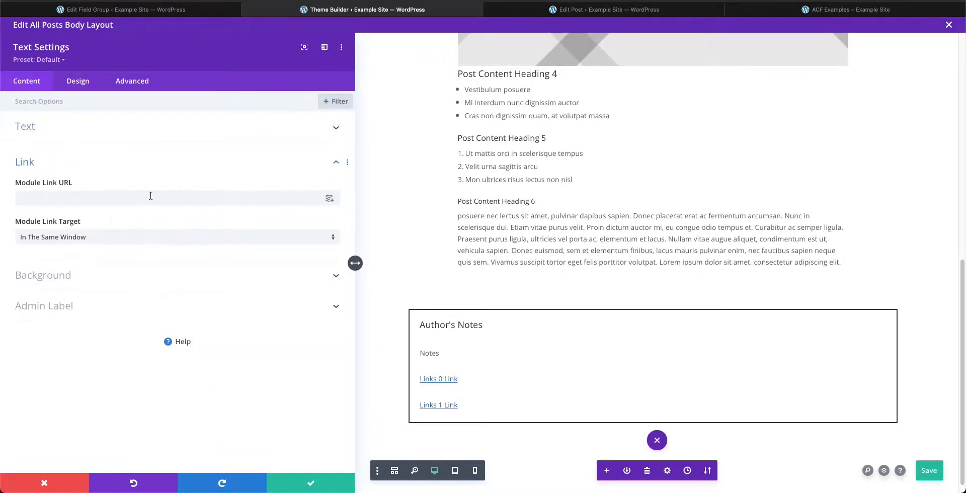
{"action": "left_click", "coordinate": [329, 198]}
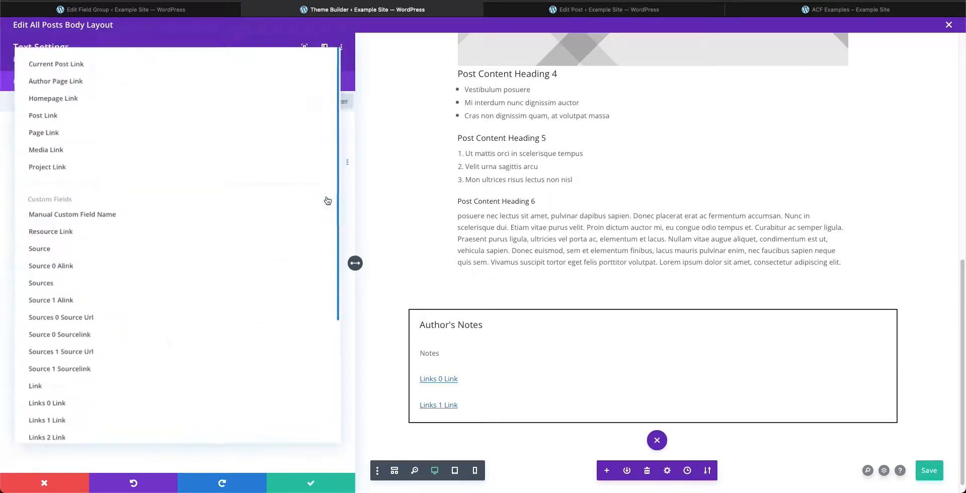
{"action": "scroll", "coordinate": [115, 345], "scroll_direction": "down", "scroll_amount": 1}
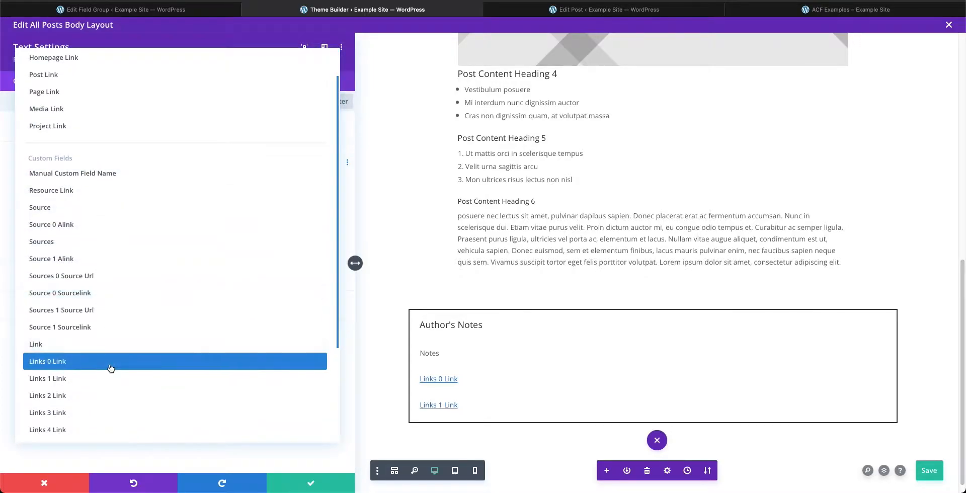
{"action": "left_click", "coordinate": [111, 368]}
{"action": "left_click", "coordinate": [283, 481]}
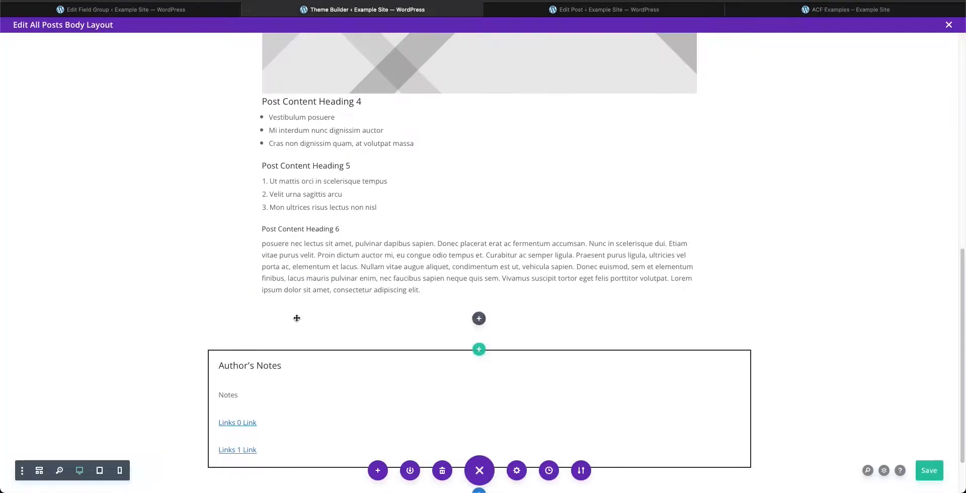
Step: Duplicate the Links 1 Link text module and set the new copy's Body to the dynamic custom field Links 2 Link
{"action": "scroll", "coordinate": [269, 371], "scroll_direction": "down", "scroll_amount": 2}
{"action": "scroll", "coordinate": [269, 372], "scroll_direction": "down", "scroll_amount": 2}
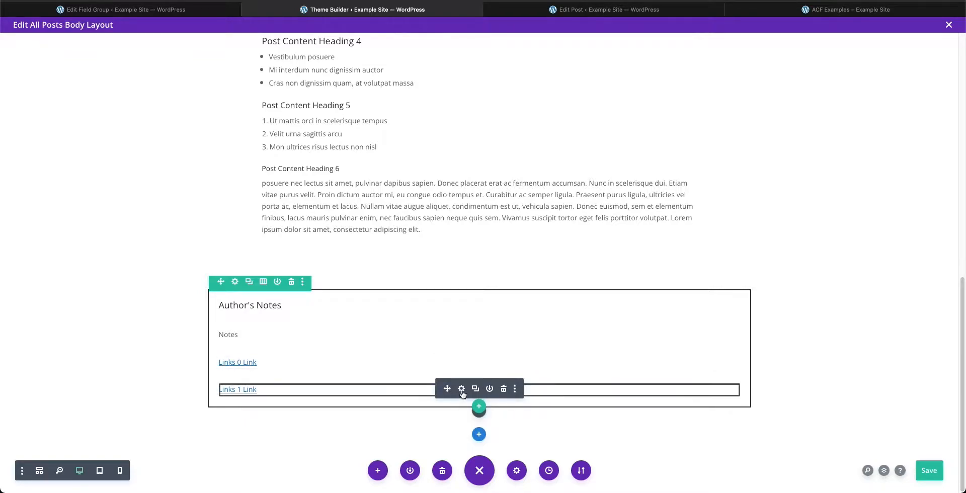
{"action": "left_click", "coordinate": [476, 389]}
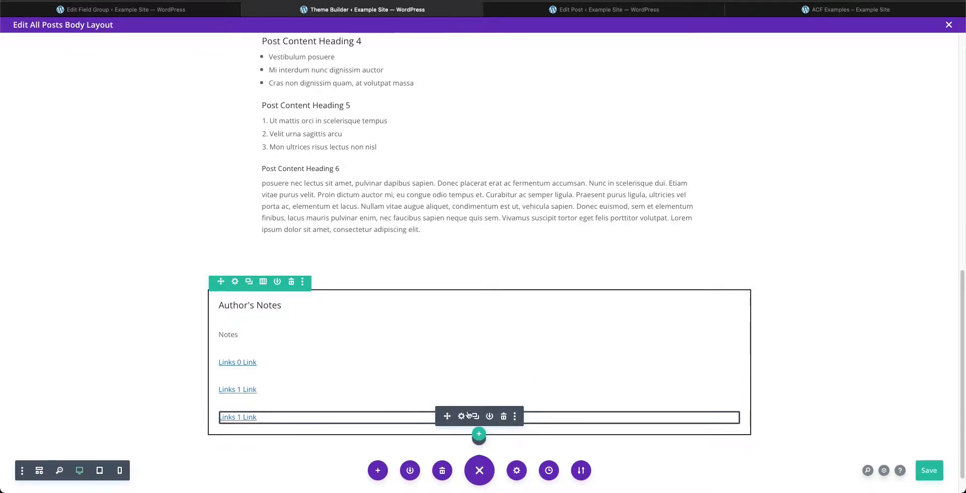
{"action": "left_click", "coordinate": [461, 417]}
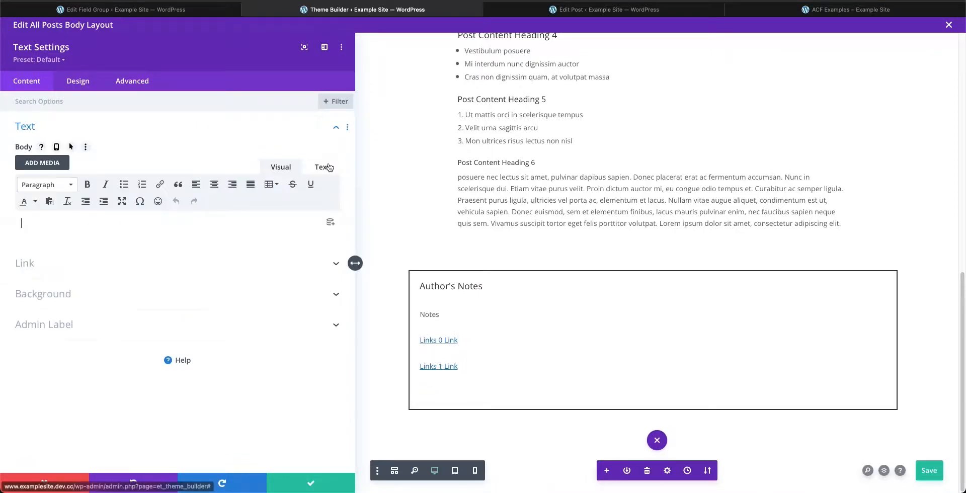
{"action": "left_click", "coordinate": [330, 222]}
{"action": "scroll", "coordinate": [199, 306], "scroll_direction": "down", "scroll_amount": 5}
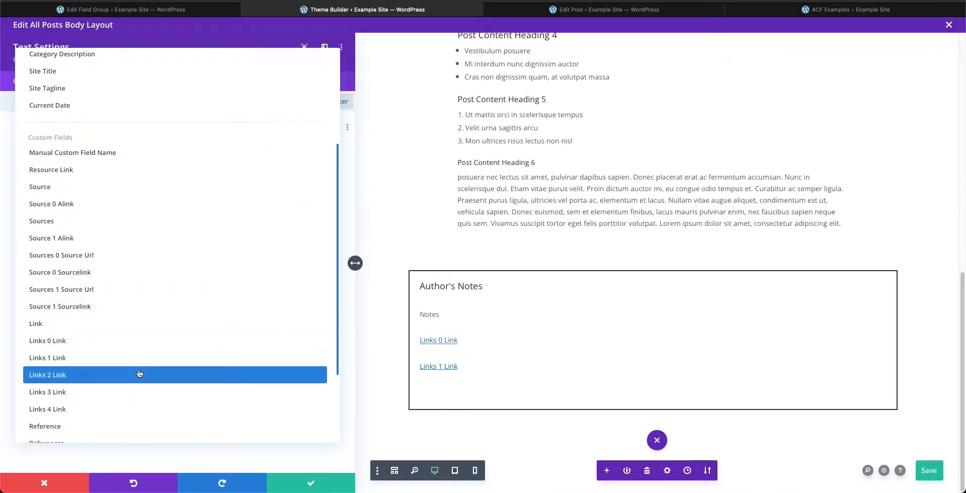
{"action": "left_click", "coordinate": [141, 375]}
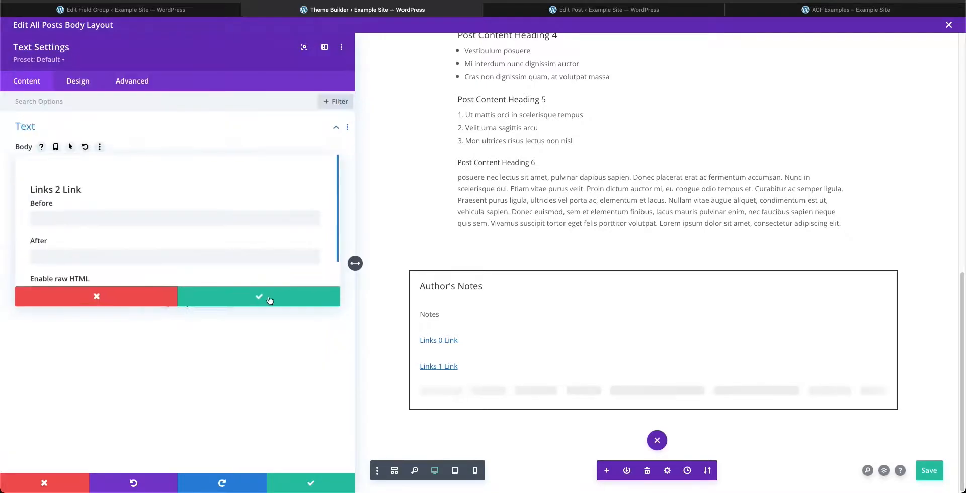
{"action": "left_click", "coordinate": [267, 298]}
Step: Set the new module's Module Link URL to the dynamic field Links 2 Link, then save the module and the body layout
{"action": "left_click", "coordinate": [335, 207]}
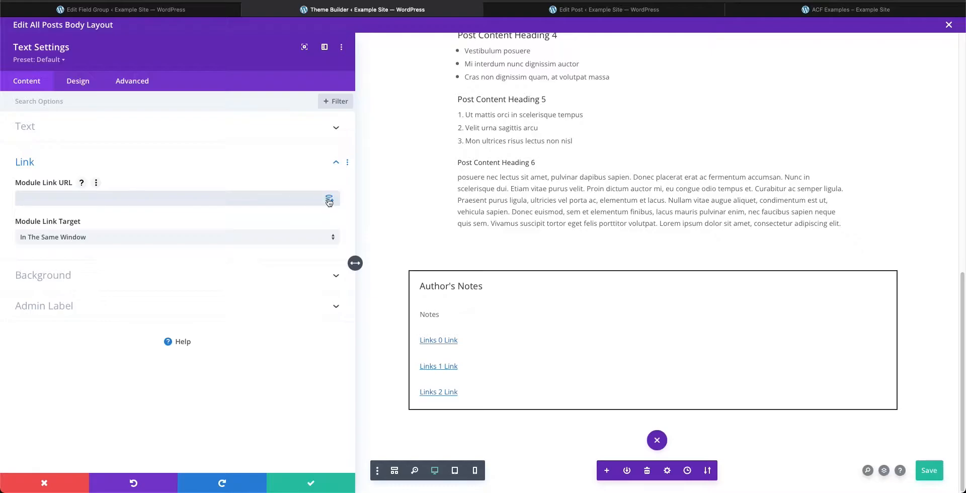
{"action": "left_click", "coordinate": [328, 200]}
{"action": "left_click", "coordinate": [135, 374]}
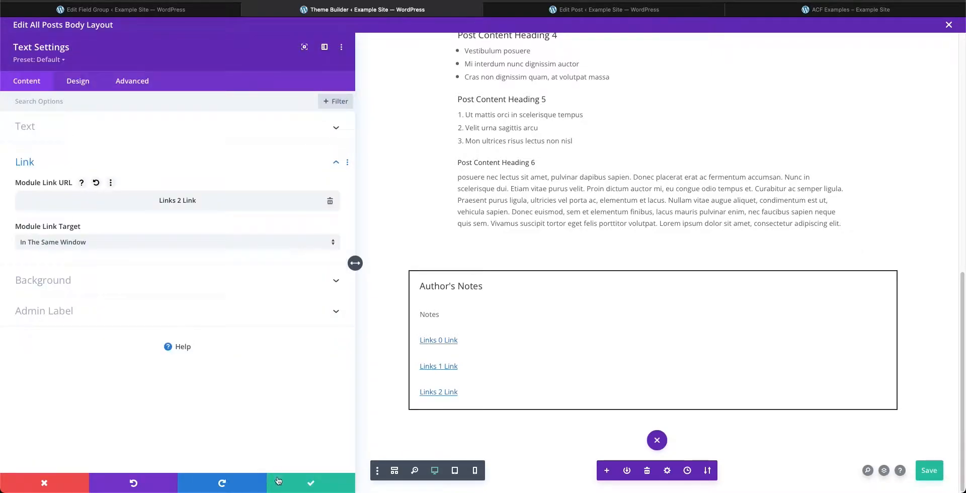
{"action": "left_click", "coordinate": [279, 482]}
{"action": "left_click", "coordinate": [928, 470]}
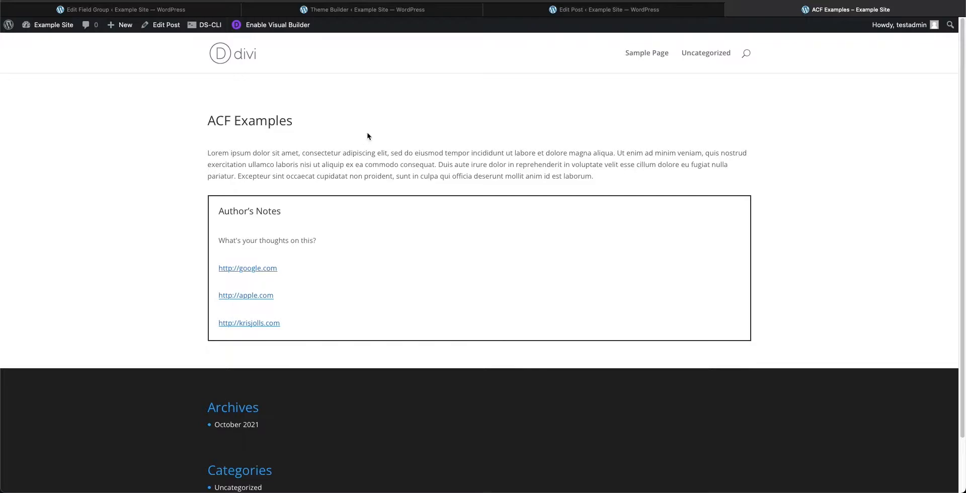
Step: Clear the Links 0 Link module's Body and compare the numbered link entries in the dynamic content list with the post's link rows
{"action": "left_click", "coordinate": [532, 11]}
{"action": "left_click", "coordinate": [433, 11]}
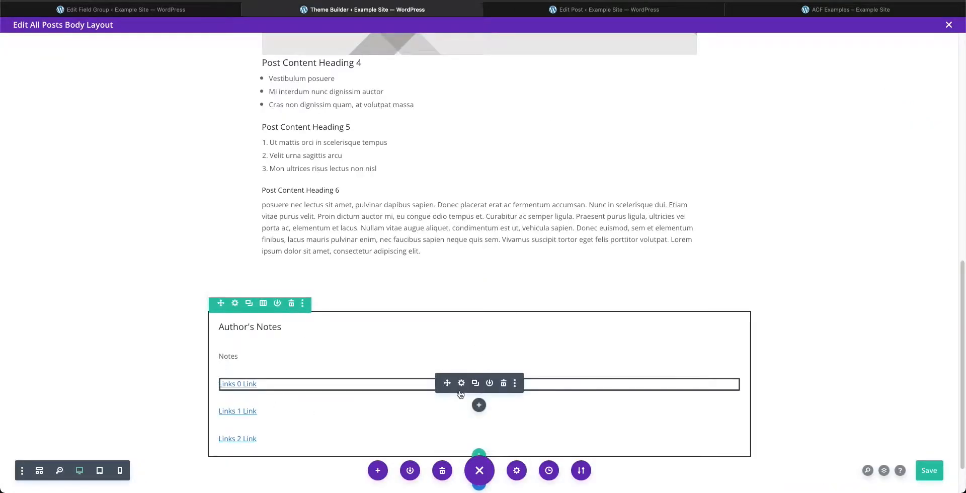
{"action": "left_click", "coordinate": [461, 383]}
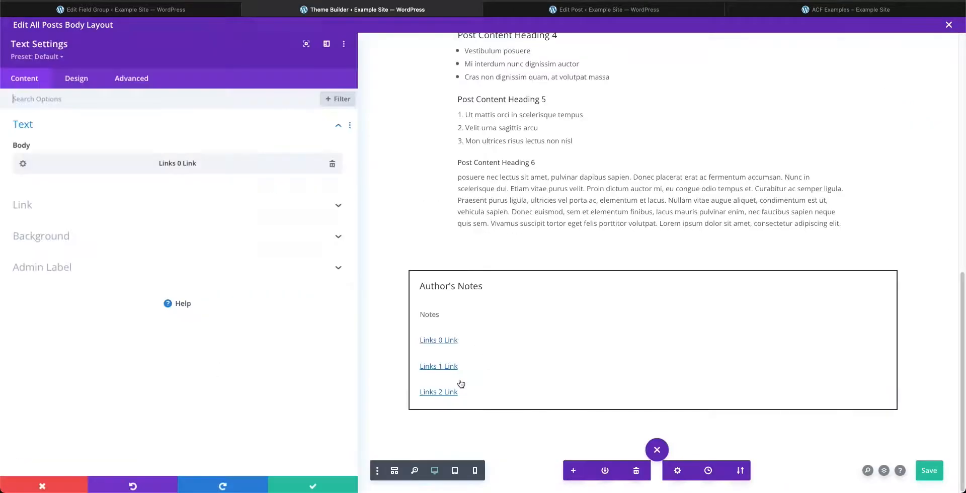
{"action": "left_click", "coordinate": [330, 165]}
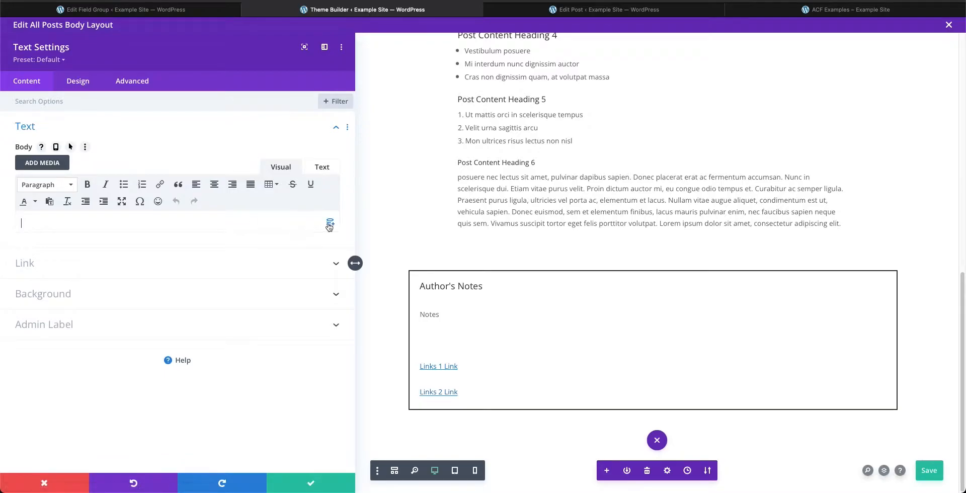
{"action": "left_click", "coordinate": [330, 224]}
{"action": "scroll", "coordinate": [134, 281], "scroll_direction": "down", "scroll_amount": 5}
{"action": "scroll", "coordinate": [133, 343], "scroll_direction": "down", "scroll_amount": 2}
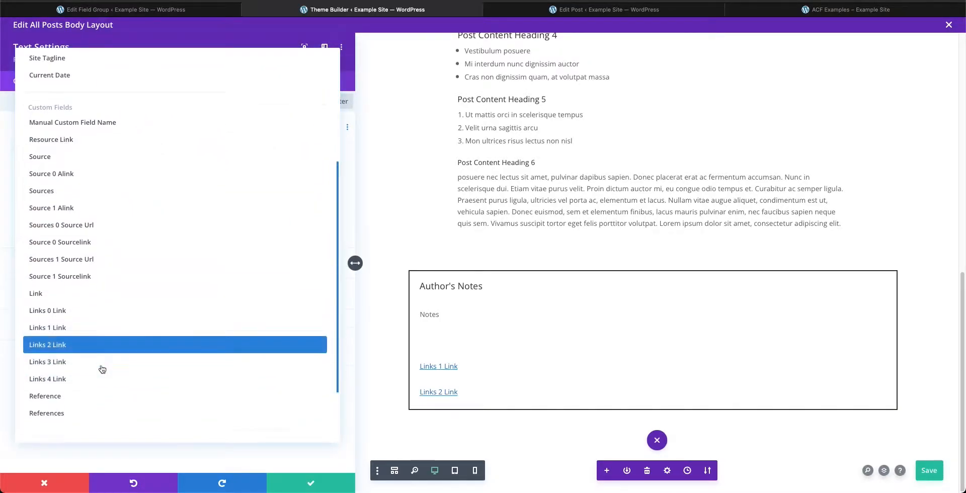
{"action": "left_click", "coordinate": [582, 10]}
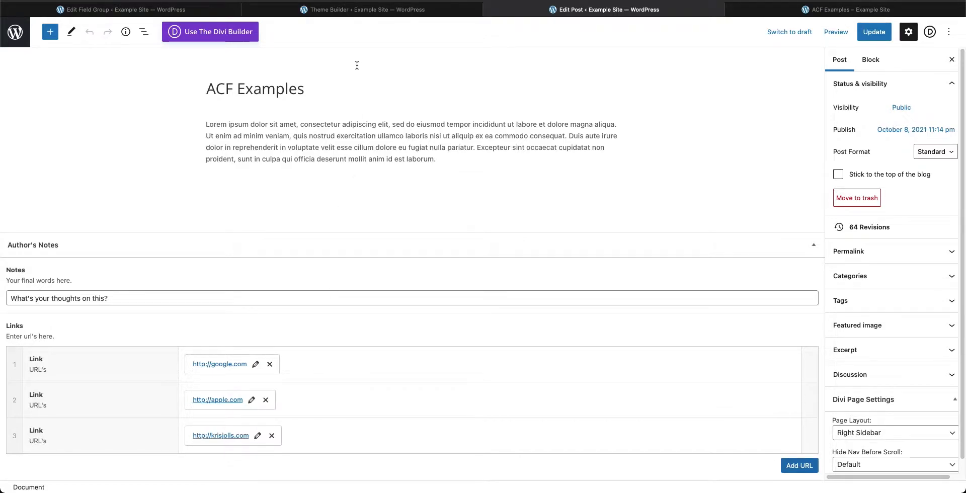
{"action": "left_click", "coordinate": [358, 10]}
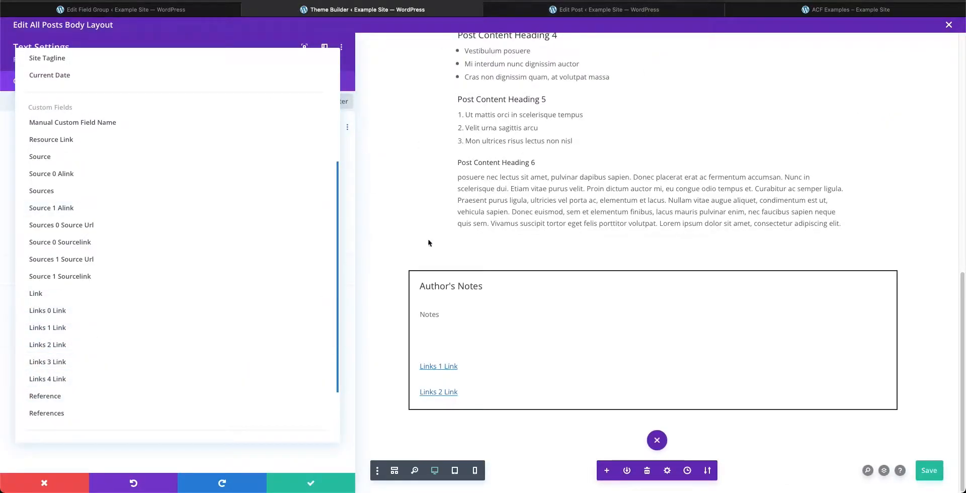
{"action": "left_click", "coordinate": [578, 10]}
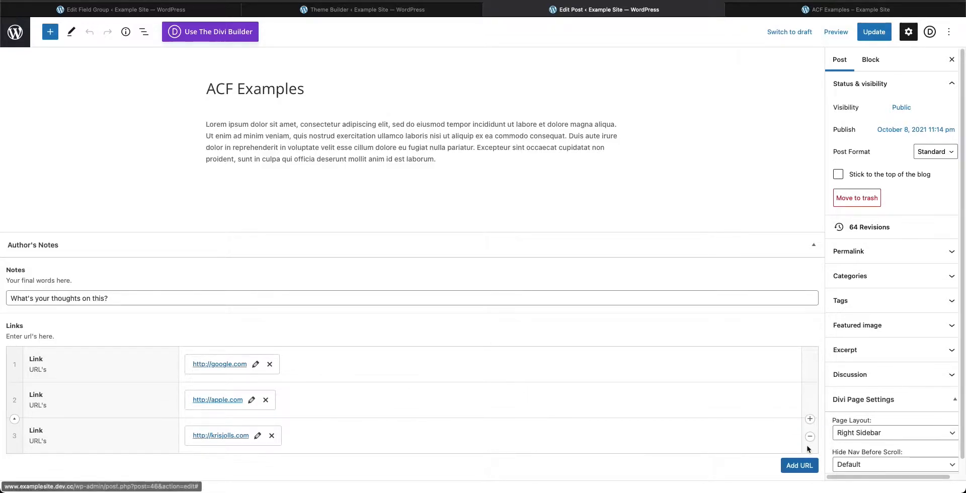
{"action": "left_click", "coordinate": [800, 466]}
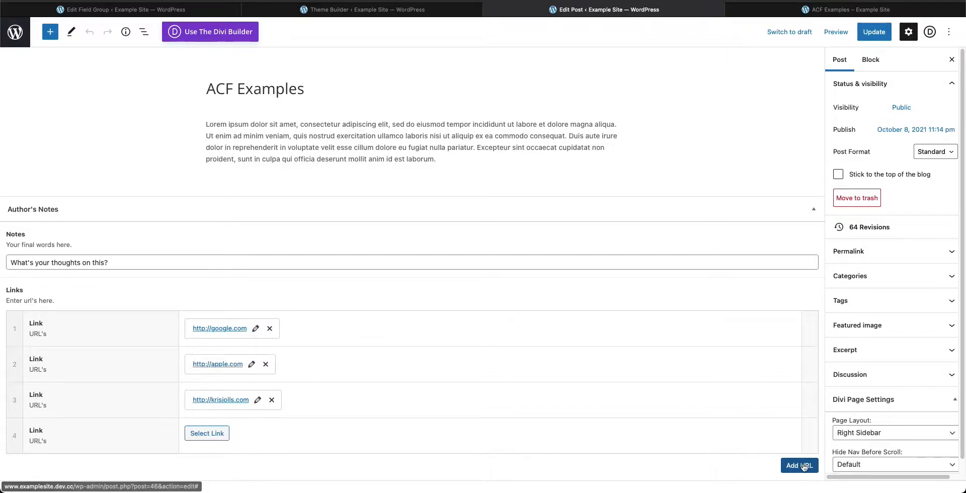
{"action": "left_click", "coordinate": [799, 465]}
{"action": "left_click", "coordinate": [207, 412]}
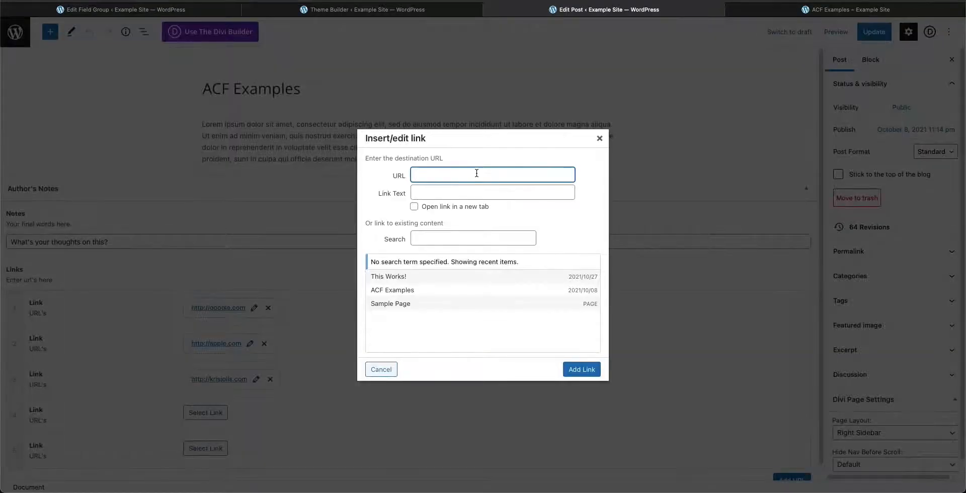
{"action": "left_click", "coordinate": [572, 371]}
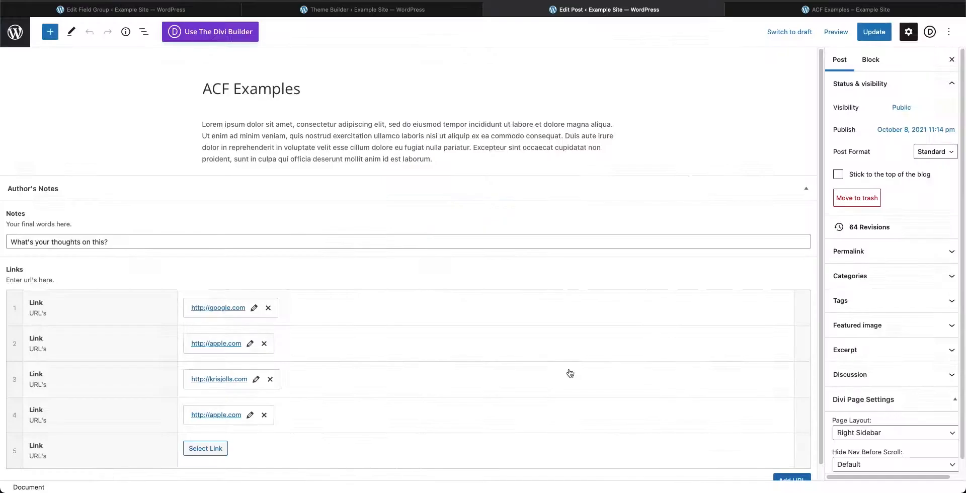
{"action": "left_click", "coordinate": [206, 448]}
{"action": "type", "text": "http://apple.com"}
{"action": "left_click", "coordinate": [582, 370]}
Step: Update the post and check the Author's Notes links on the published ACF Examples page
{"action": "scroll", "coordinate": [682, 408], "scroll_direction": "down", "scroll_amount": 1}
{"action": "left_click", "coordinate": [874, 32]}
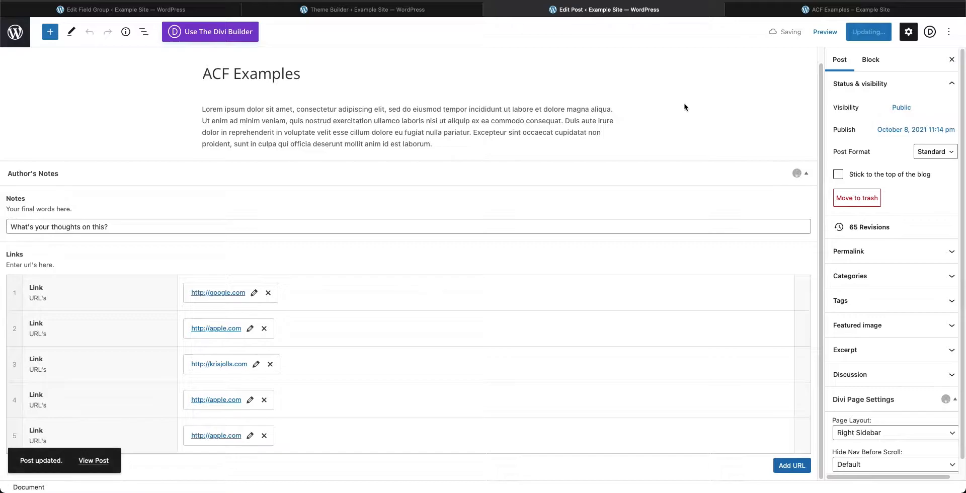
{"action": "left_click", "coordinate": [767, 11]}
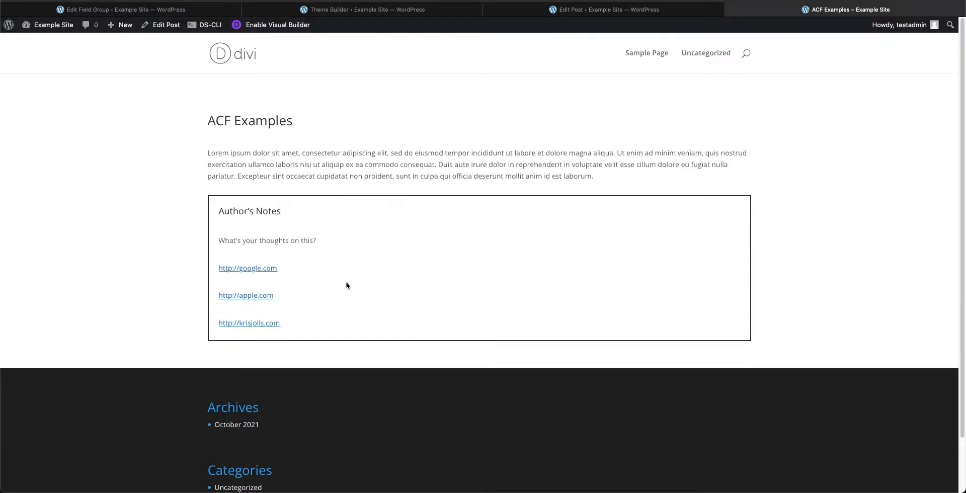
Step: Close the open text module's settings in the body layout and duplicate the Links 2 Link module three times
{"action": "left_click", "coordinate": [350, 12]}
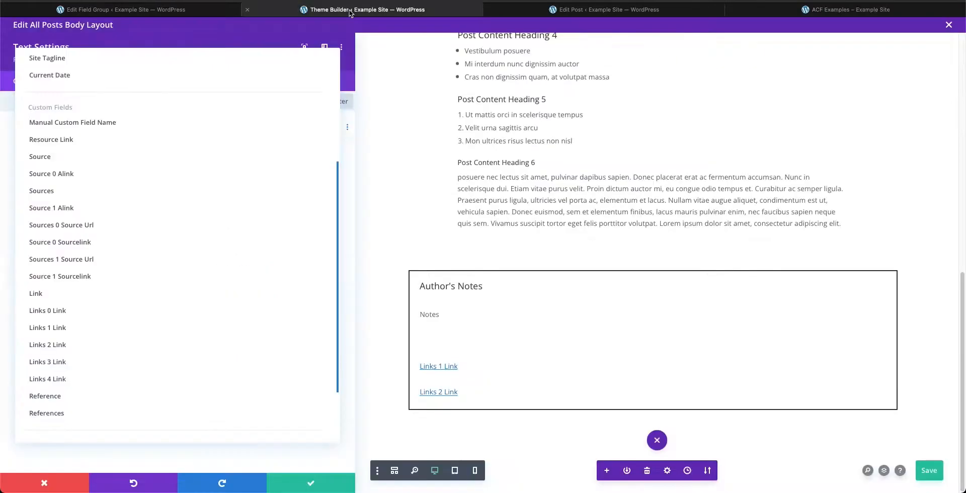
{"action": "left_click", "coordinate": [311, 484]}
{"action": "scroll", "coordinate": [287, 408], "scroll_direction": "down", "scroll_amount": 1}
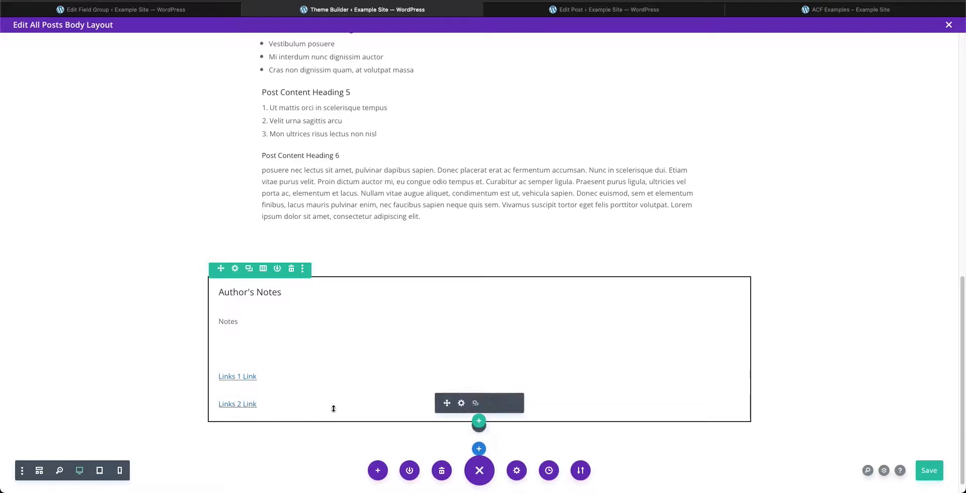
{"action": "left_click", "coordinate": [475, 404]}
{"action": "left_click", "coordinate": [476, 405]}
{"action": "left_click", "coordinate": [476, 404]}
{"action": "scroll", "coordinate": [352, 404], "scroll_direction": "down", "scroll_amount": 1}
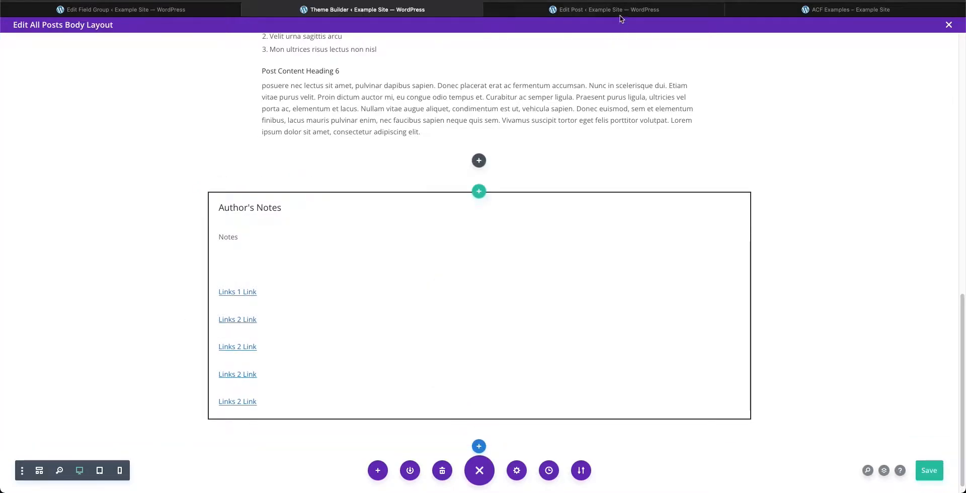
Step: Compare the post's link rows with the numbered link modules in the body layout and the links on the published page
{"action": "left_click", "coordinate": [654, 9]}
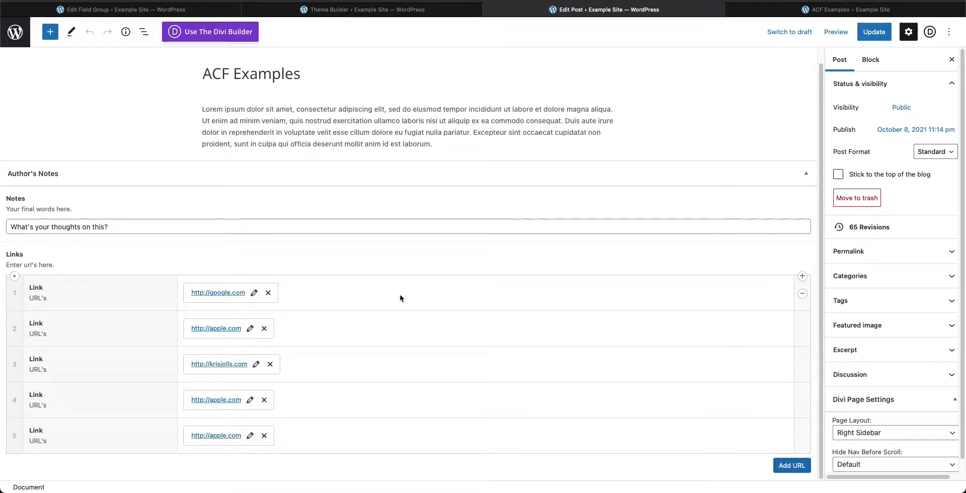
{"action": "left_click", "coordinate": [363, 10]}
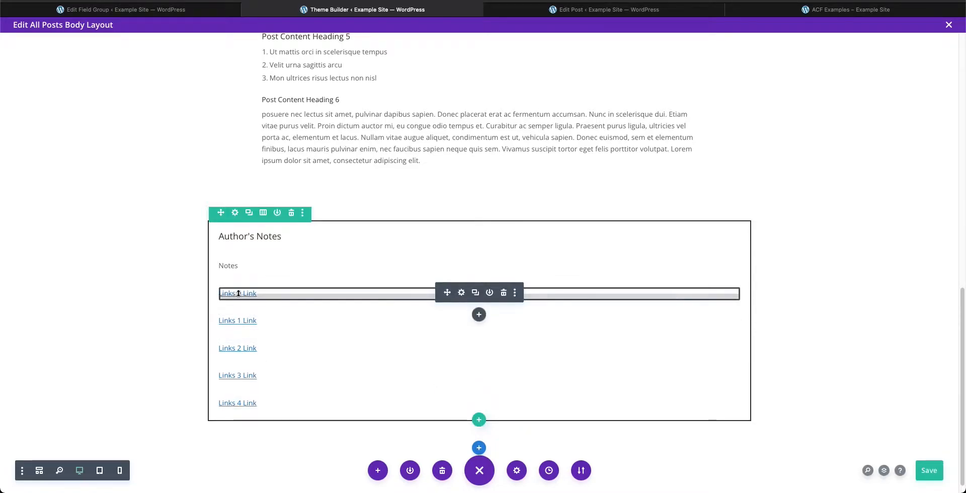
{"action": "key", "text": "ctrl+Tab"}
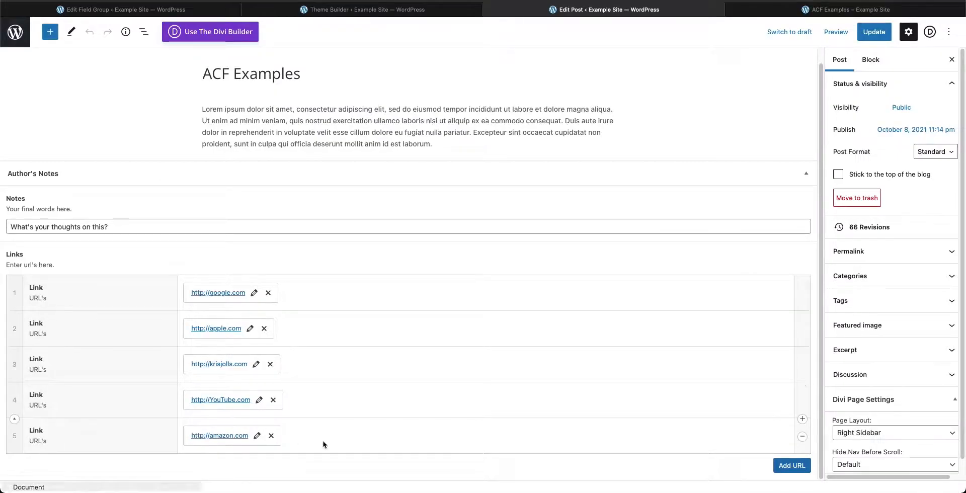
{"action": "left_click", "coordinate": [851, 9]}
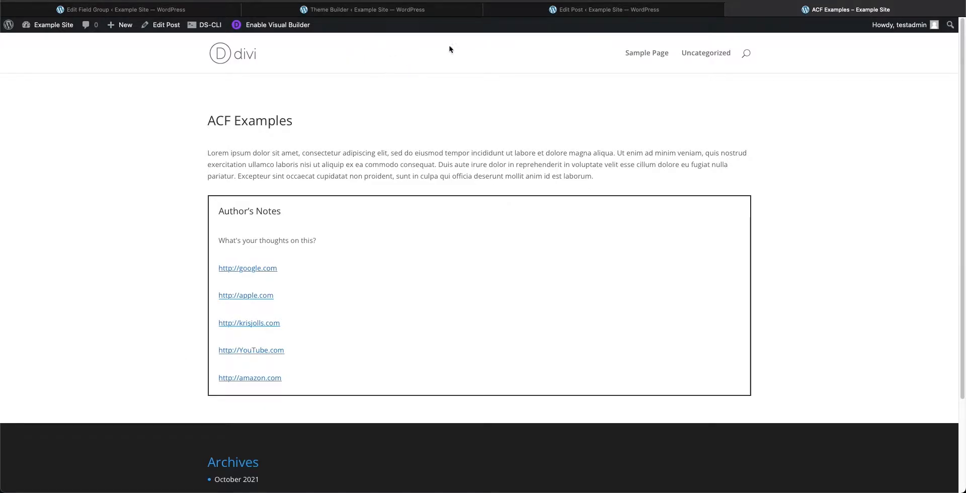
Step: Add a sixth row to the post's Links repeater linking to divi.com and update the post
{"action": "left_click", "coordinate": [516, 15]}
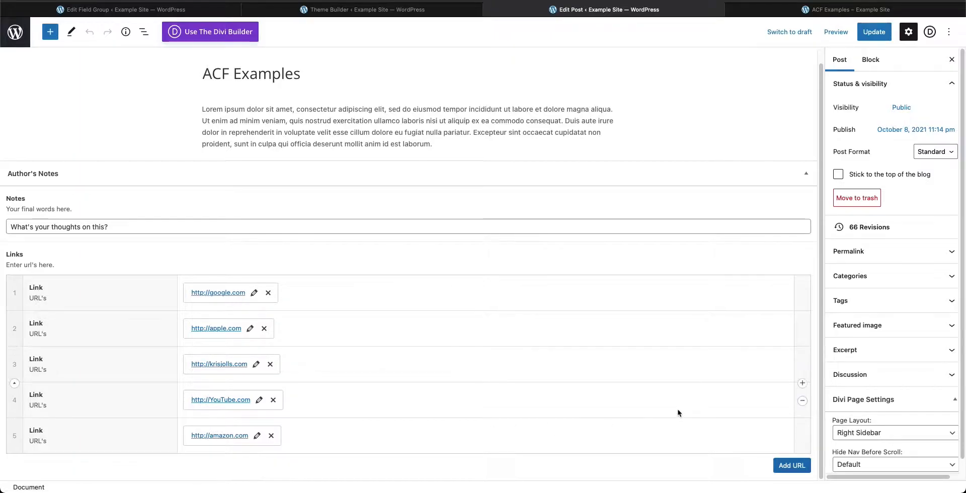
{"action": "left_click", "coordinate": [792, 466]}
{"action": "scroll", "coordinate": [212, 436], "scroll_direction": "down", "scroll_amount": 1}
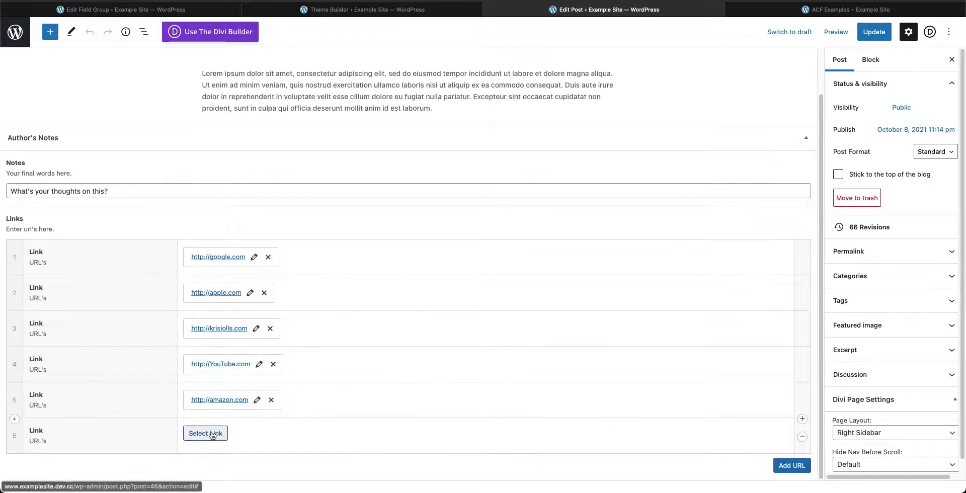
{"action": "left_click", "coordinate": [207, 433]}
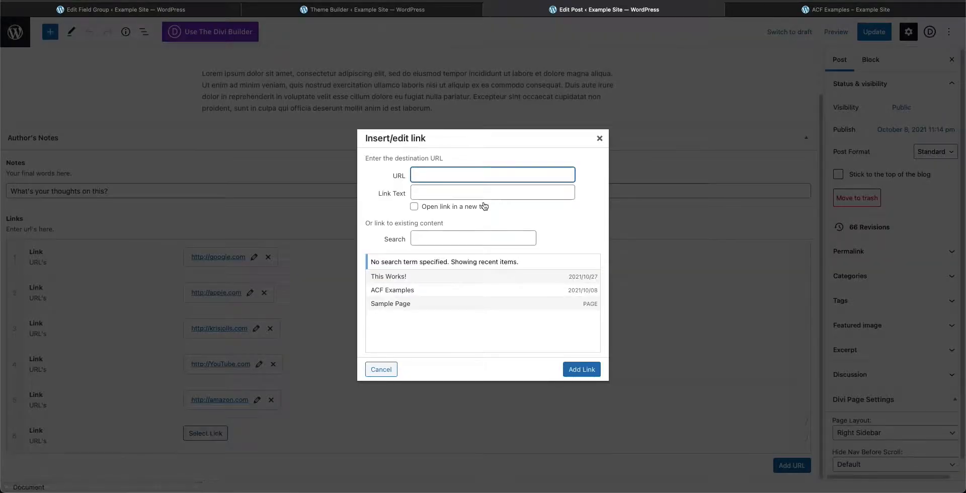
{"action": "type", "text": "divi.com"}
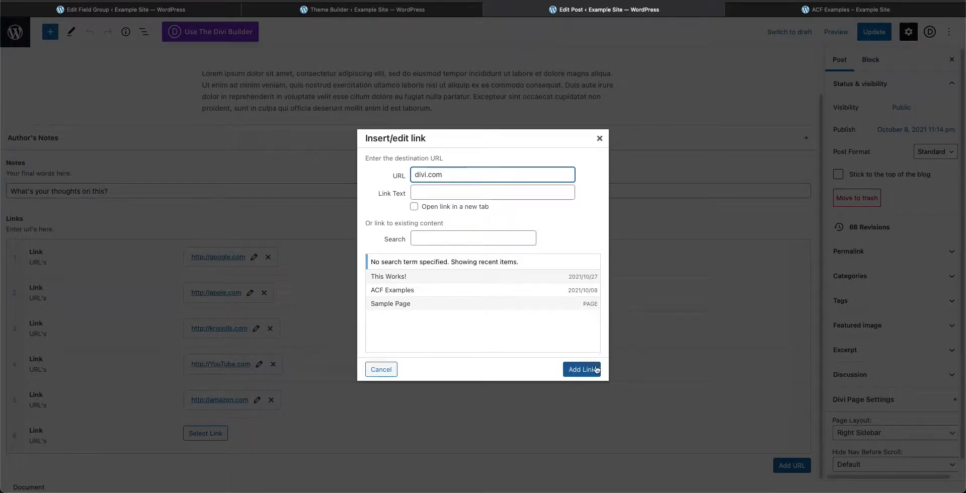
{"action": "left_click", "coordinate": [582, 369]}
{"action": "left_click", "coordinate": [874, 32]}
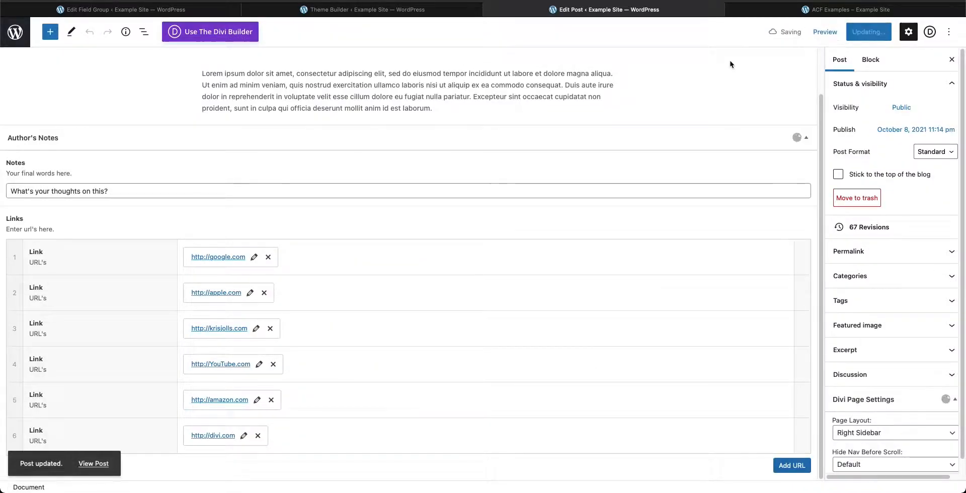
Step: Check the Author's Notes links on the published page and duplicate the Links 4 Link module in the body layout
{"action": "left_click", "coordinate": [746, 10]}
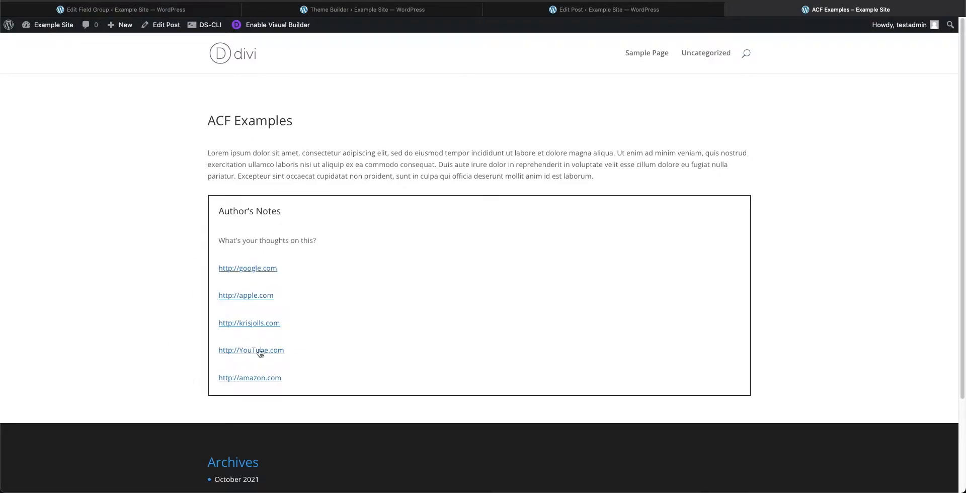
{"action": "left_click", "coordinate": [401, 11]}
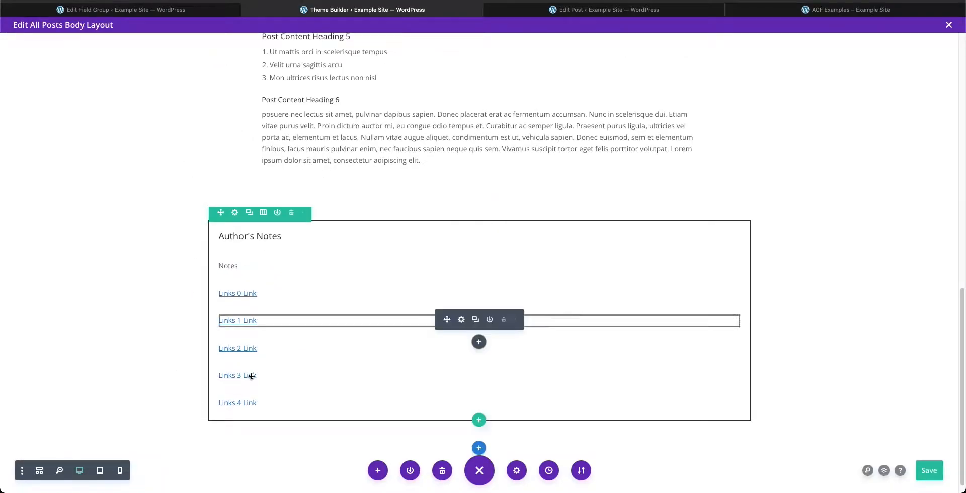
{"action": "scroll", "coordinate": [253, 375], "scroll_direction": "down", "scroll_amount": 1}
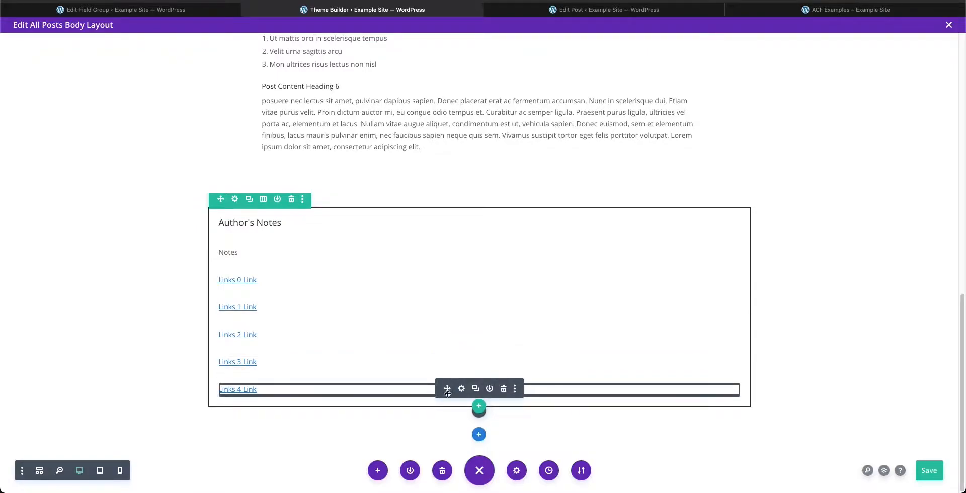
{"action": "left_click", "coordinate": [474, 389]}
{"action": "scroll", "coordinate": [401, 416], "scroll_direction": "down", "scroll_amount": 1}
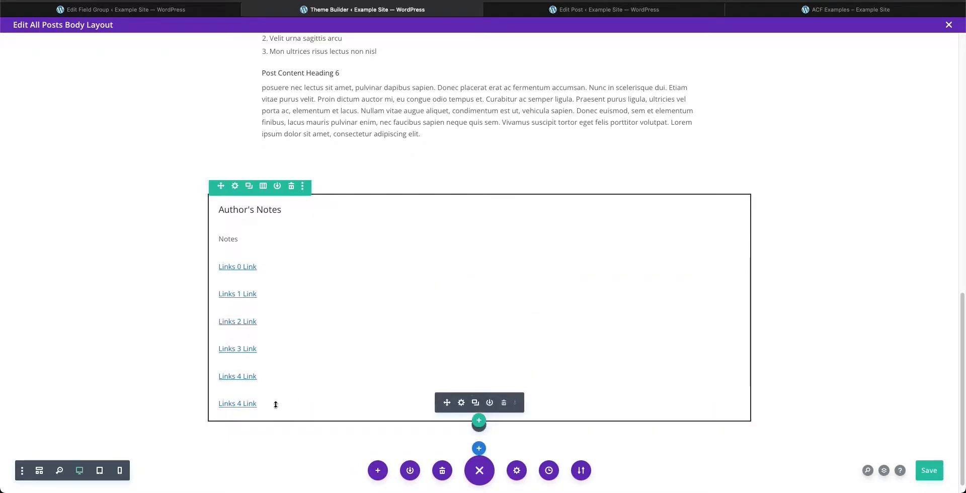
Step: Clear the duplicated Links 4 Link module's Body and check the dynamic content list for the sixth row's entry
{"action": "left_click", "coordinate": [461, 404]}
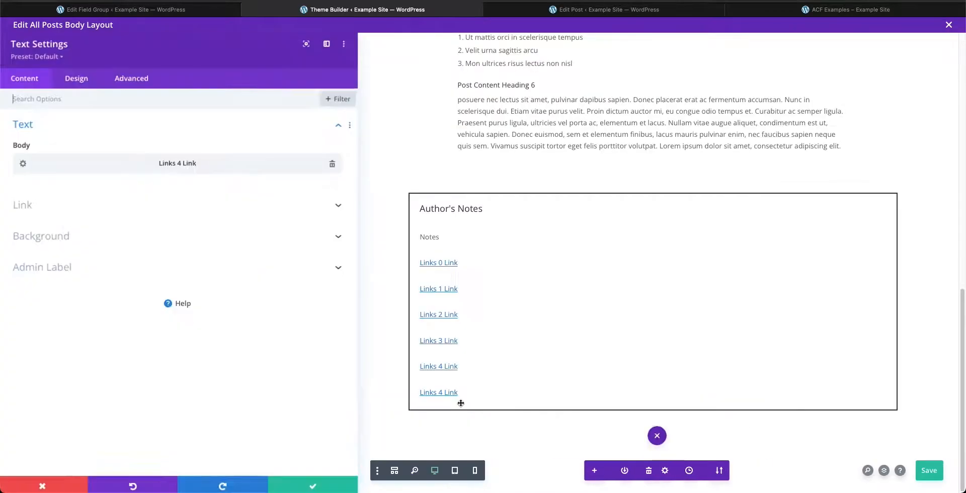
{"action": "key", "text": "ctrl+s"}
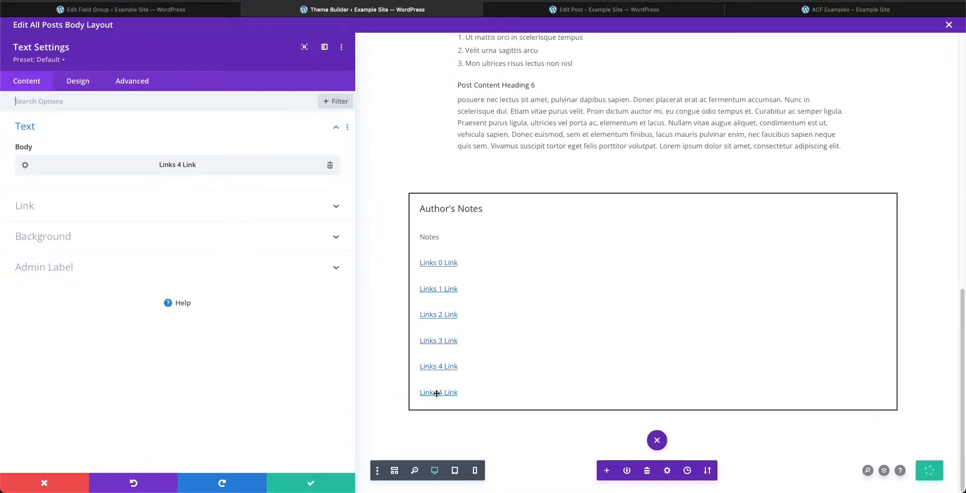
{"action": "left_click", "coordinate": [329, 165]}
{"action": "left_click", "coordinate": [330, 222]}
{"action": "scroll", "coordinate": [190, 341], "scroll_direction": "down", "scroll_amount": 5}
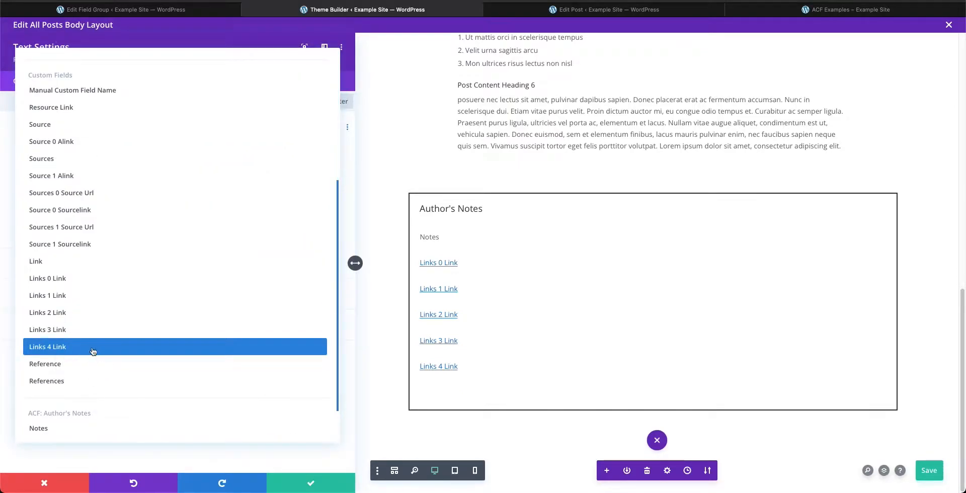
{"action": "left_click", "coordinate": [293, 482]}
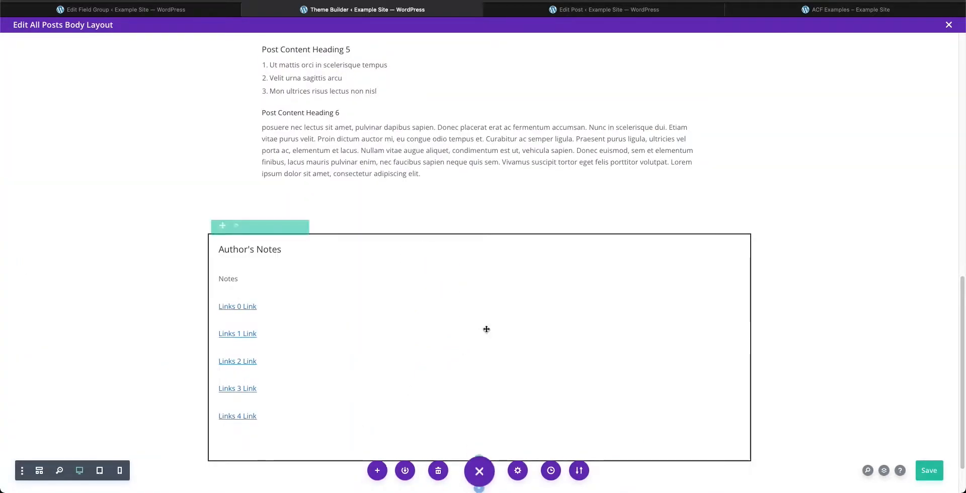
Step: Save and close the All Posts body layout, and save the Theme Builder changes
{"action": "left_click", "coordinate": [933, 473]}
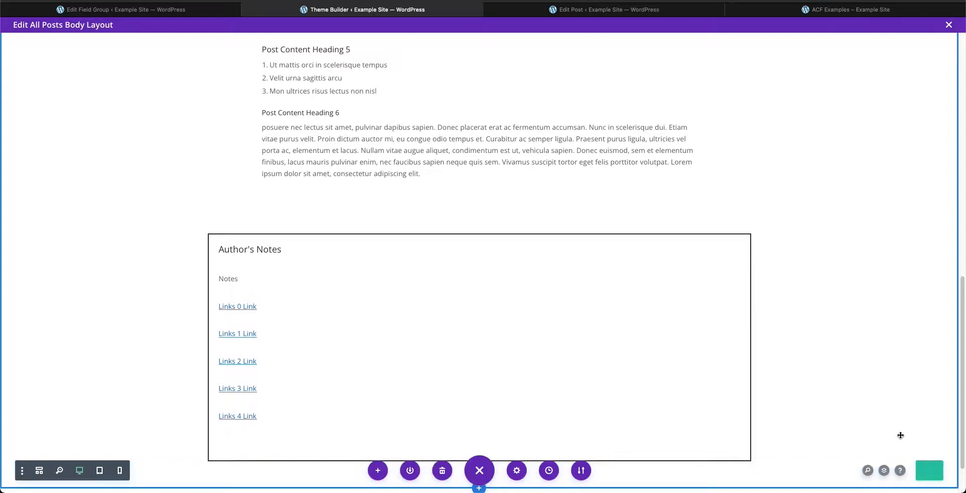
{"action": "left_click", "coordinate": [954, 29]}
{"action": "left_click", "coordinate": [152, 66]}
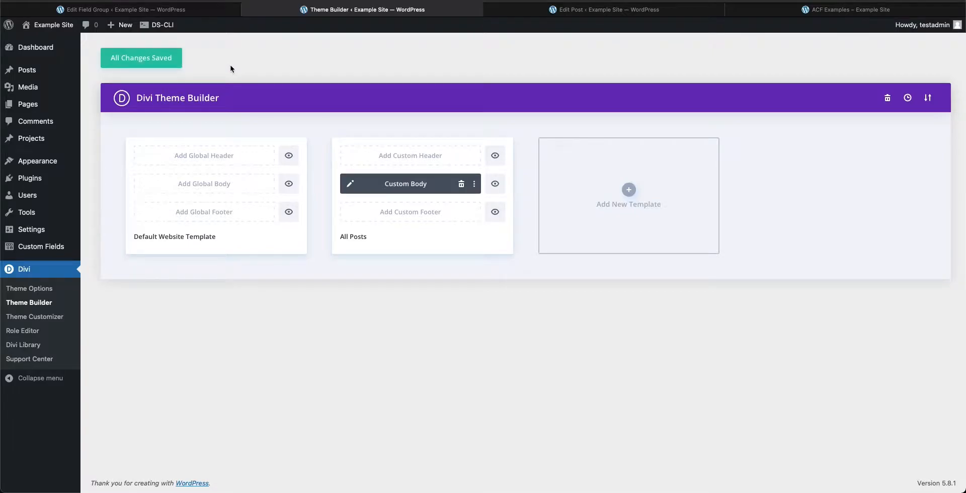
Step: Reopen the All Posts custom body and look for the sixth row's link entry in the empty text module's dynamic content list
{"action": "left_click", "coordinate": [348, 184]}
{"action": "left_click", "coordinate": [462, 389]}
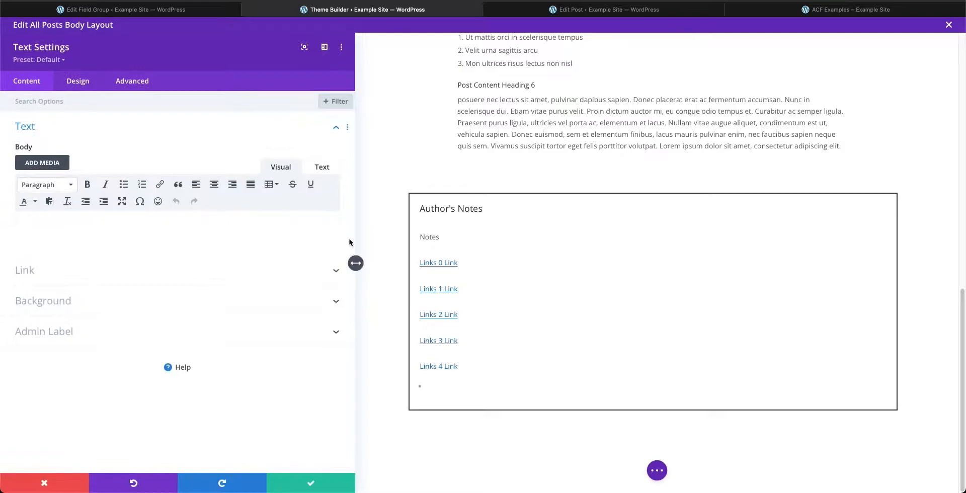
{"action": "left_click", "coordinate": [331, 222]}
{"action": "scroll", "coordinate": [136, 330], "scroll_direction": "down", "scroll_amount": 3}
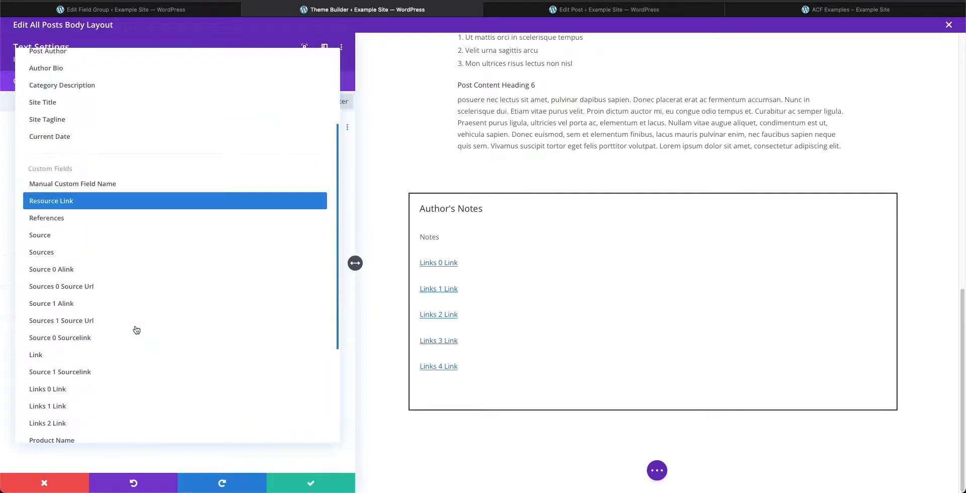
{"action": "scroll", "coordinate": [136, 329], "scroll_direction": "down", "scroll_amount": 3}
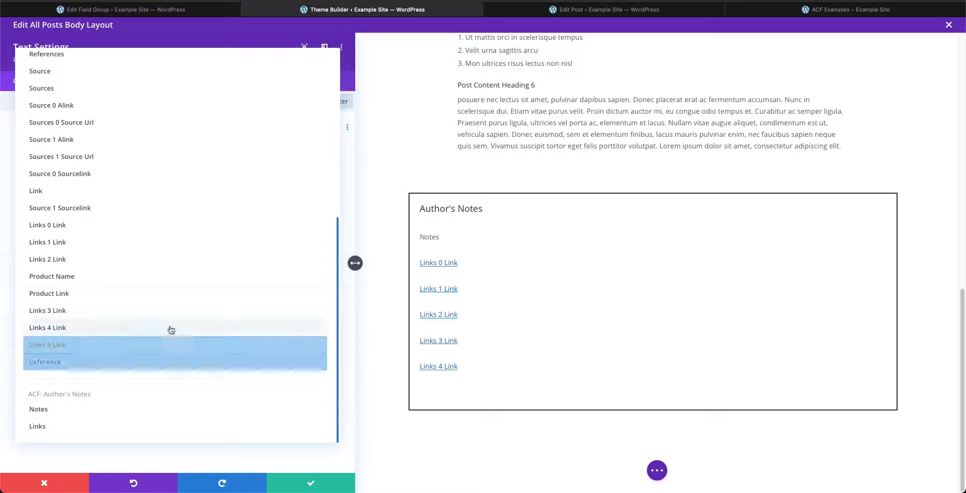
Step: Compare the post's six link rows with the body layout's link modules and the published ACF Examples page
{"action": "left_click", "coordinate": [526, 8]}
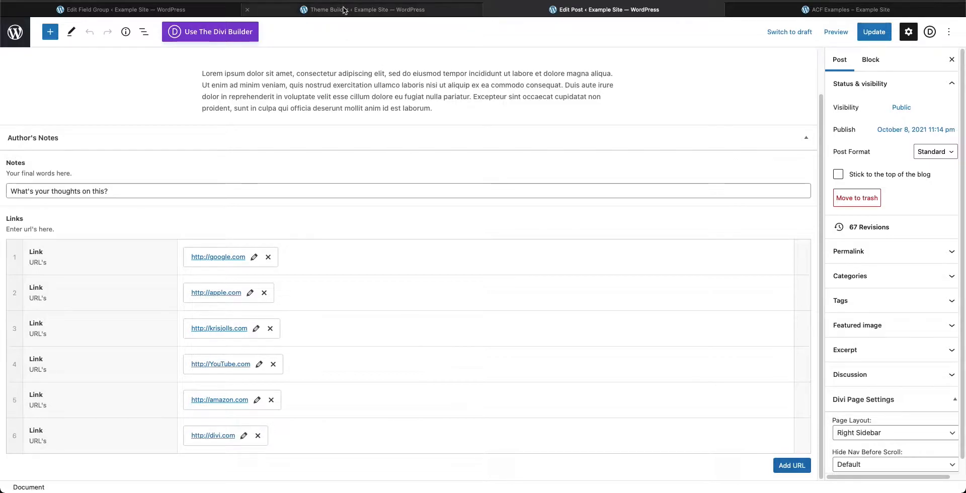
{"action": "left_click", "coordinate": [362, 9]}
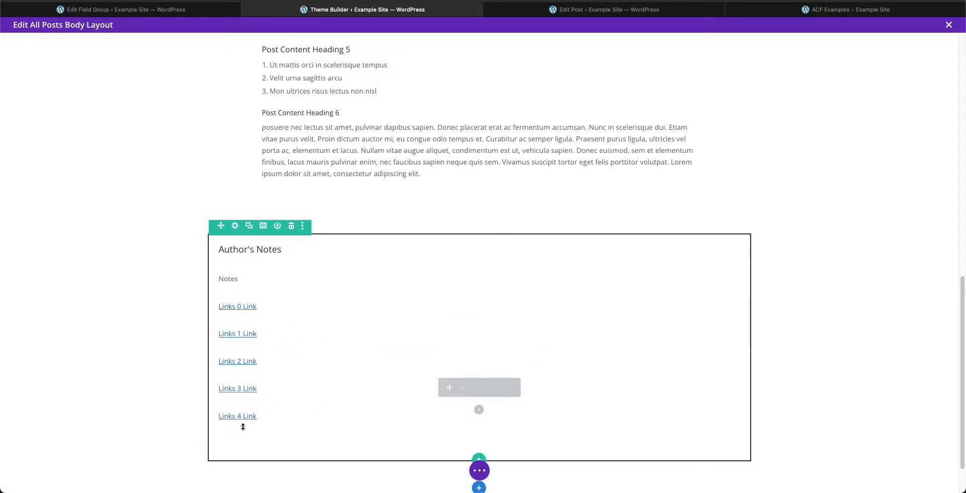
{"action": "key", "text": "ctrl+Tab"}
{"action": "key", "text": "ctrl+Tab"}
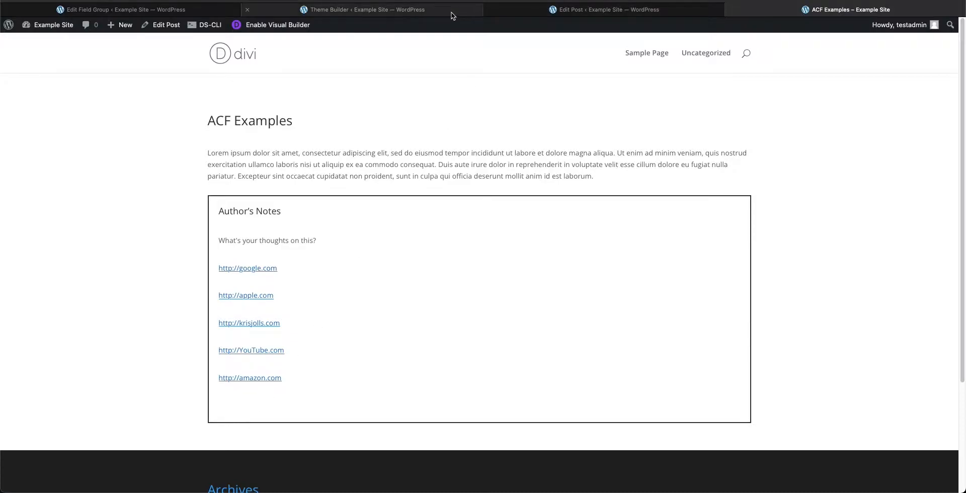
Step: Set the Links repeater's Maximum Rows to 6 in the Author's Notes field group
{"action": "left_click", "coordinate": [199, 11]}
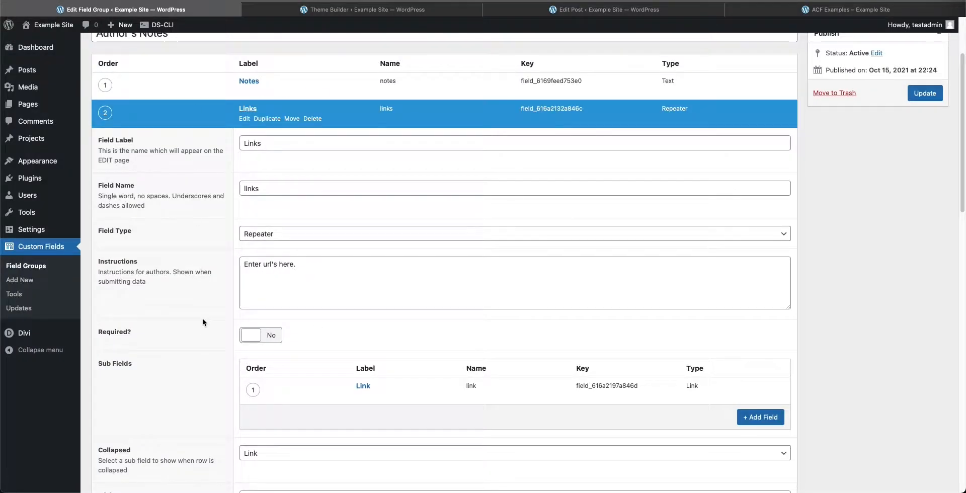
{"action": "scroll", "coordinate": [244, 388], "scroll_direction": "down", "scroll_amount": 5}
{"action": "left_click", "coordinate": [269, 290]}
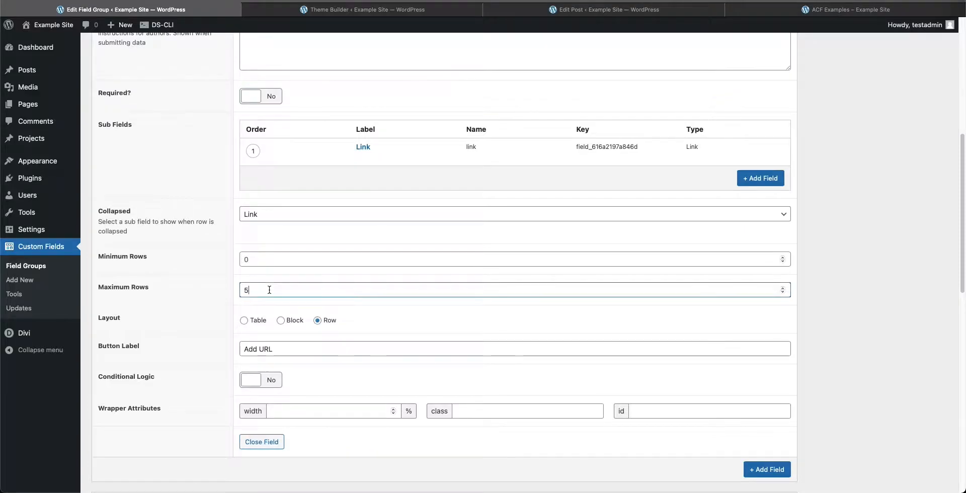
{"action": "type", "text": "6"}
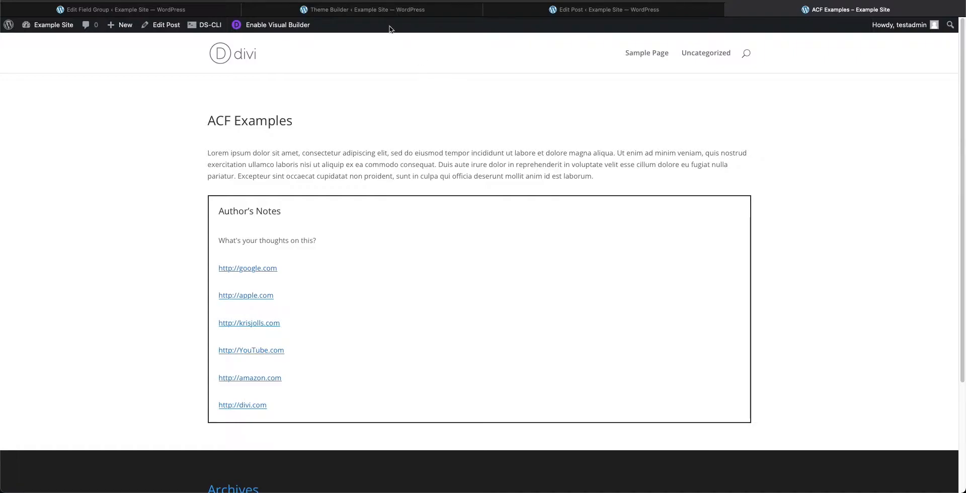
Step: Review the link modules from Links 0 Link to Links 5 Link in the body layout and return to the Author's Notes field group
{"action": "left_click", "coordinate": [385, 10]}
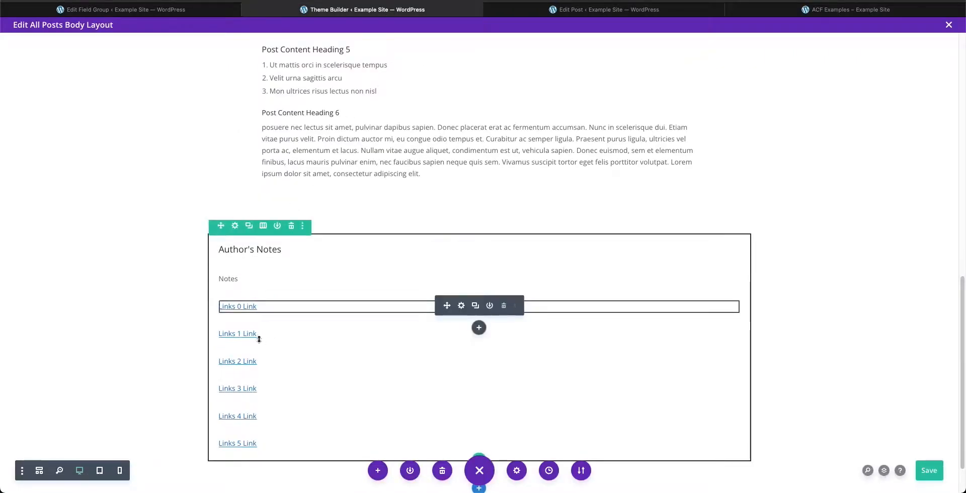
{"action": "scroll", "coordinate": [252, 417], "scroll_direction": "down", "scroll_amount": 1}
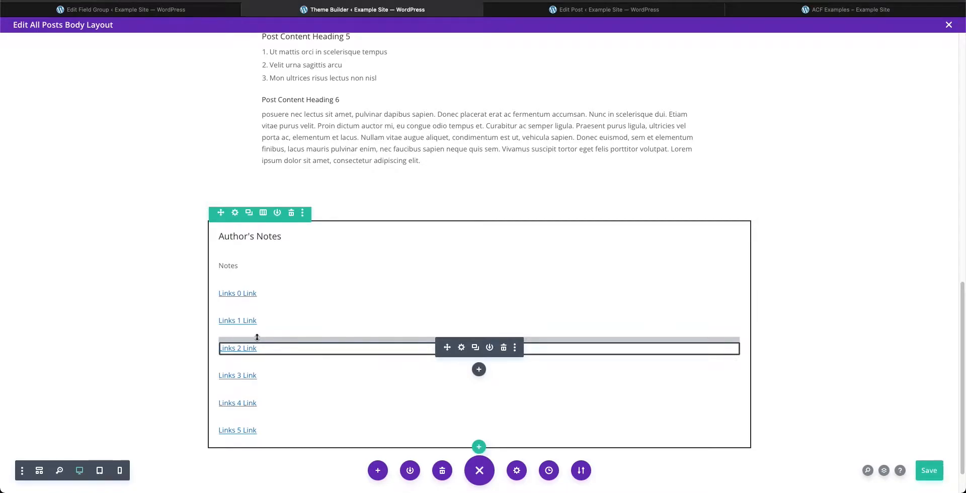
{"action": "left_click_drag", "start_coordinate": [257, 338], "coordinate": [253, 294]}
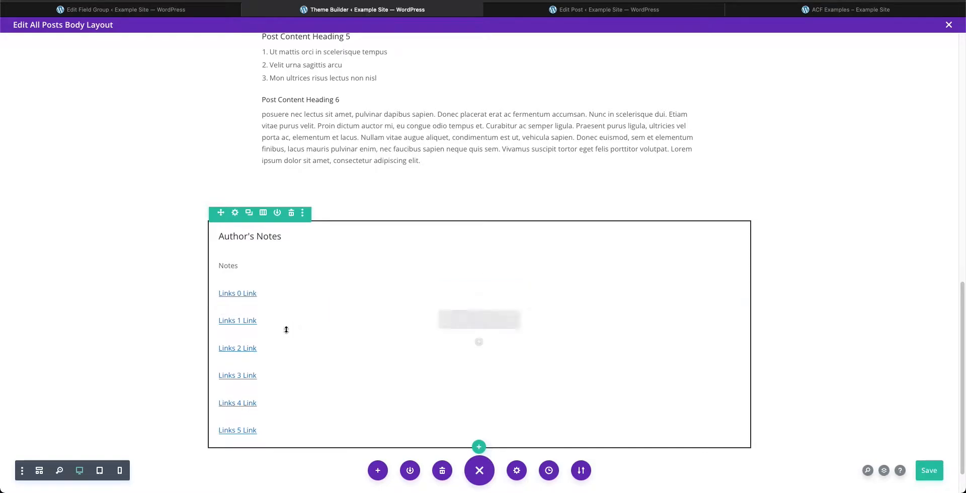
{"action": "key", "text": "ctrl+Tab"}
{"action": "key", "text": "ctrl+Tab"}
{"action": "key", "text": "ctrl+Tab"}
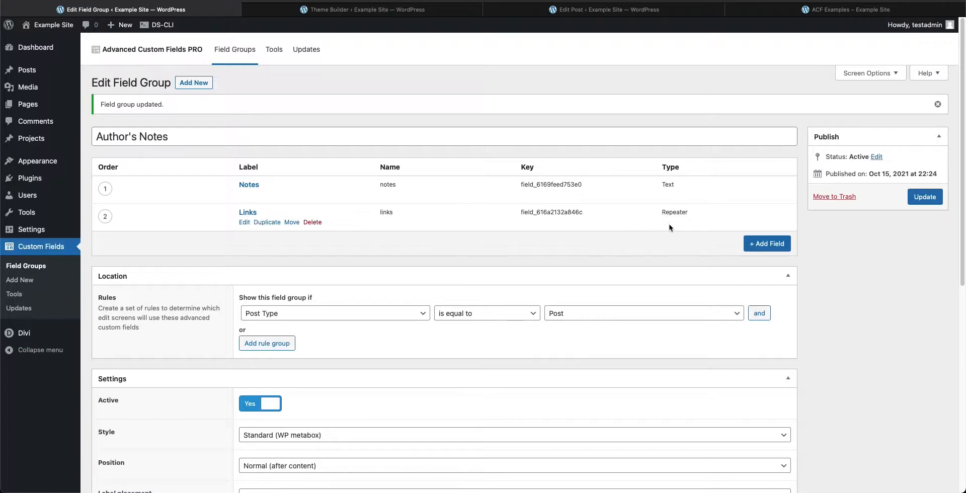
Step: Update the ACF Examples post with all of its Links repeater rows removed and check the published page
{"action": "key", "text": "ctrl+Tab"}
{"action": "key", "text": "ctrl+Tab"}
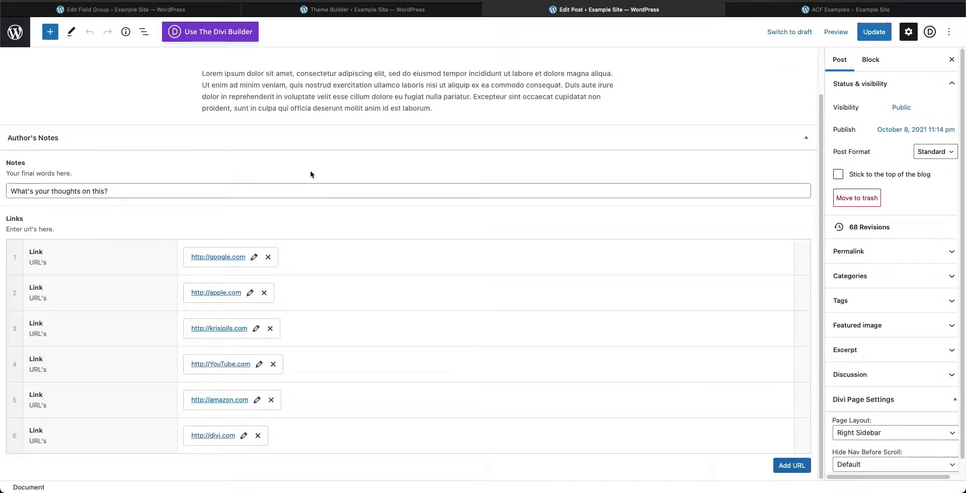
{"action": "left_click", "coordinate": [269, 258]}
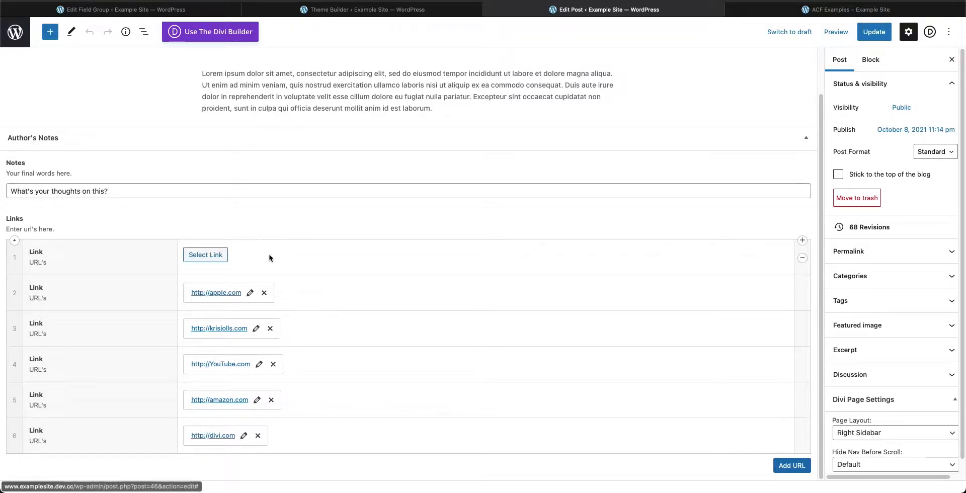
{"action": "left_click", "coordinate": [803, 258]}
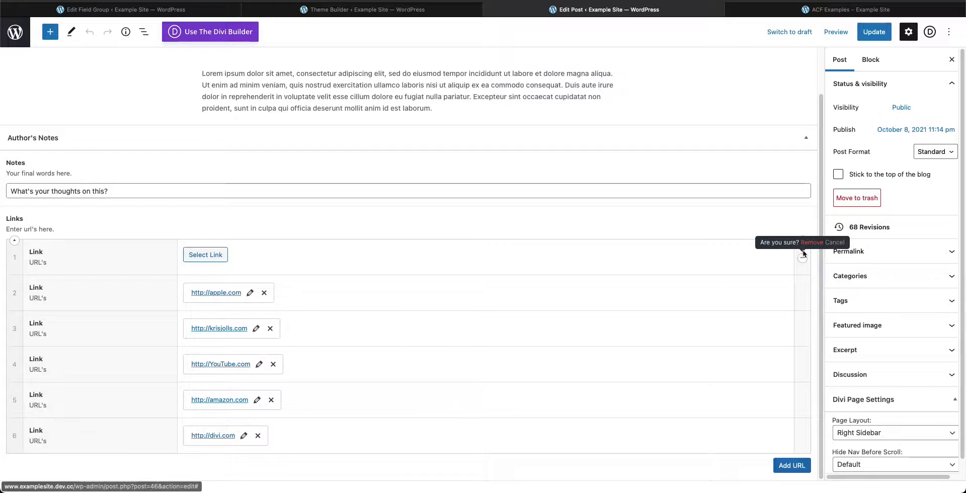
{"action": "left_click", "coordinate": [812, 242]}
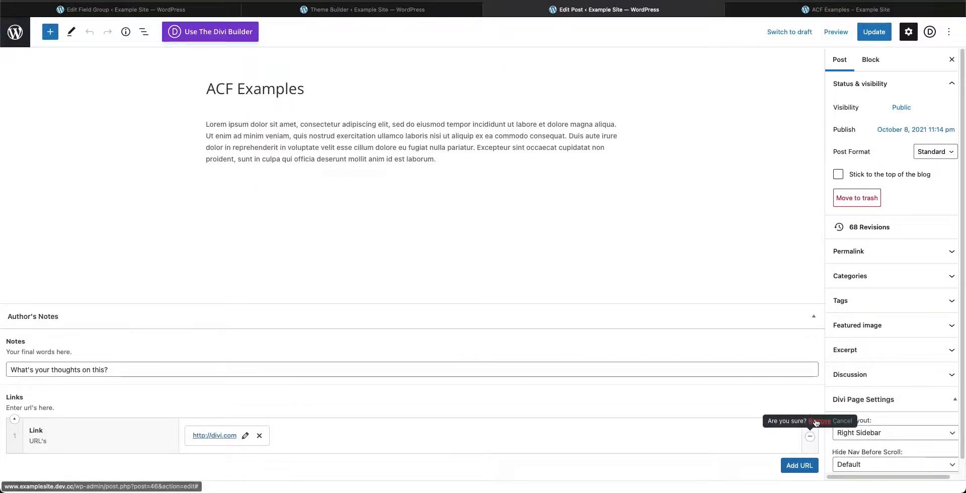
{"action": "left_click", "coordinate": [818, 422]}
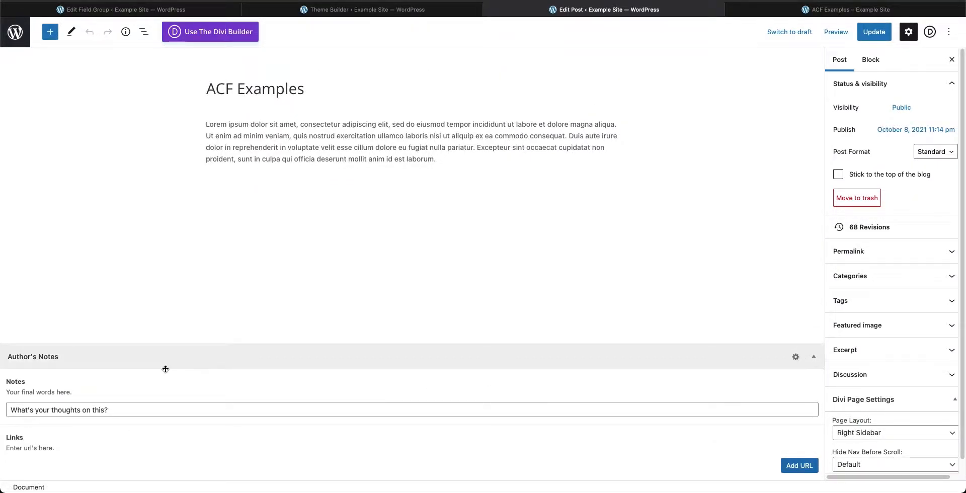
{"action": "left_click", "coordinate": [874, 31]}
{"action": "key", "text": "ctrl+Tab"}
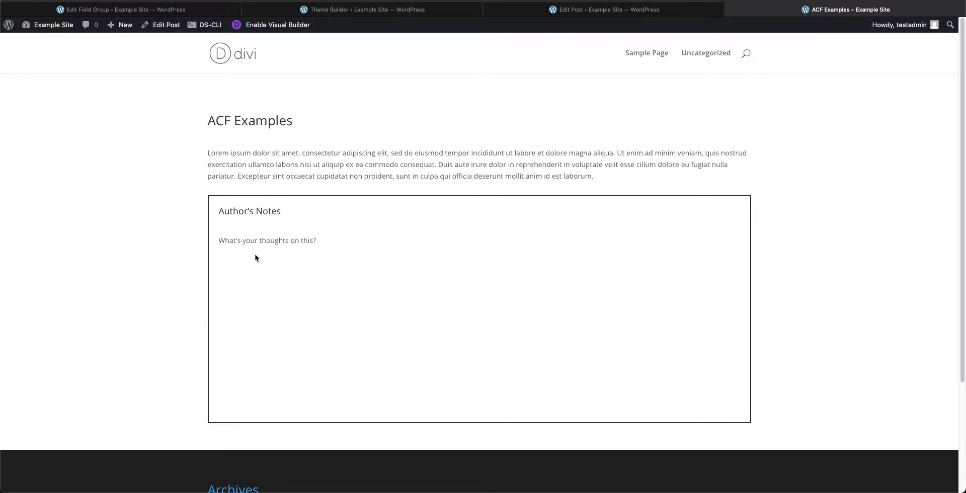
Step: Create a new post titled "Repeater" with the Author's Notes text "Repeater fields are awesome!"
{"action": "key", "text": "ctrl+shift+Tab"}
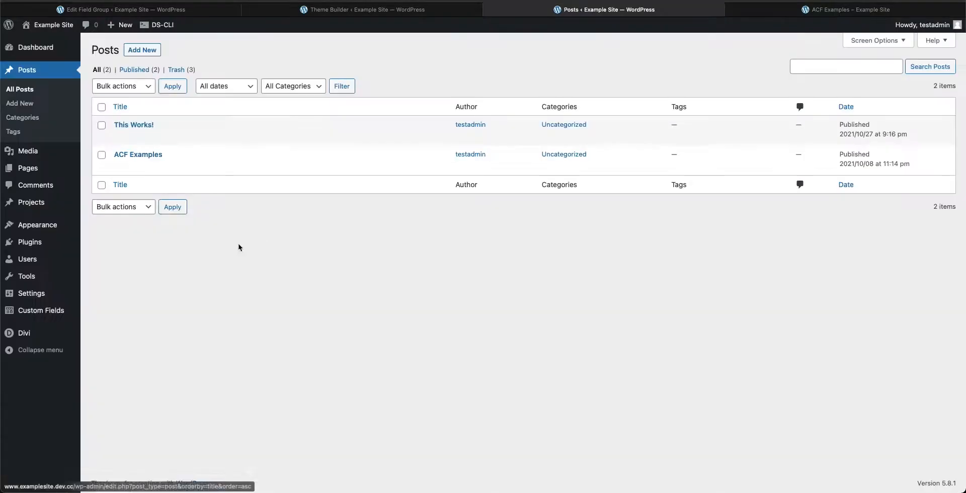
{"action": "left_click", "coordinate": [144, 51]}
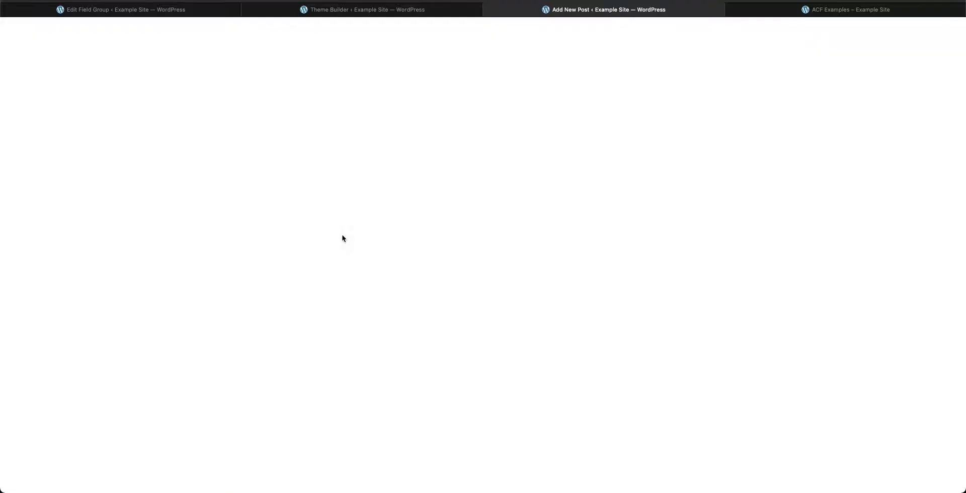
{"action": "type", "text": "Repeater"}
{"action": "left_click", "coordinate": [446, 222]}
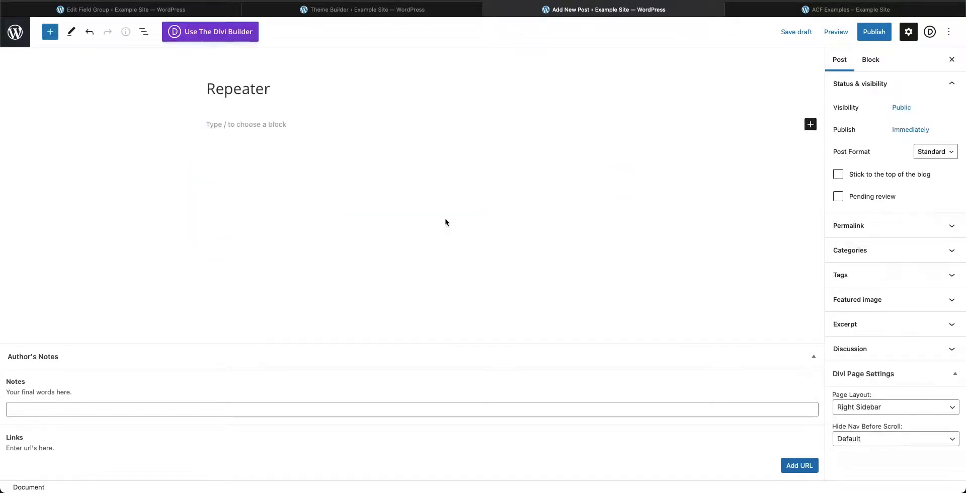
{"action": "left_click", "coordinate": [54, 410]}
{"action": "type", "text": "Repeater fields are awesome!"}
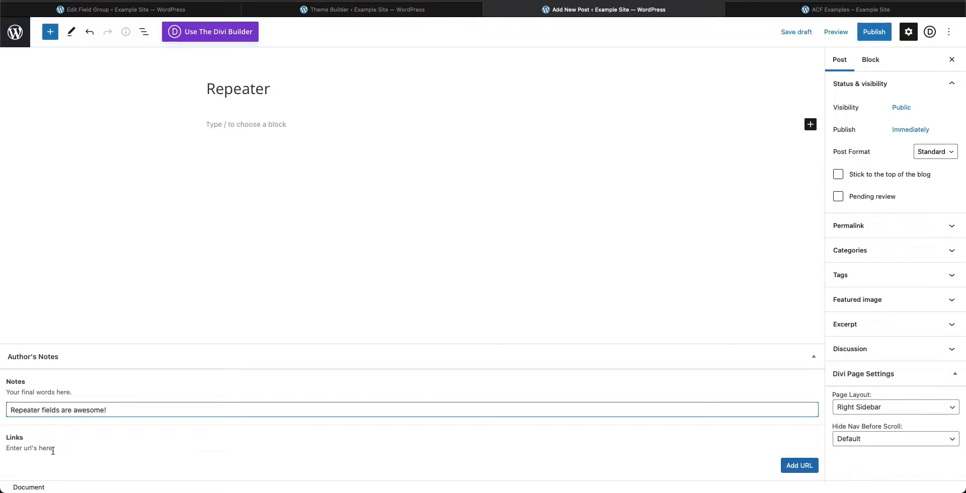
{"action": "left_click", "coordinate": [802, 465]}
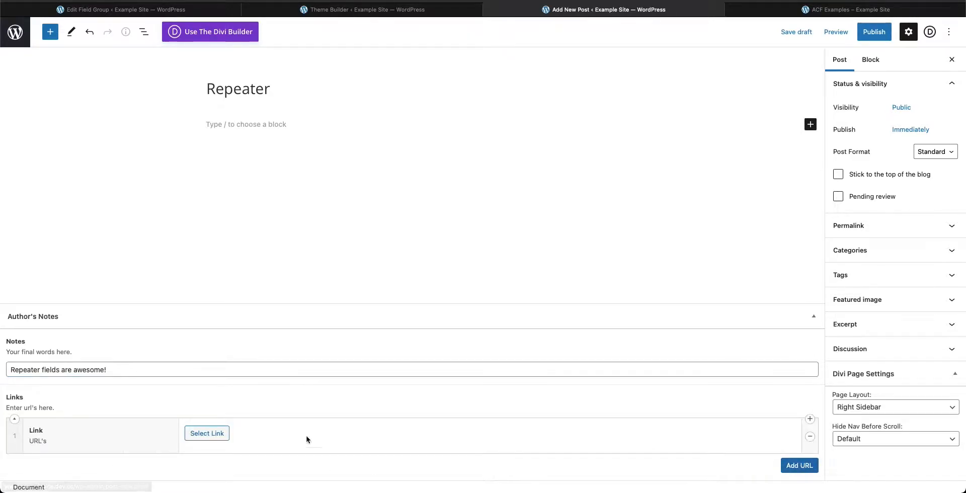
{"action": "left_click", "coordinate": [207, 434]}
{"action": "type", "text": "google.com"}
{"action": "left_click", "coordinate": [578, 369]}
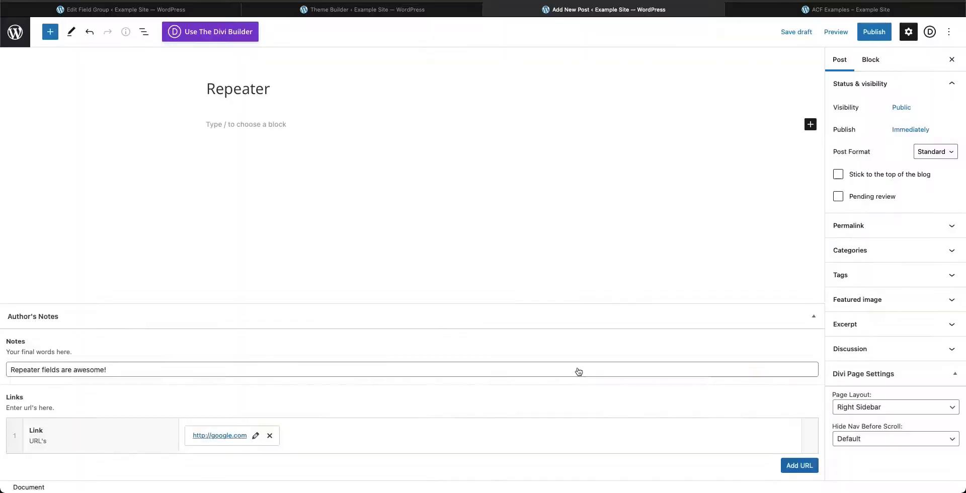
{"action": "left_click", "coordinate": [878, 33]}
{"action": "left_click", "coordinate": [864, 31]}
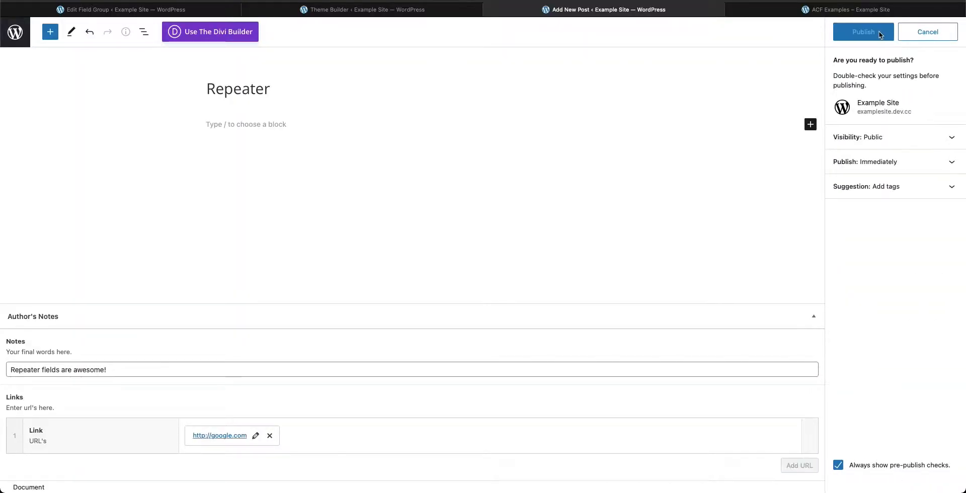